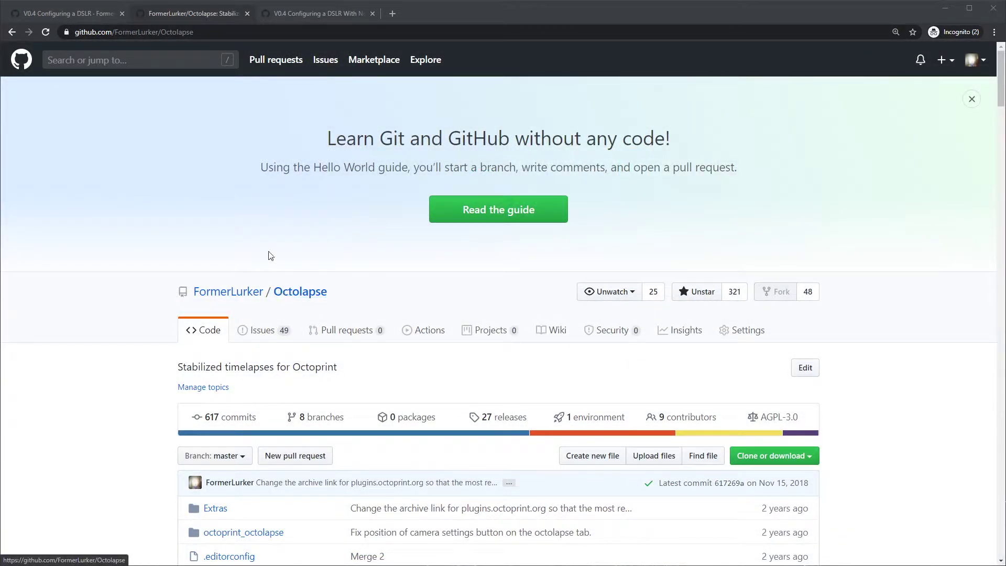
Open the wiki of the FormerLurker/Octolapse repository
double_click(171, 35)
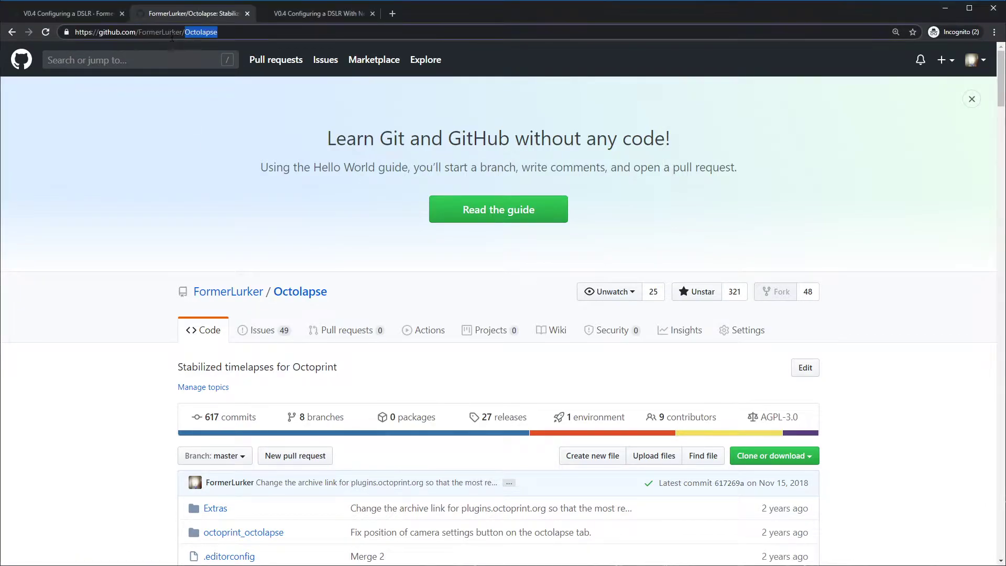
left_click(149, 264)
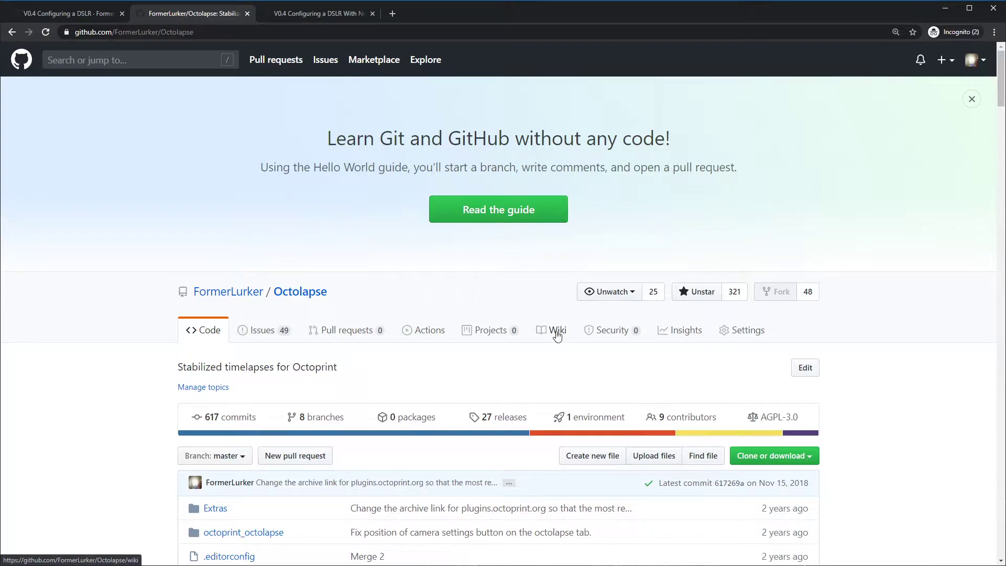
left_click(557, 331)
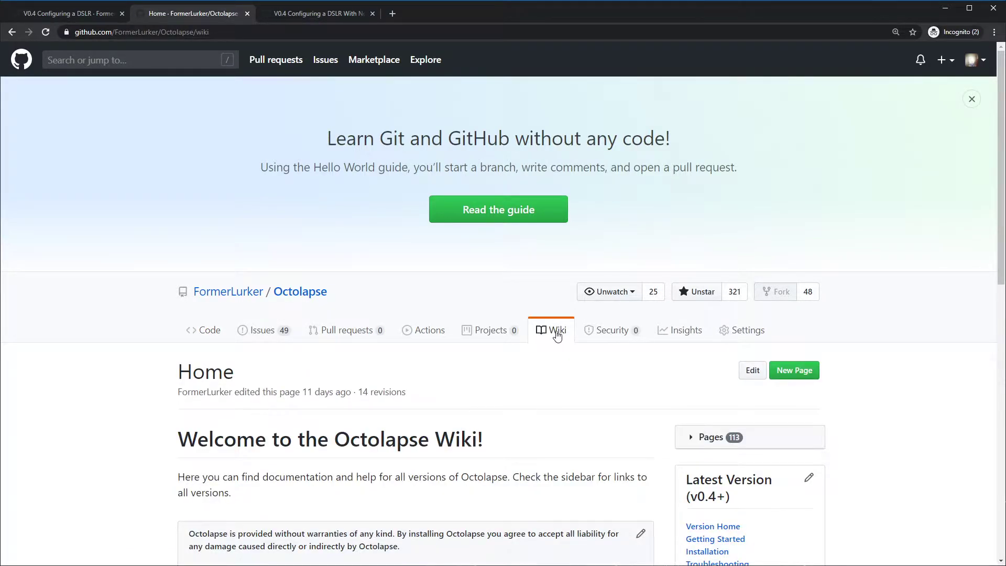
Review the wiki's Latest Version (v0.4+) links, including Getting Started, Configuring a DSLR and Configure a DSLR with No Image Download
scroll(584, 435, "down", 5)
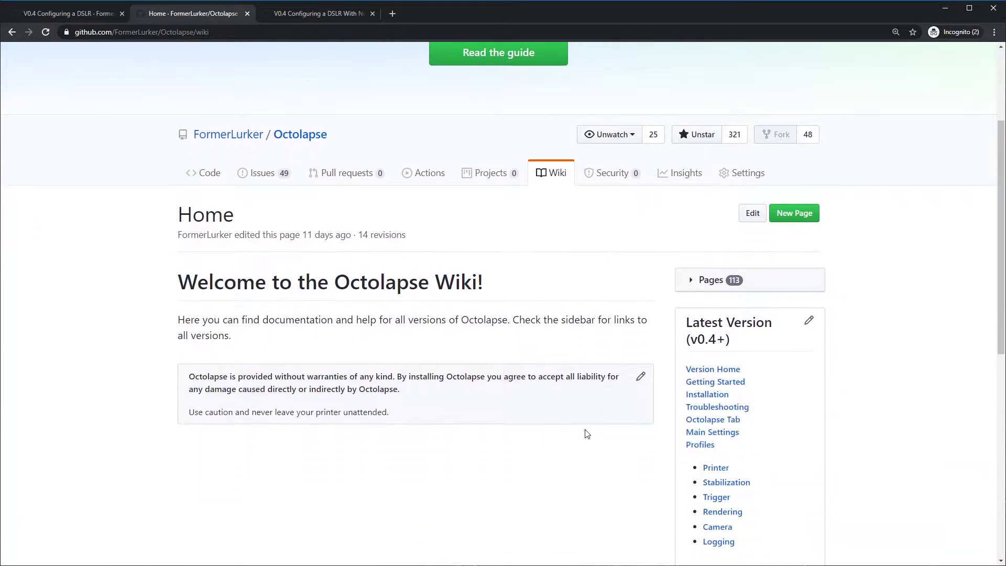
left_click_drag(744, 224, 684, 225)
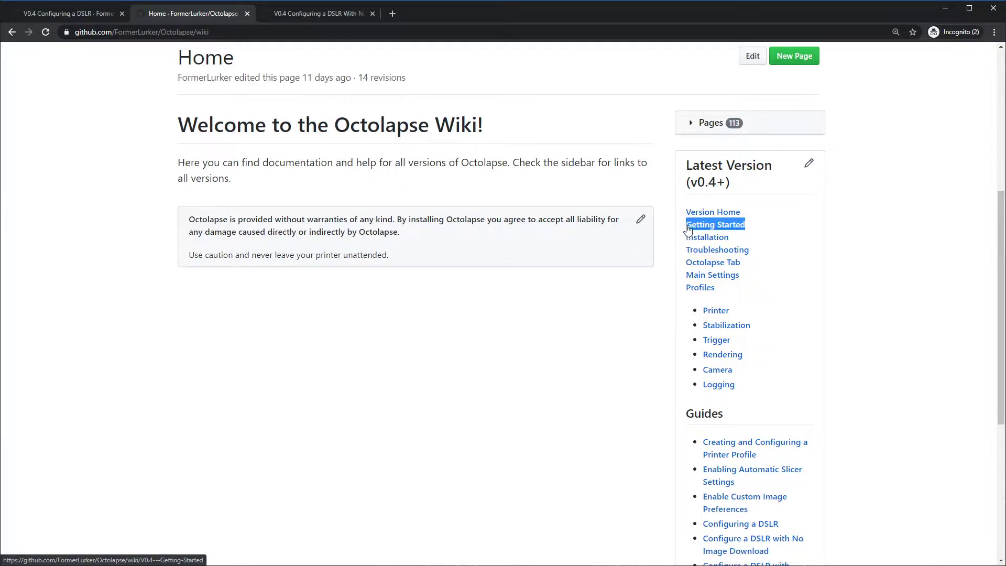
left_click_drag(691, 182, 723, 184)
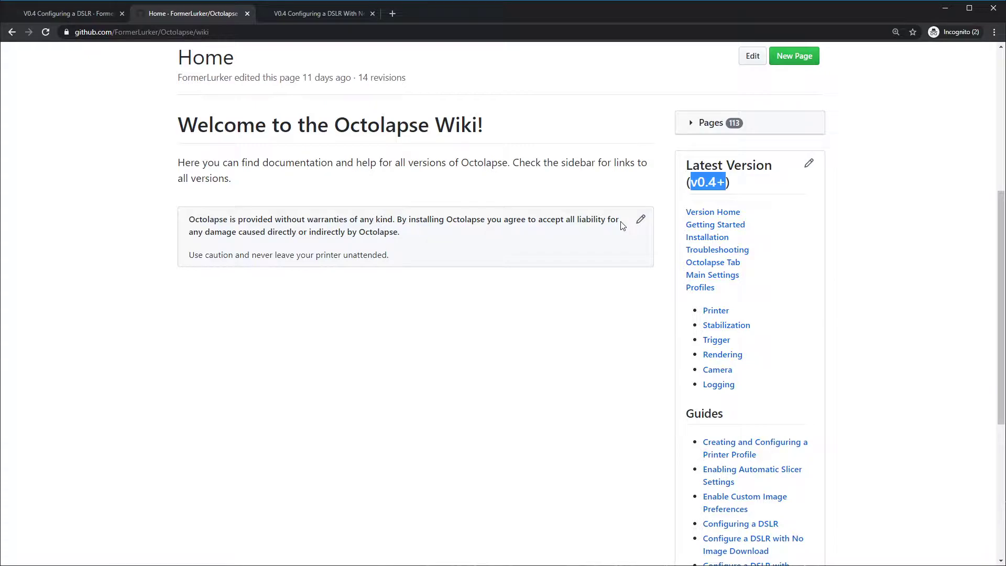
scroll(712, 220, "down", 5)
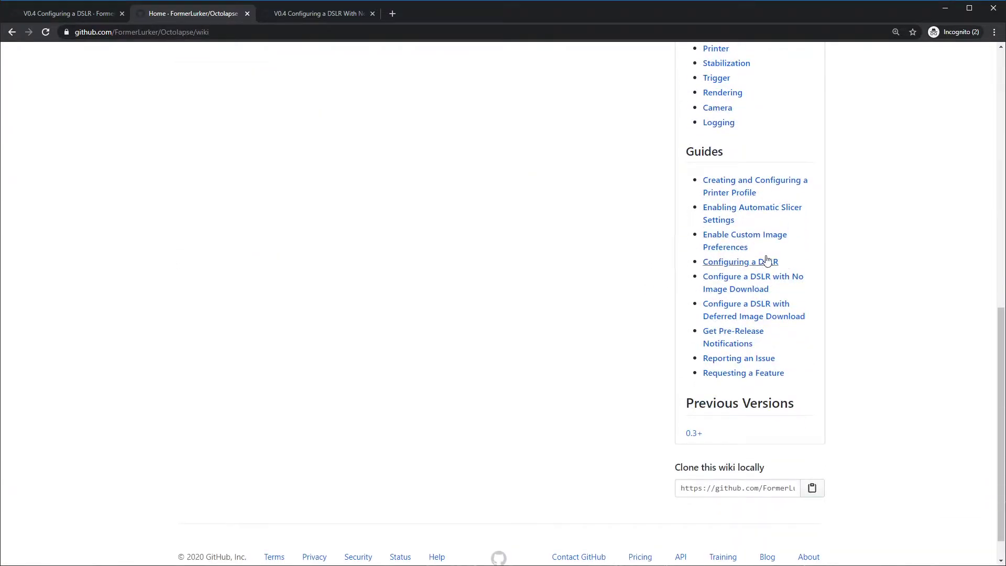
left_click_drag(784, 264, 706, 265)
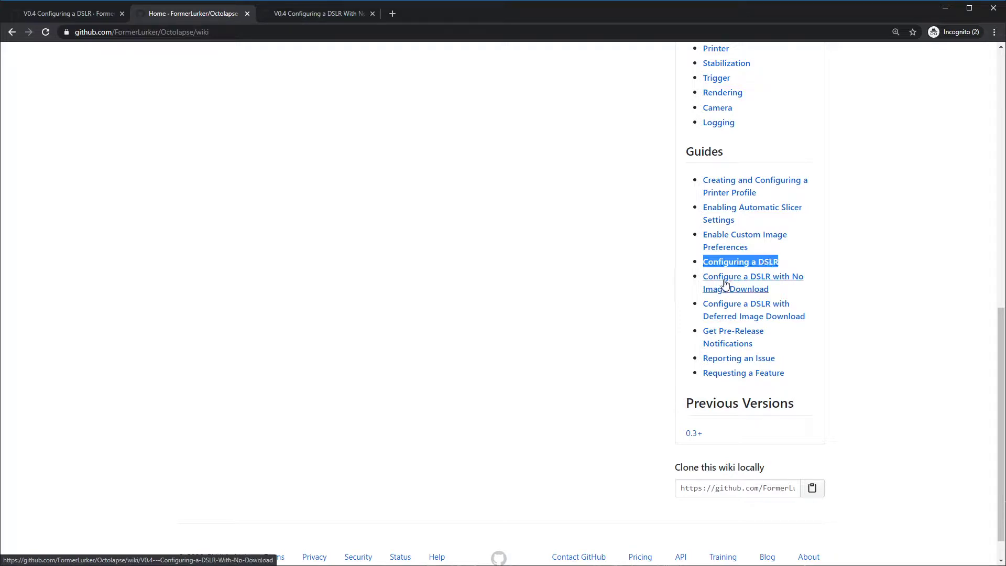
left_click(767, 289)
triple_click(767, 288)
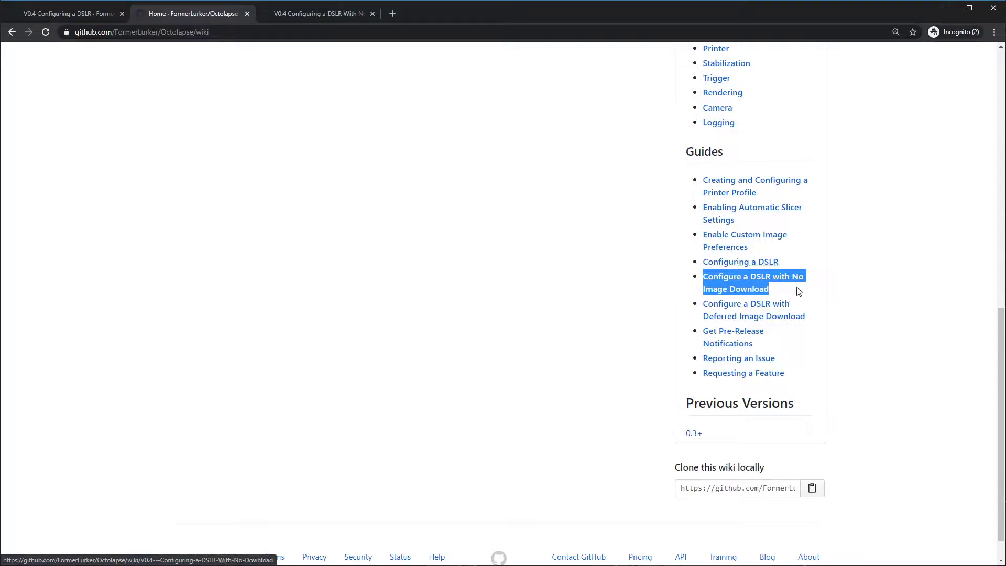
left_click(810, 289)
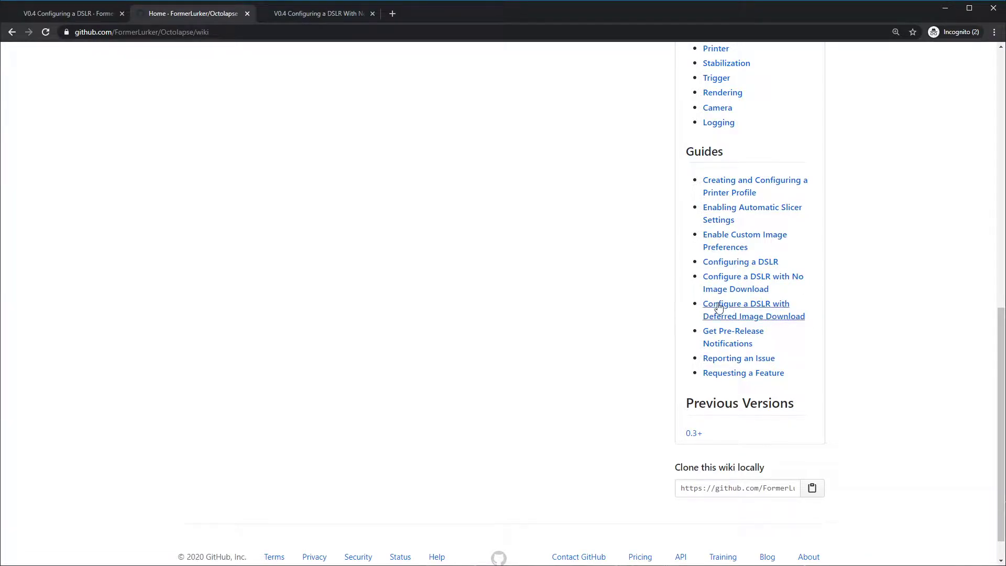
Open the guide "Configure a DSLR with Deferred Image Download" from the wiki's Guides list
left_click_drag(701, 305, 821, 323)
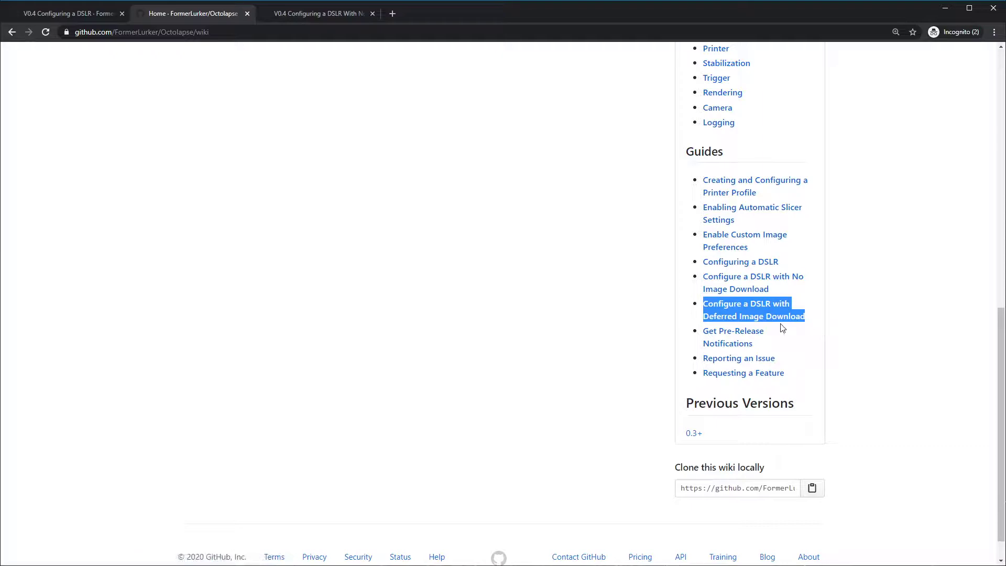
left_click(814, 325)
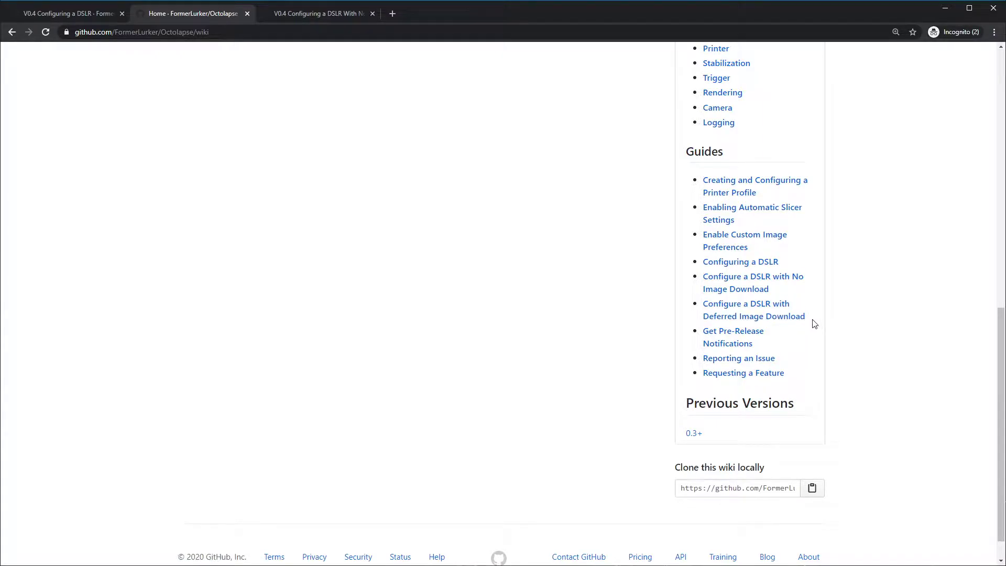
left_click(756, 317)
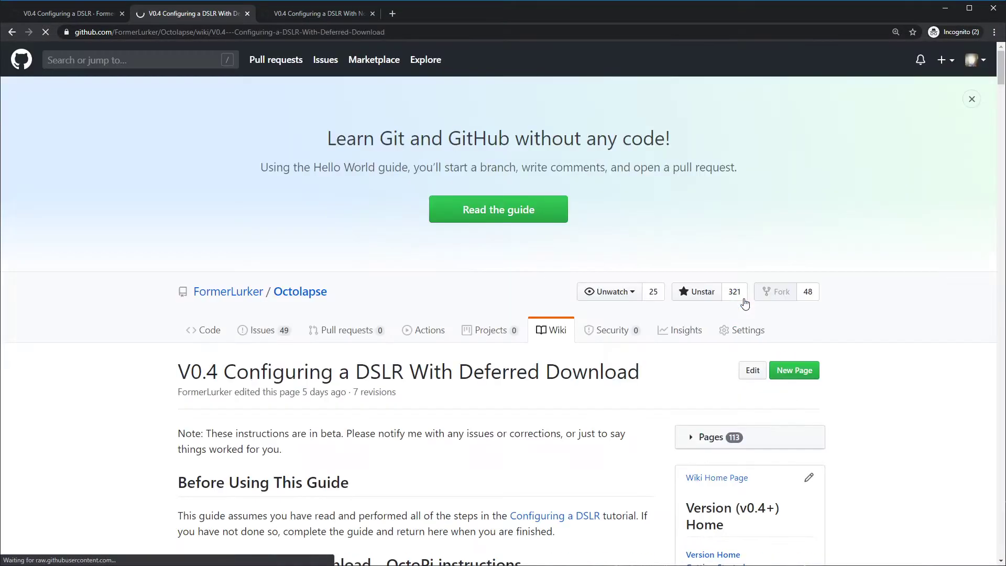
Read through the deferred download guide to the section "Step 1 - Create Camera Initialization Script"
scroll(440, 310, "down", 5)
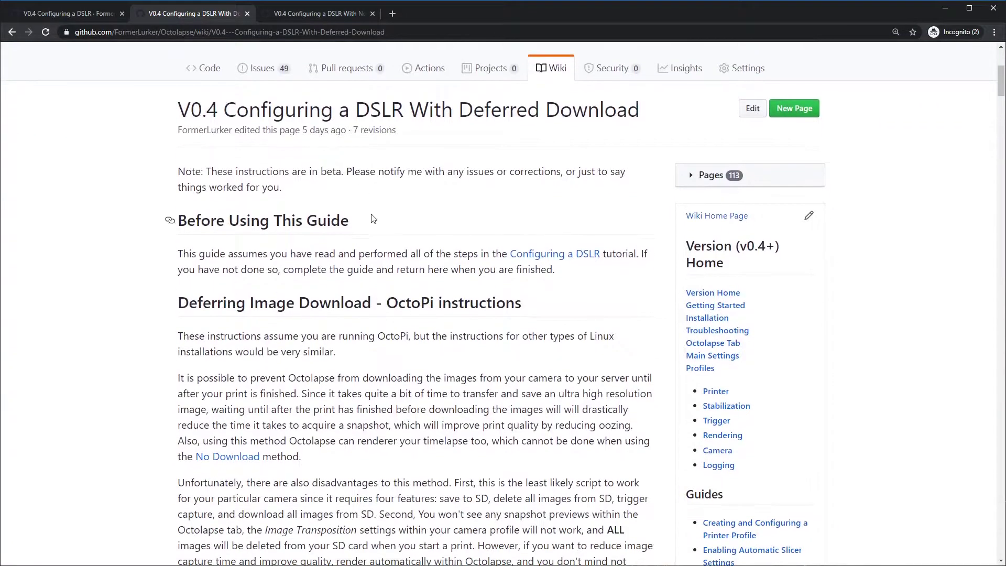
scroll(163, 334, "down", 3)
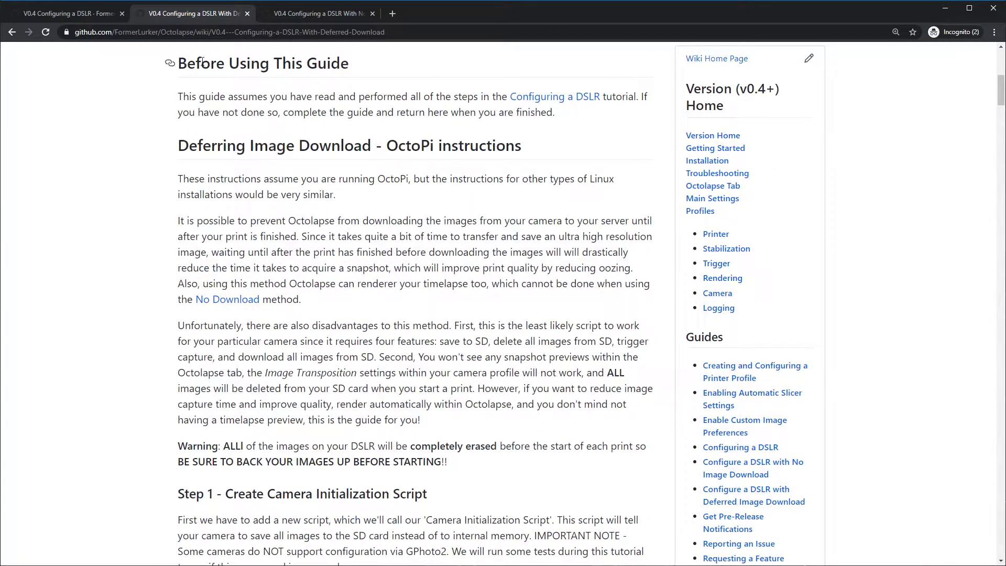
scroll(245, 299, "down", 4)
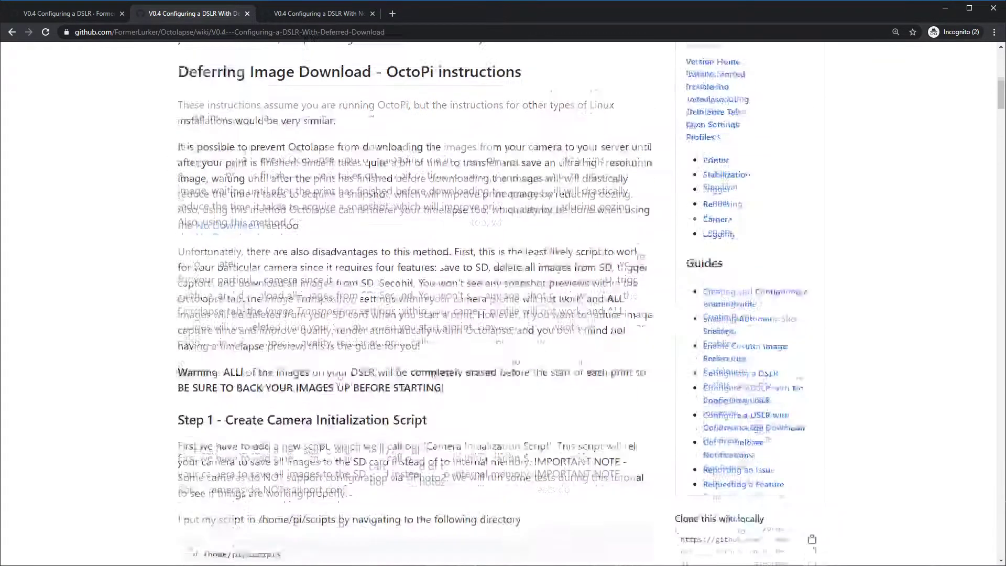
scroll(244, 299, "down", 4)
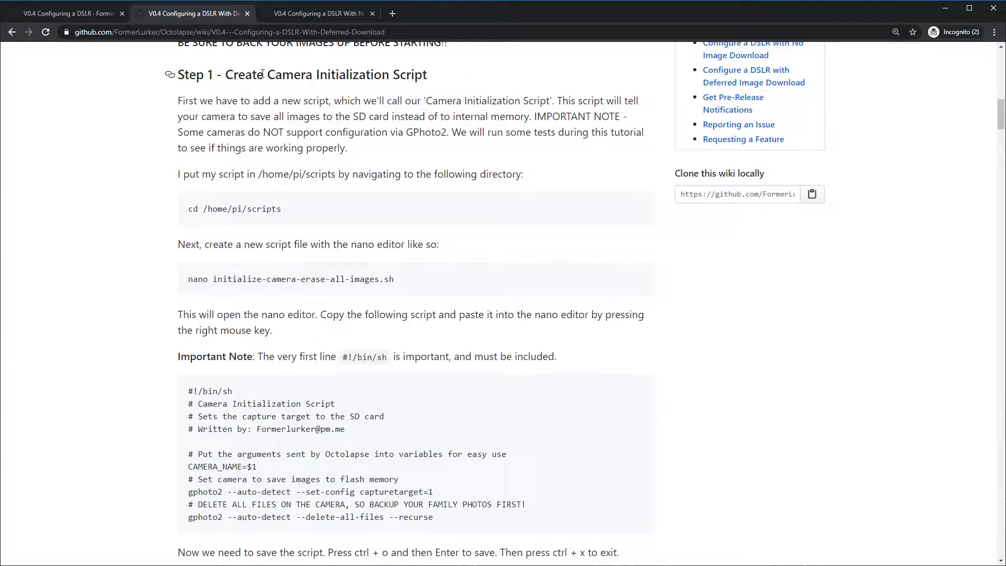
left_click_drag(225, 72, 436, 78)
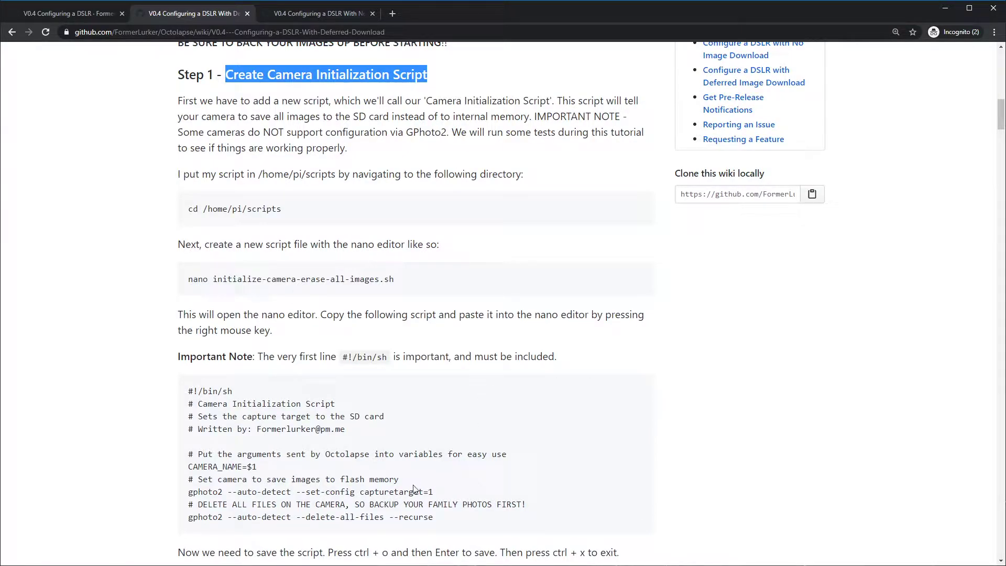
Examine the initialization script's capturetarget=1 setting and its gphoto2 --delete-all-files --recurse command, plus the instructions below it
left_click_drag(360, 492, 441, 497)
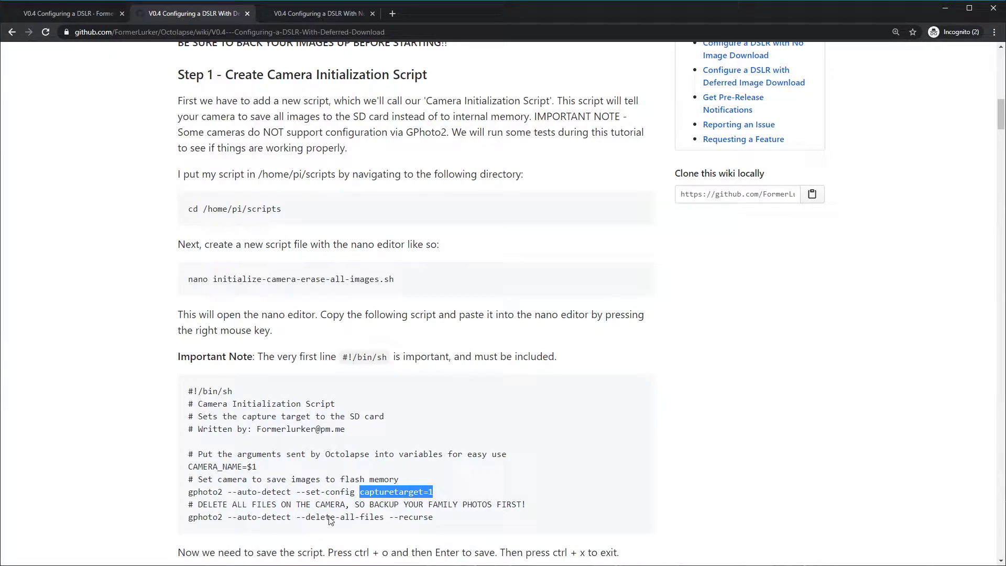
left_click_drag(302, 519, 445, 526)
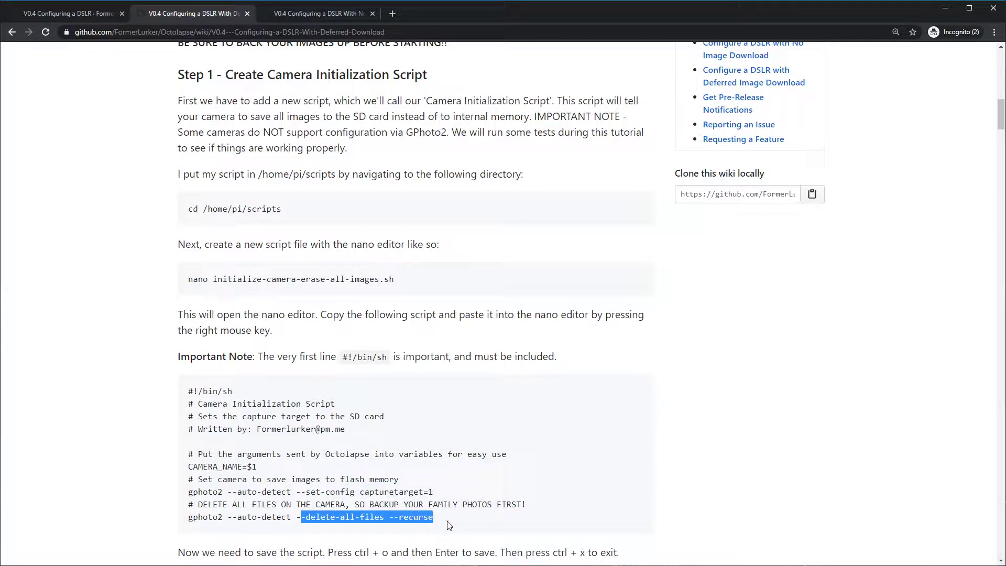
double_click(372, 518)
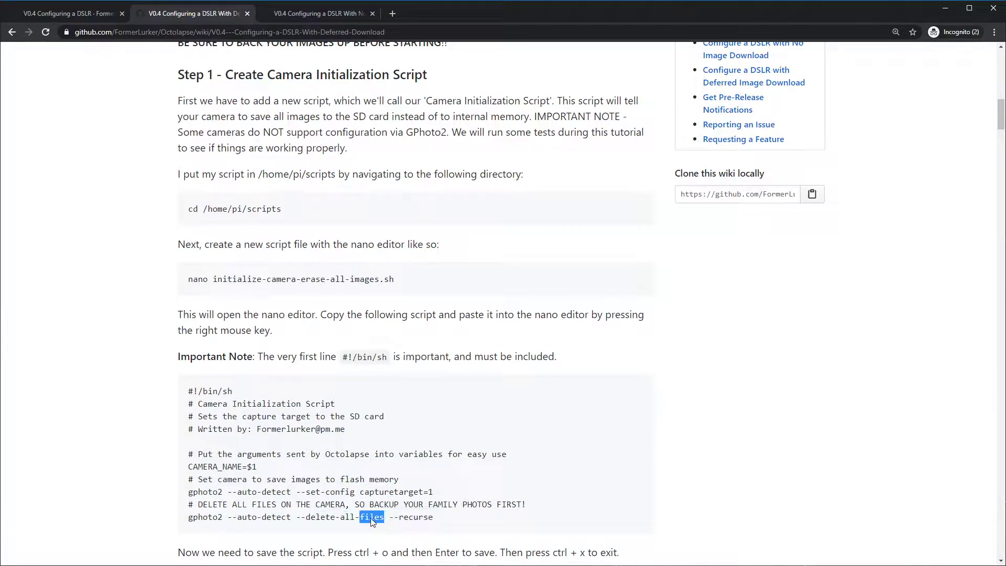
left_click_drag(302, 519, 439, 524)
left_click_drag(296, 519, 440, 520)
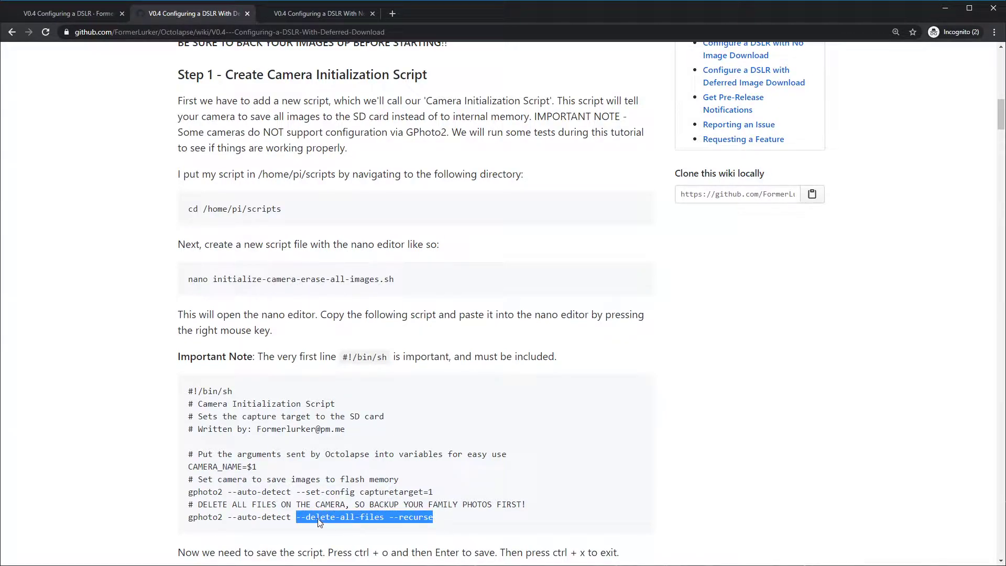
right_click(324, 517)
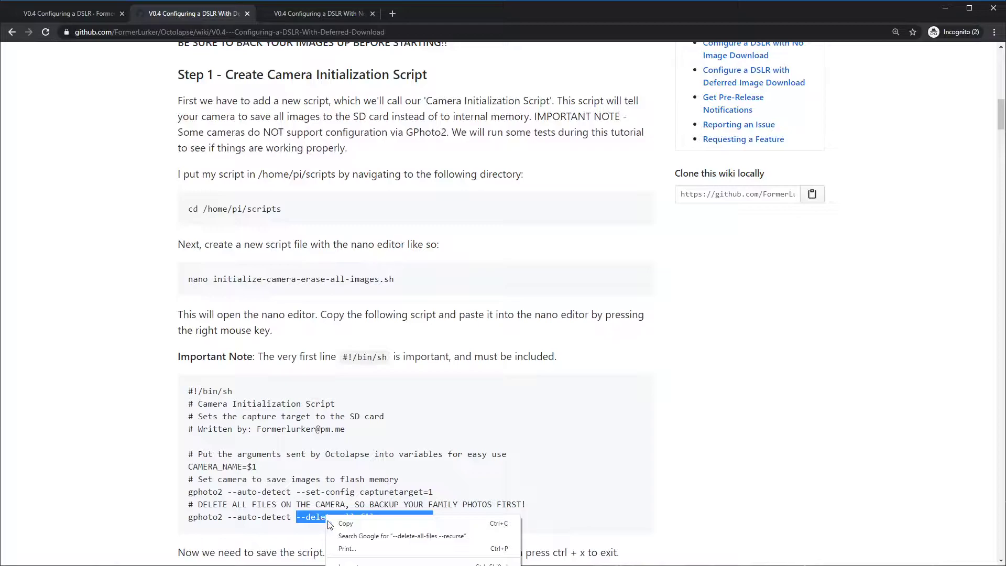
left_click(317, 521)
double_click(319, 520)
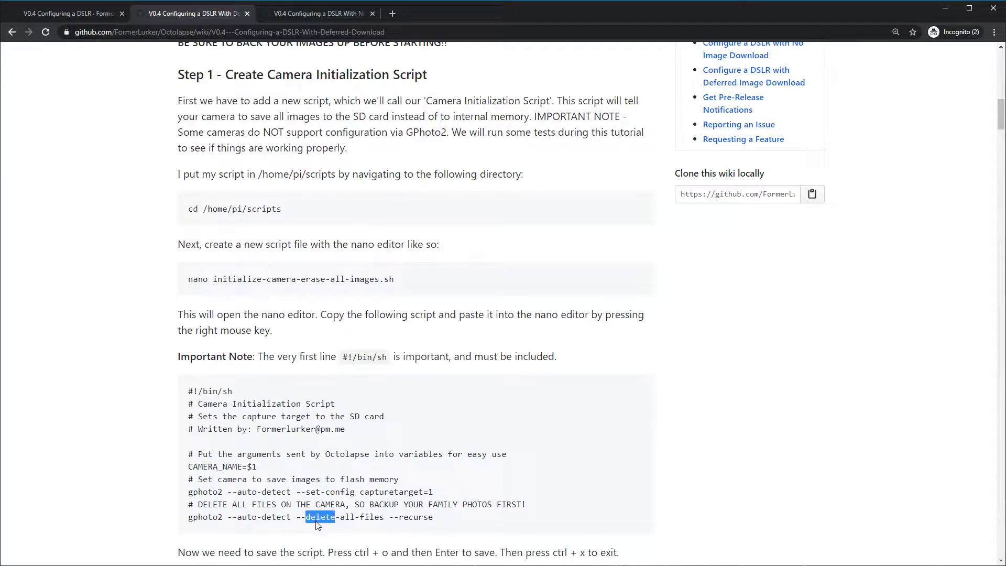
double_click(348, 519)
left_click(305, 518)
left_click_drag(189, 520, 432, 530)
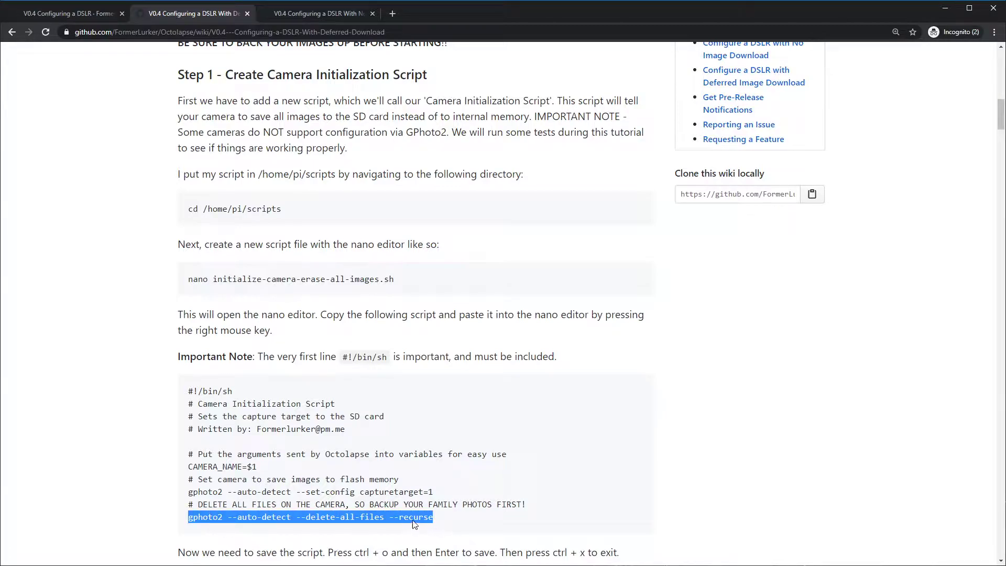
scroll(403, 432, "down", 2)
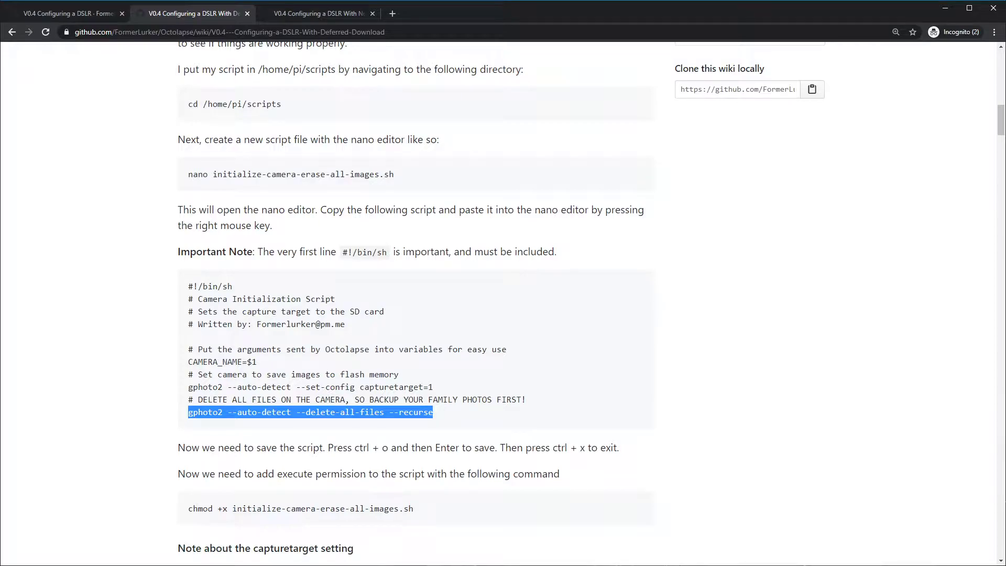
scroll(715, 417, "down", 1)
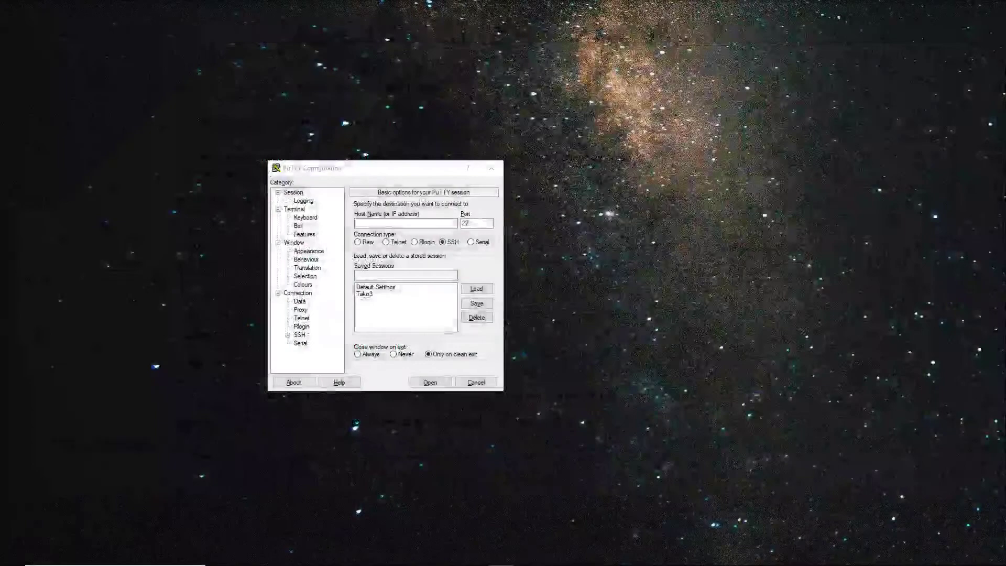
Switch to PuTTY, open the saved session Tako3 in a maximized terminal and enter pi as the login name
left_click_drag(394, 167, 520, 67)
double_click(489, 194)
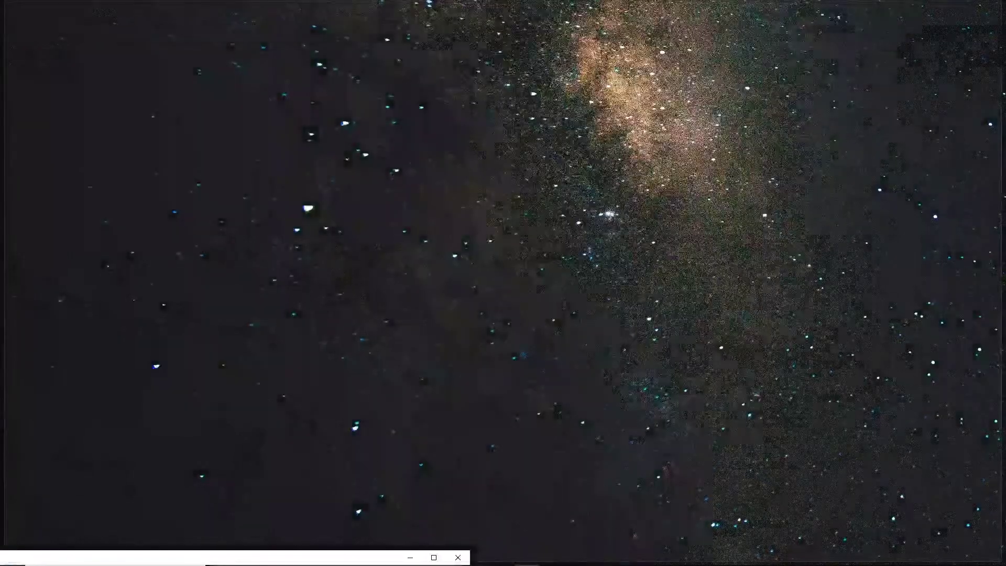
key("super+Up")
type("pi")
key("Return")
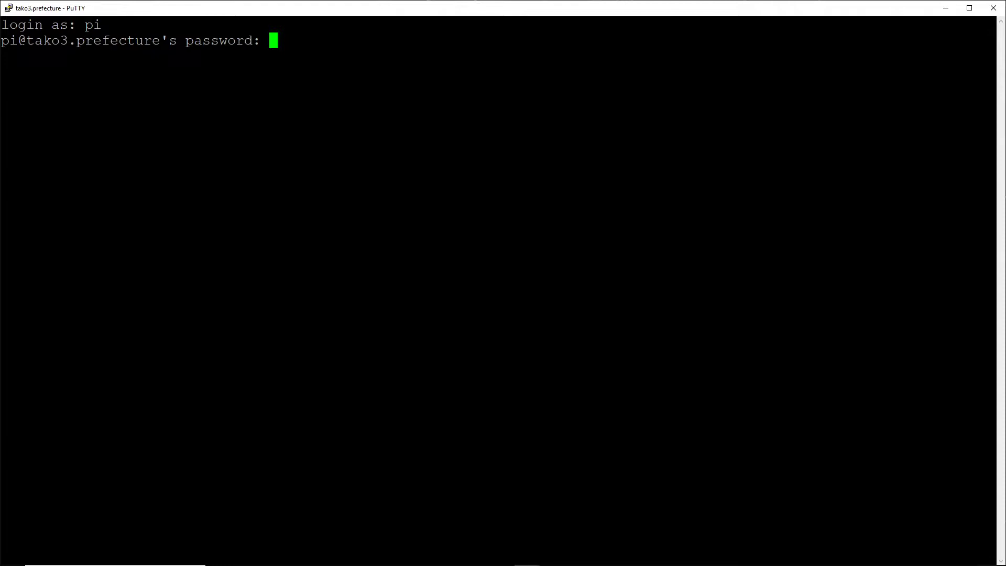
Try to log in to the pi account by submitting the account password
key("alt+Tab")
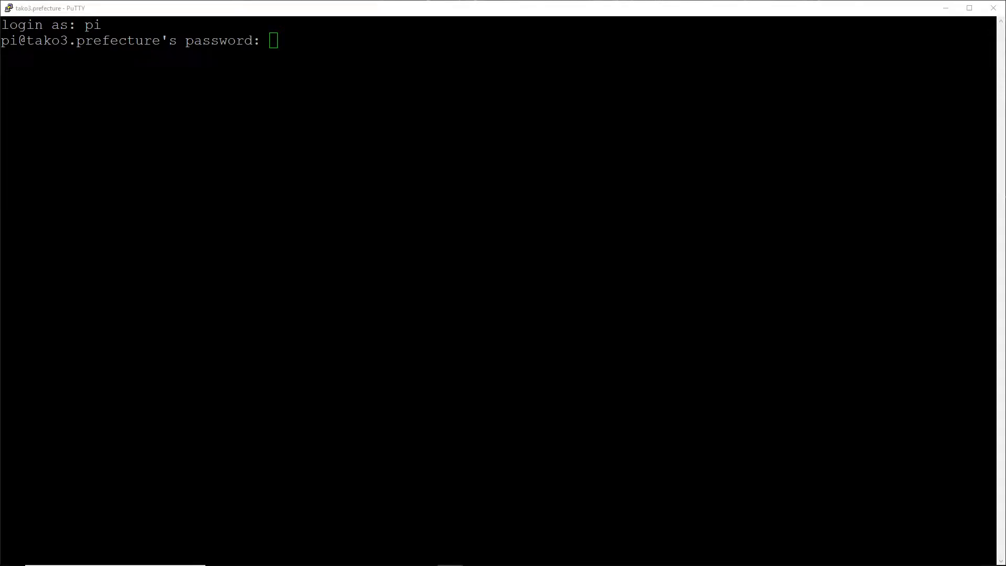
key("alt+Tab")
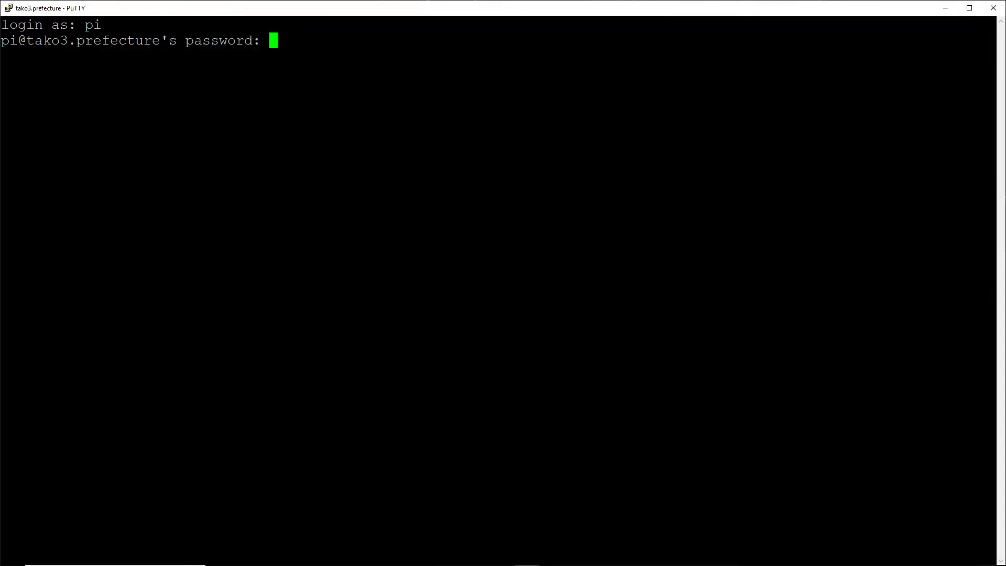
key("Return")
key("Return")
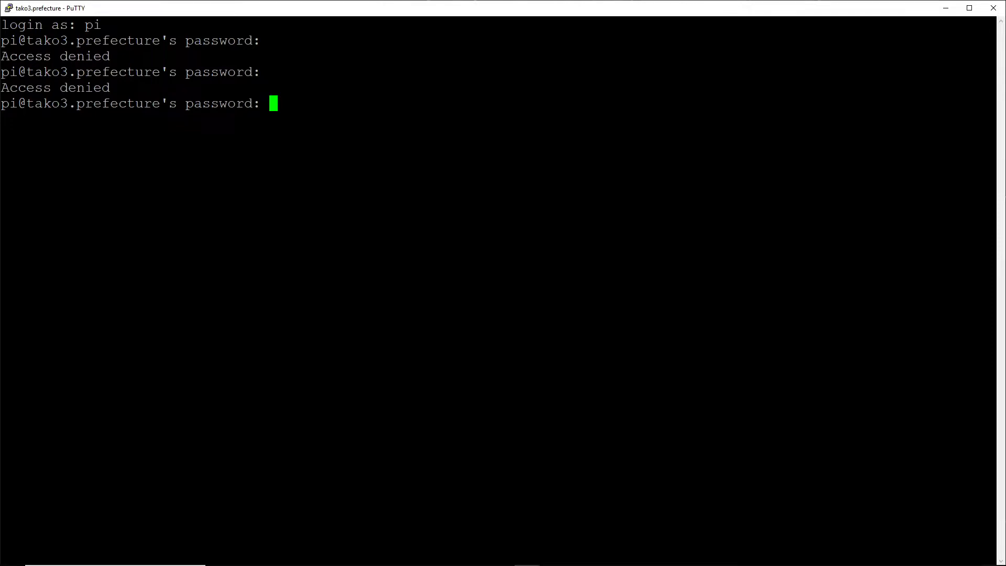
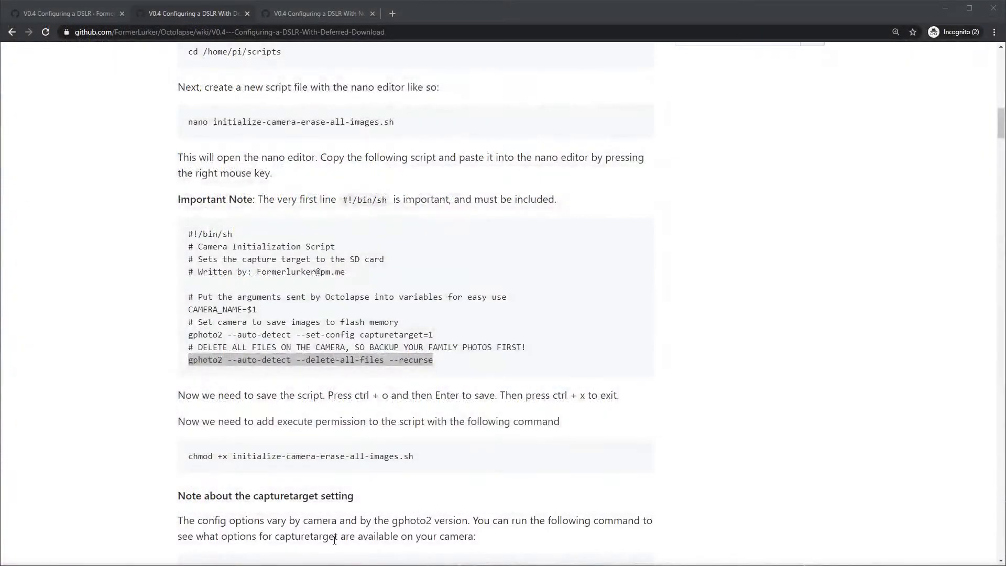
Return to the guide in the browser and examine the script's gphoto2 --auto-detect --set-config capturetarget=1 command
left_click(349, 335)
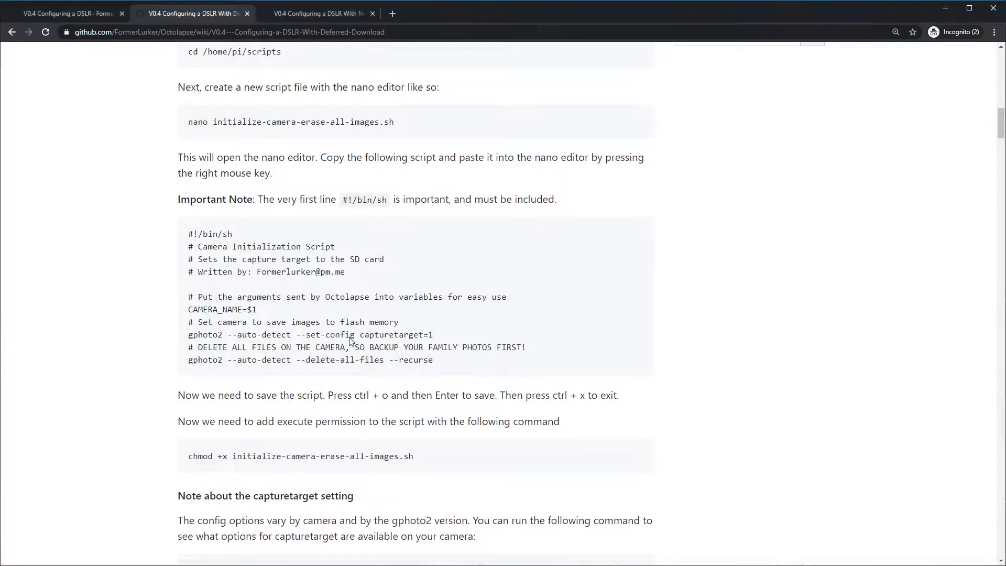
left_click_drag(188, 335, 444, 337)
double_click(206, 334)
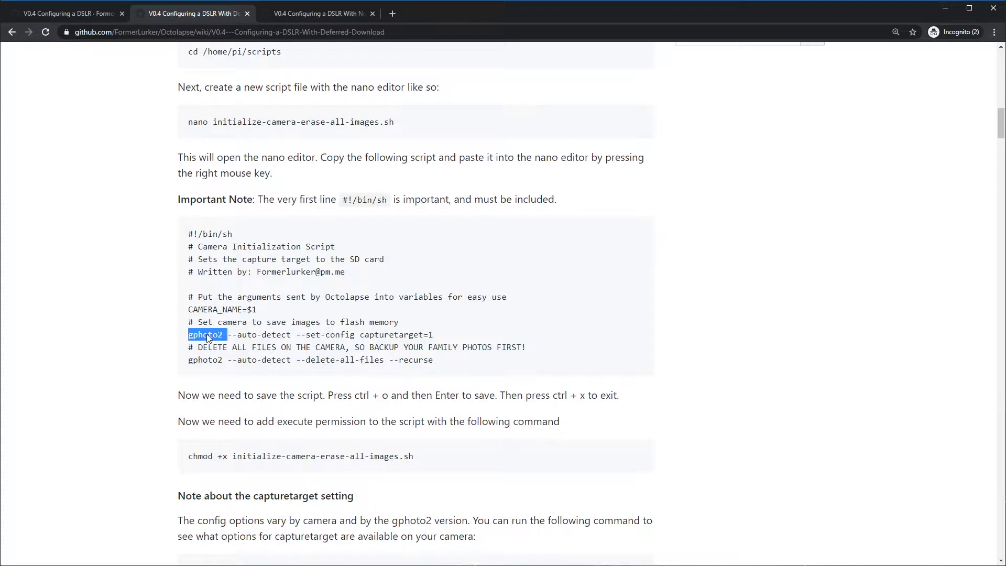
Copy the guide's gphoto2 --auto-detect --get-config capturetarget command and run it in the PuTTY terminal
double_click(374, 336)
double_click(430, 335)
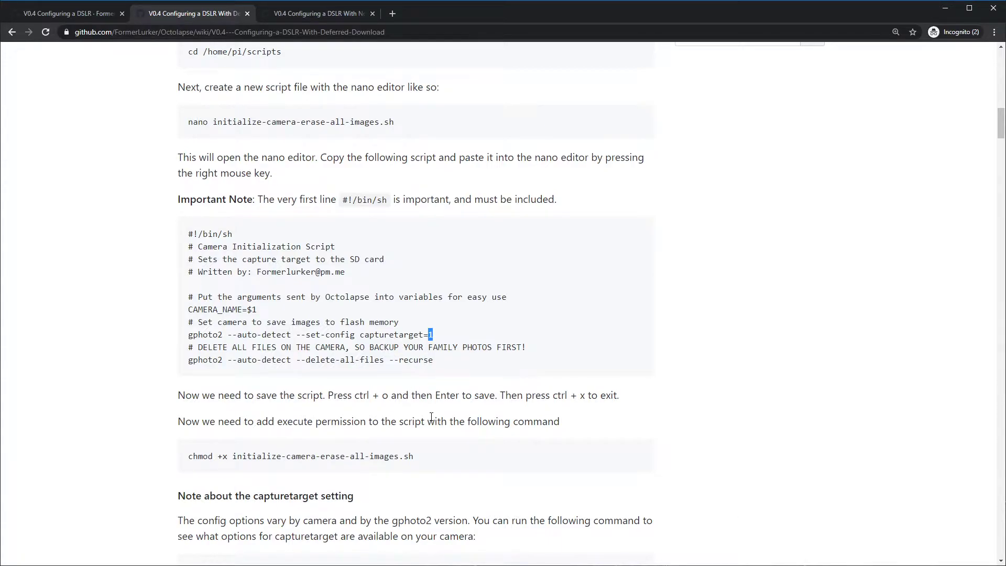
scroll(431, 417, "down", 2)
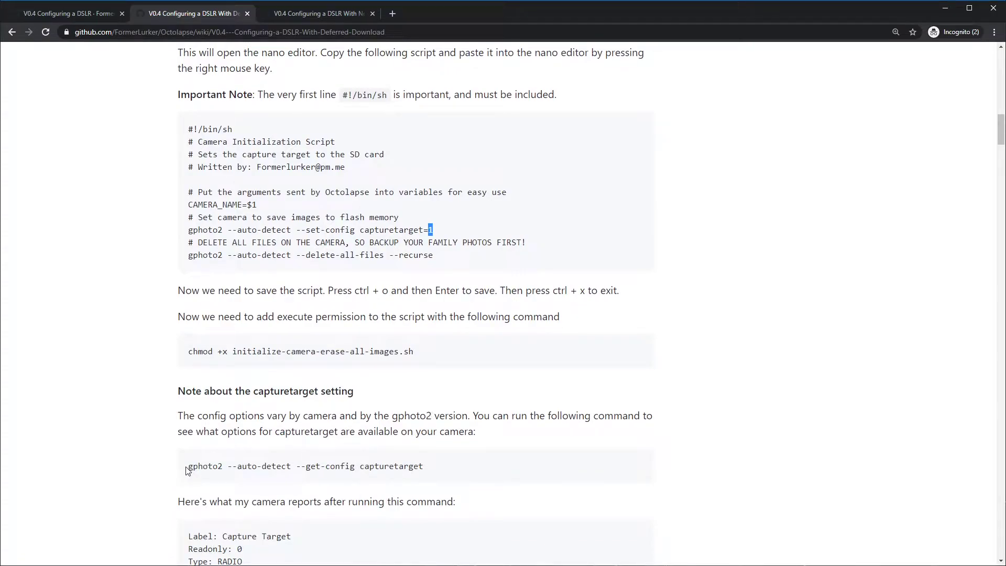
left_click_drag(177, 394, 306, 380)
left_click_drag(425, 466, 188, 465)
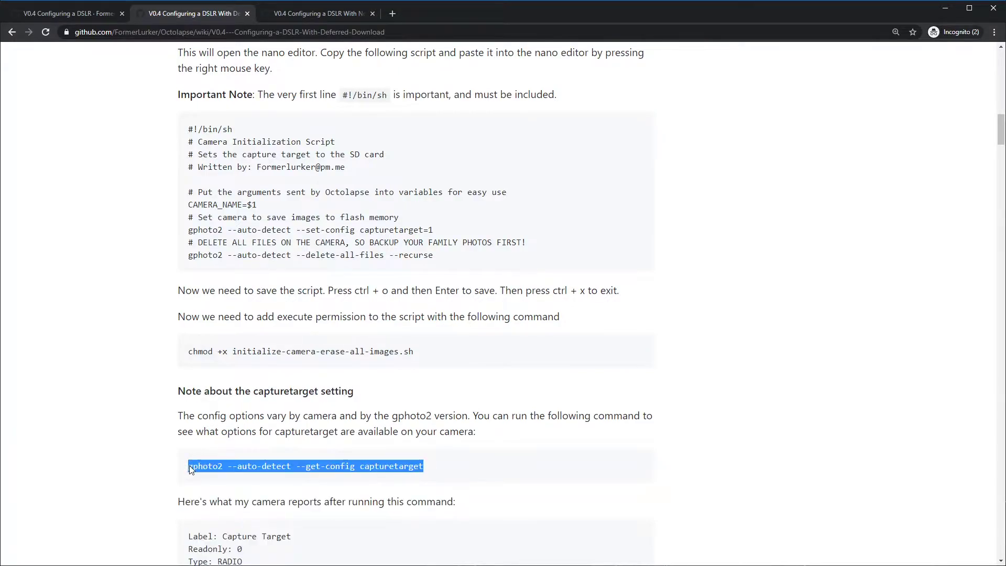
right_click(343, 469)
left_click(369, 474)
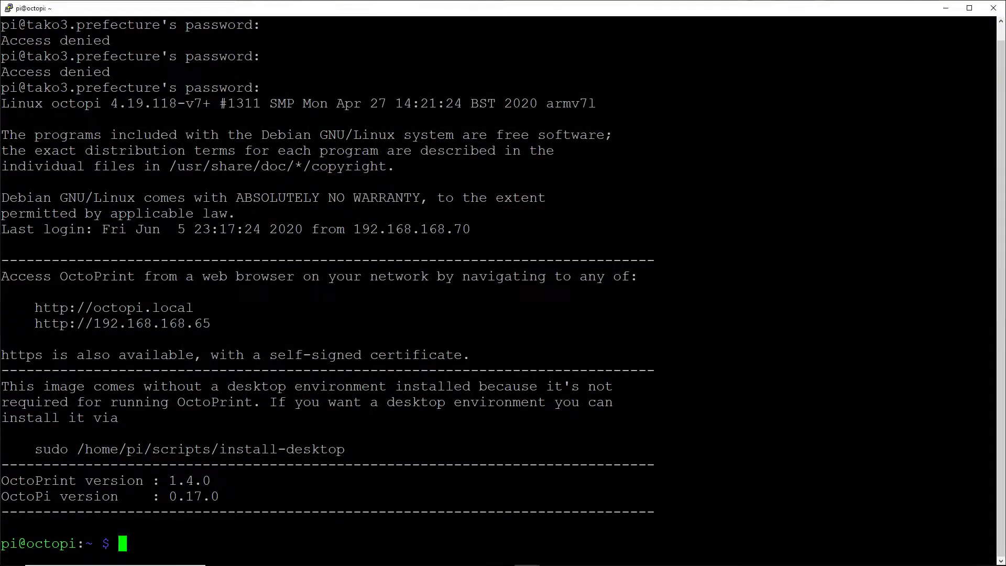
key("shift+Insert")
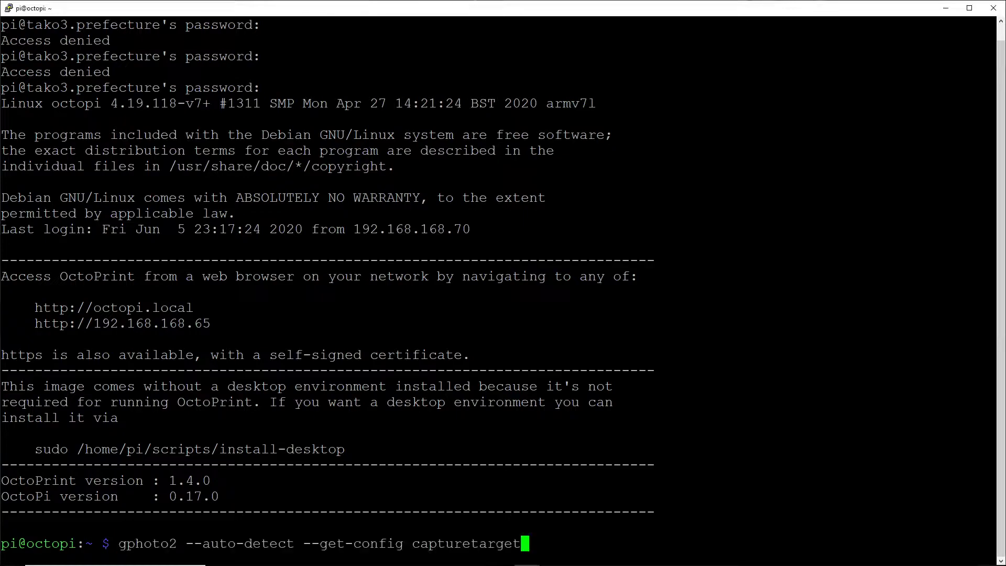
key("Return")
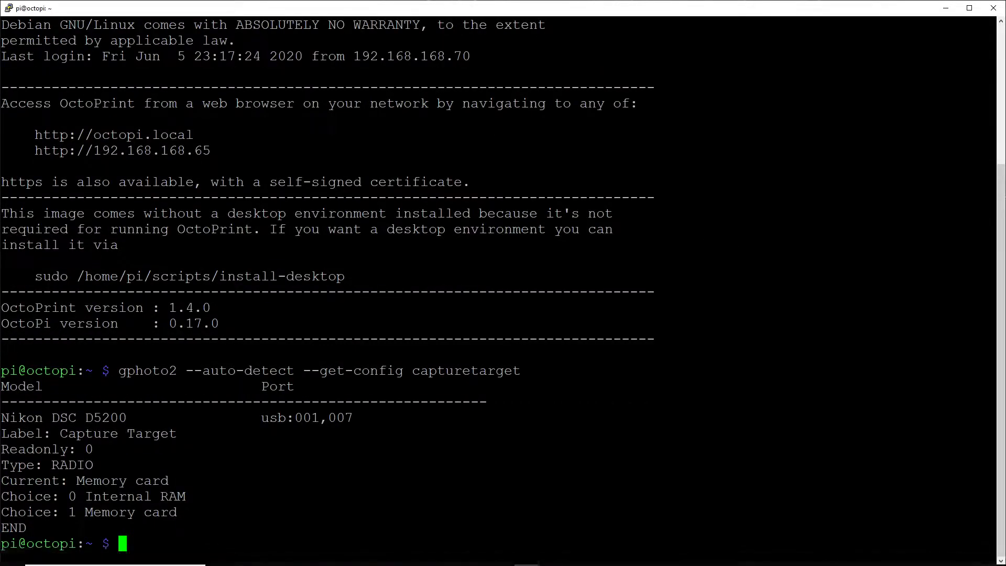
Examine the camera's reported capture target choices and the number assigned to the memory card option
left_click_drag(3, 497, 188, 512)
left_click(189, 512)
mouse_move(85, 496)
left_mouse_down()
mouse_move(169, 511)
mouse_move(191, 498)
mouse_move(88, 496)
left_mouse_up()
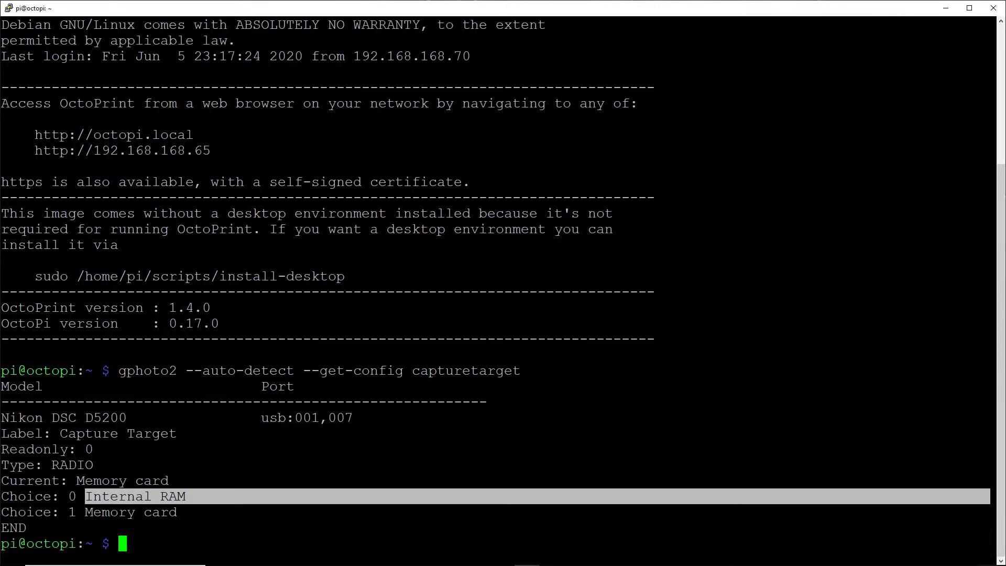
left_click_drag(85, 512, 174, 513)
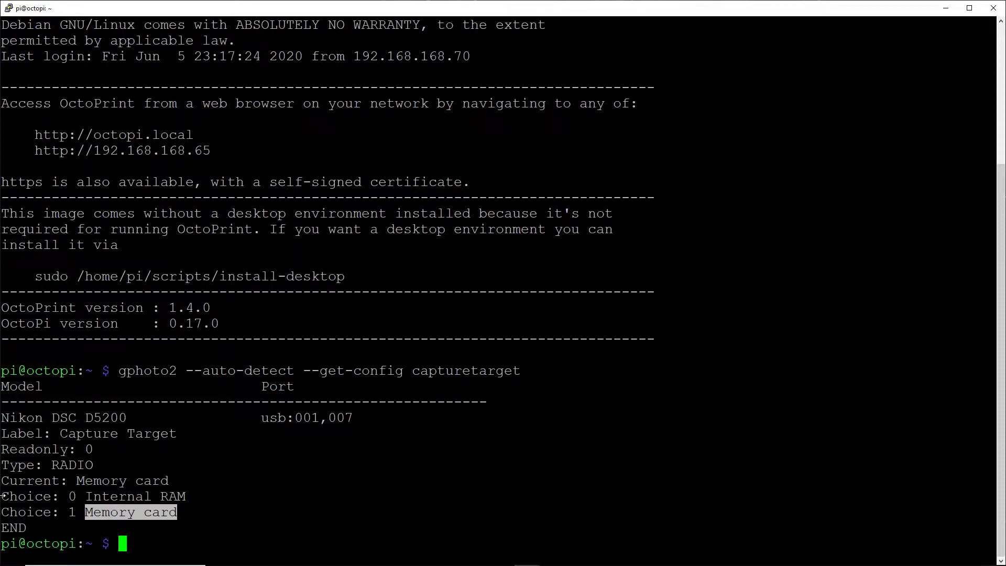
left_click_drag(72, 513, 78, 514)
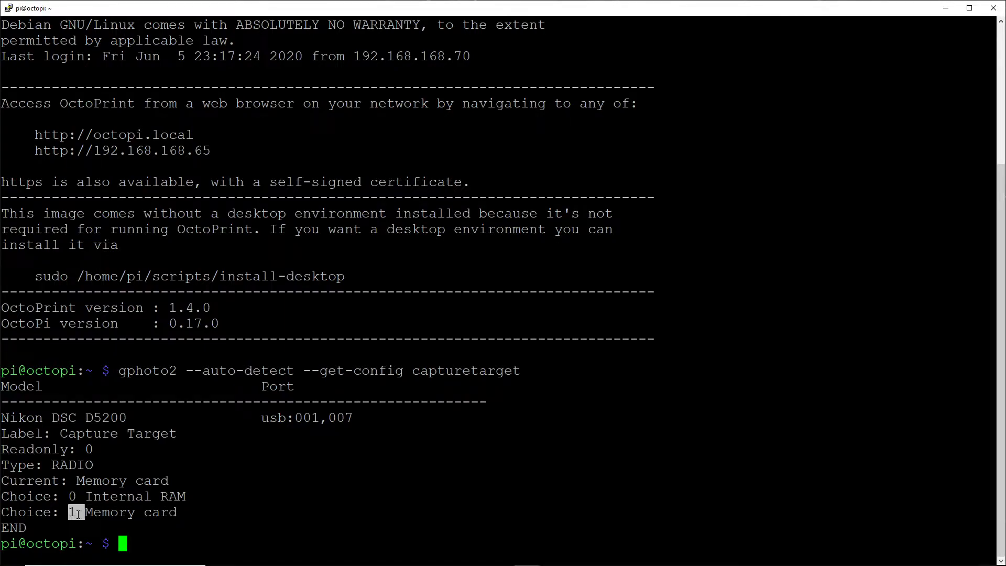
left_click(95, 513)
left_click_drag(180, 512, 3, 512)
left_click(81, 513)
left_click_drag(69, 512, 73, 512)
left_click(79, 513)
left_click(73, 514)
left_click_drag(69, 512, 77, 511)
double_click(98, 513)
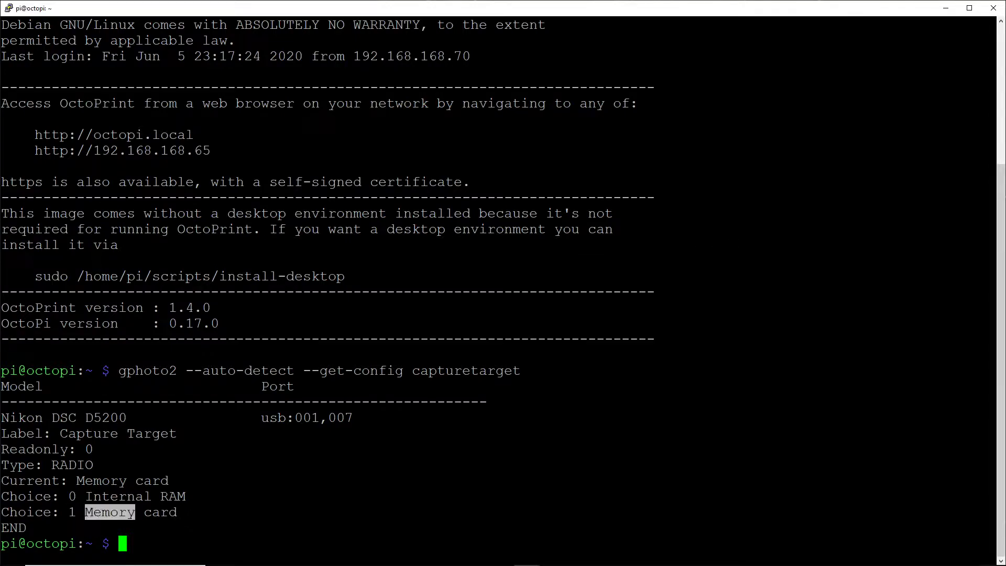
left_click_drag(61, 512, 84, 512)
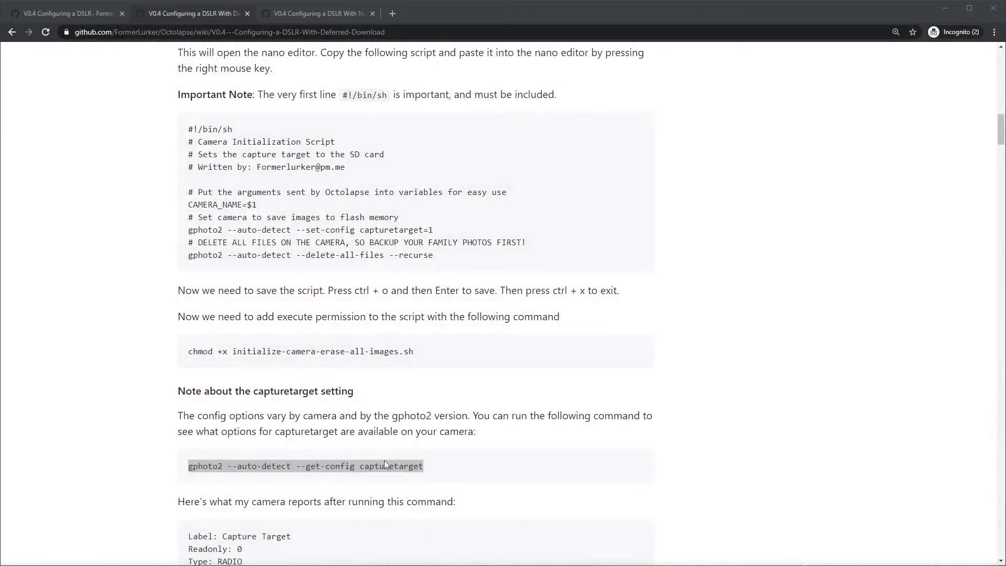
Copy cd /home/pi/scripts from the browser guide and run it in the PuTTY terminal
left_click(442, 477)
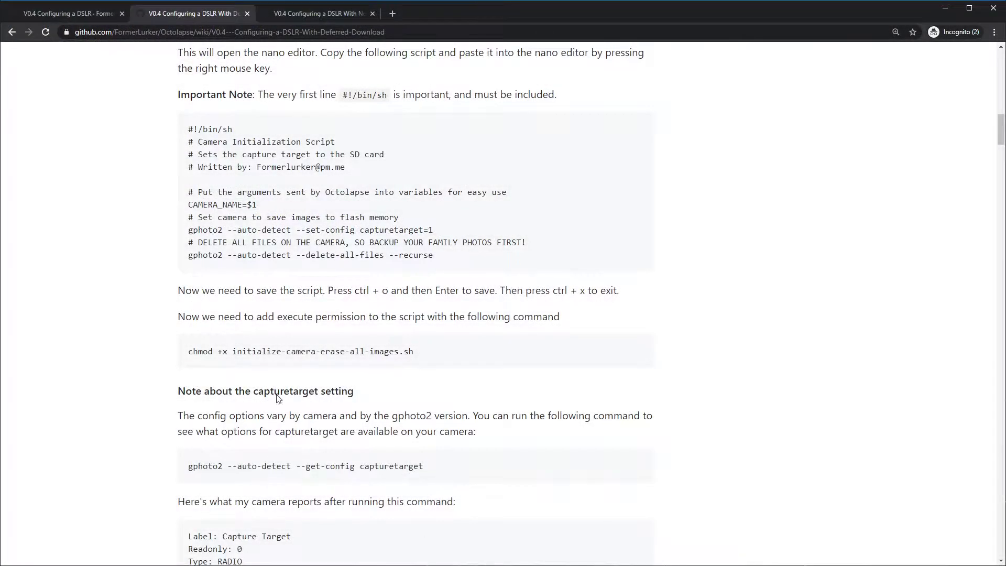
scroll(171, 390, "up", 3)
left_click_drag(190, 172, 419, 175)
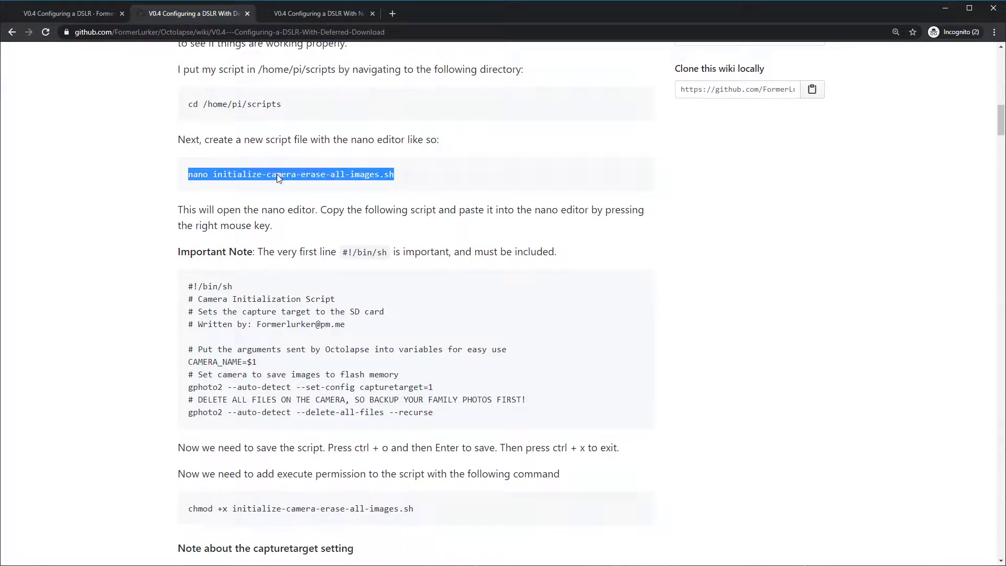
left_click(226, 175)
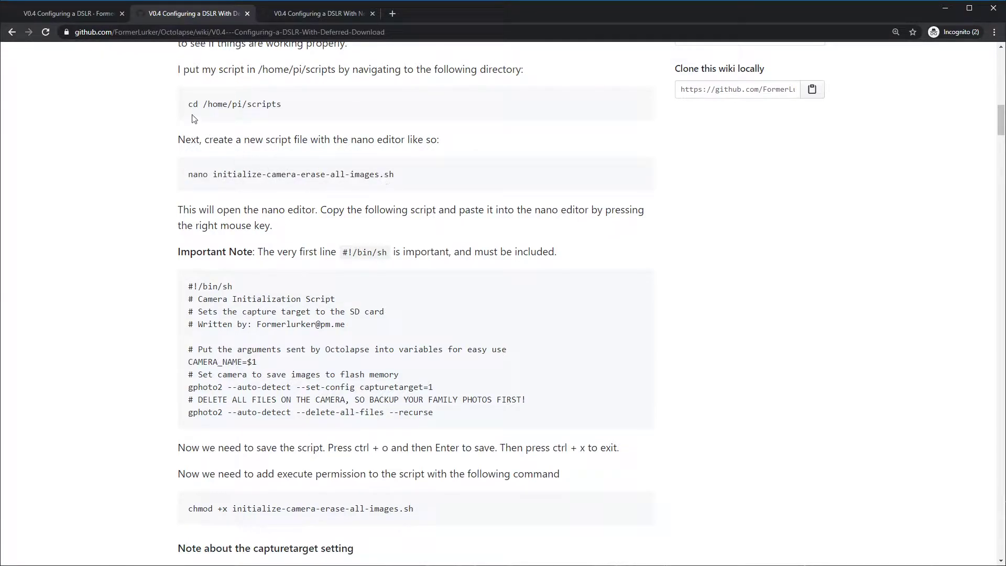
left_click_drag(188, 104, 284, 106)
right_click(257, 107)
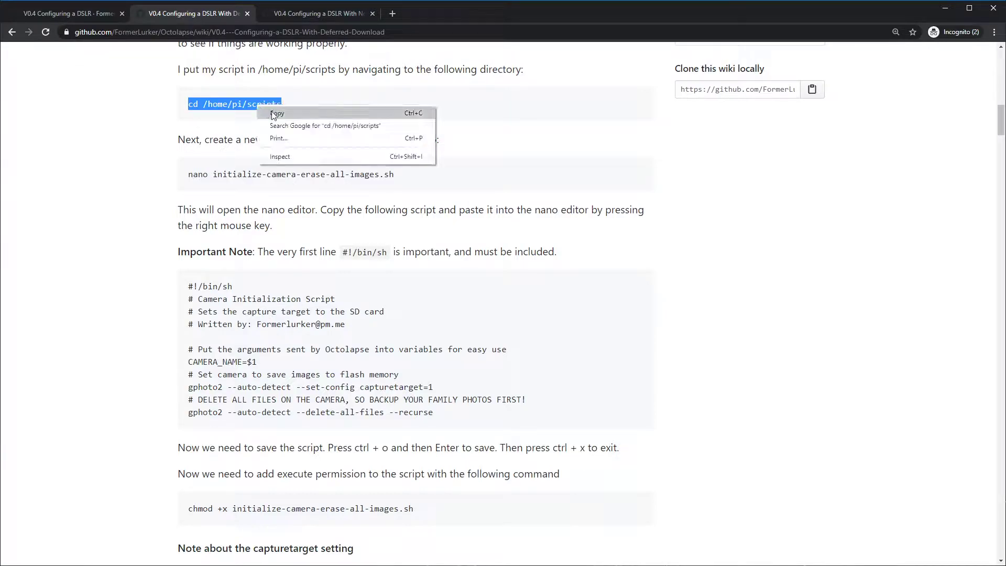
left_click(283, 118)
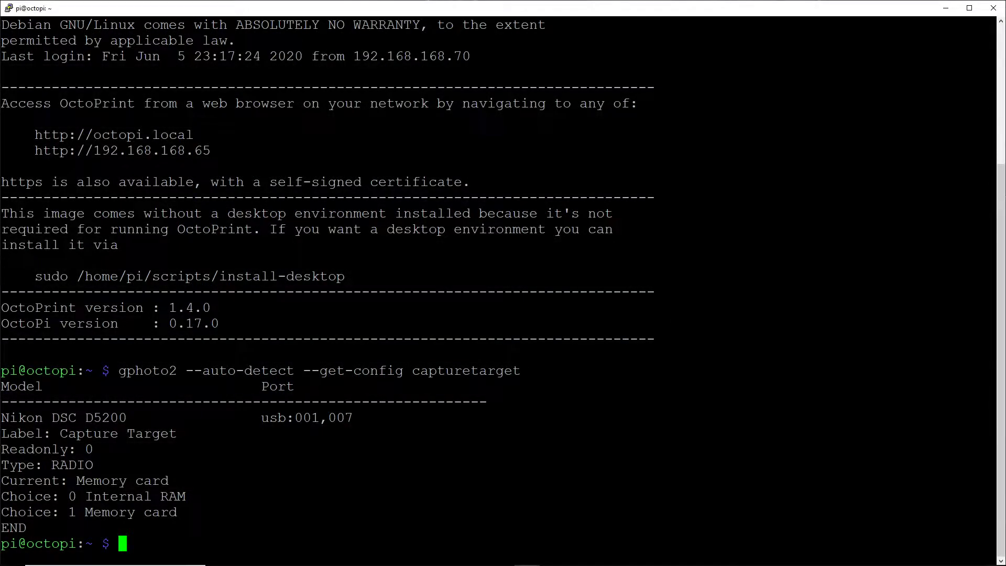
key("shift+Insert")
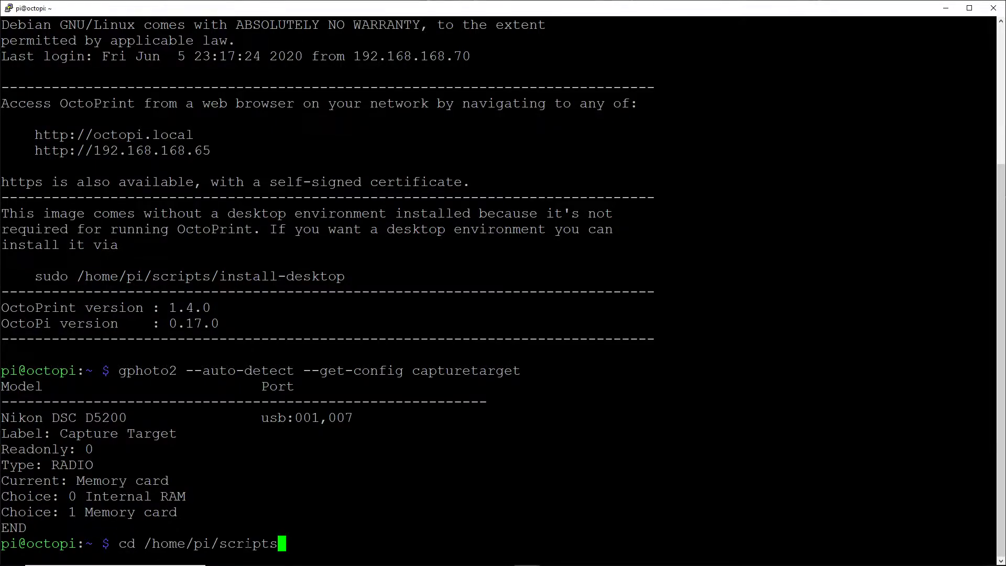
key("Return")
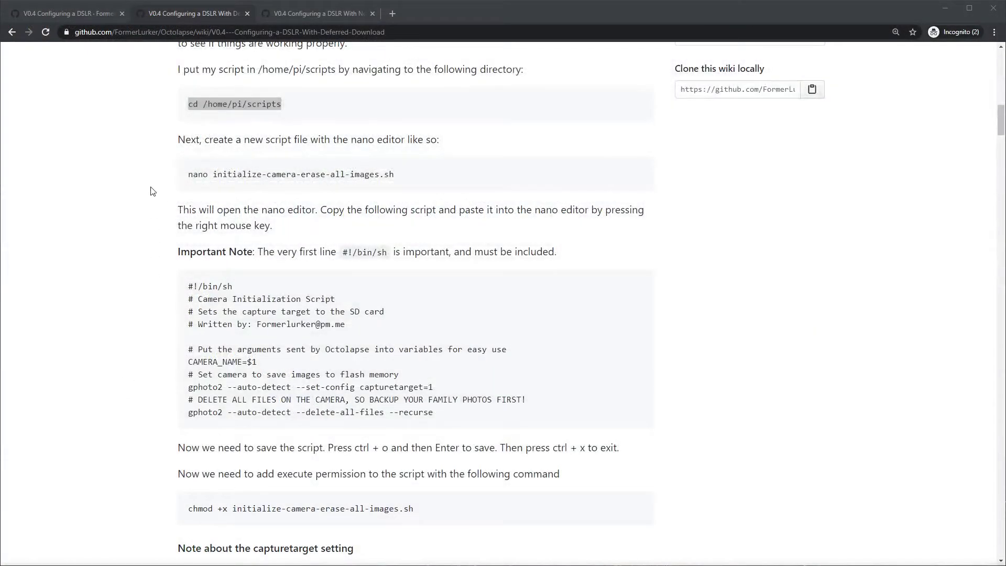
Copy nano initialize-camera-erase-all-images.sh from the browser guide and run it in the PuTTY terminal
left_click(157, 188)
left_click_drag(189, 179, 404, 176)
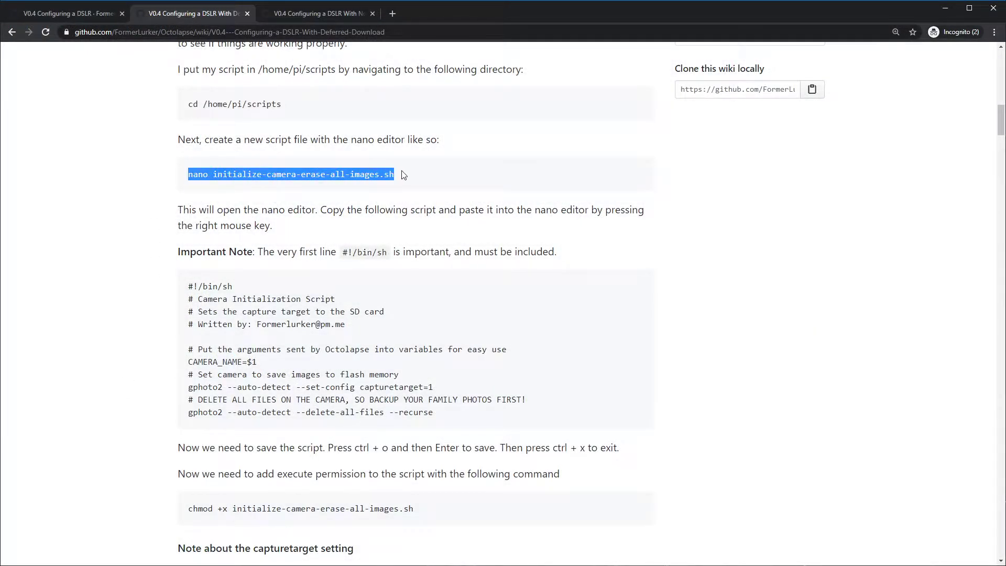
right_click(336, 174)
left_click(351, 181)
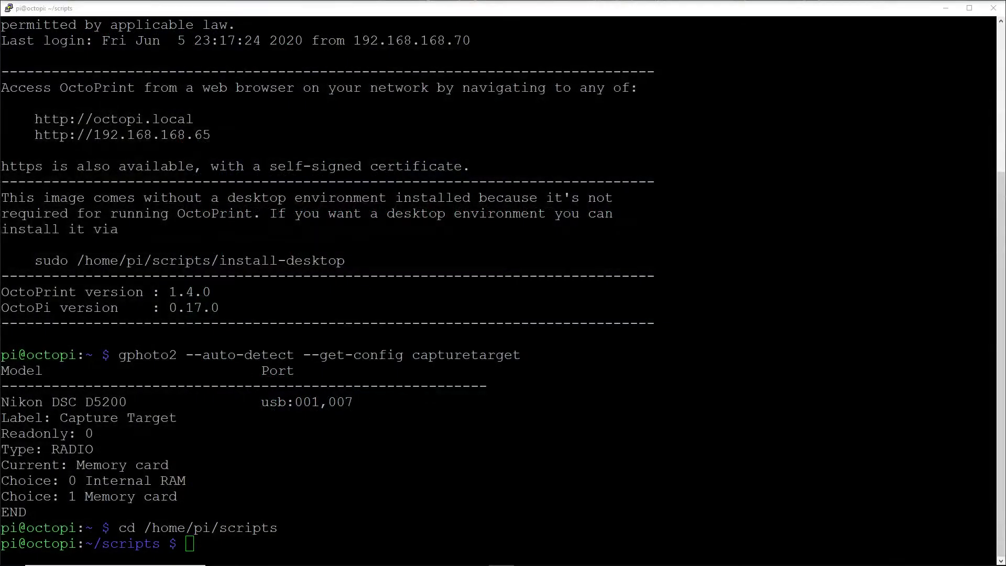
key("shift+Insert")
key("Return")
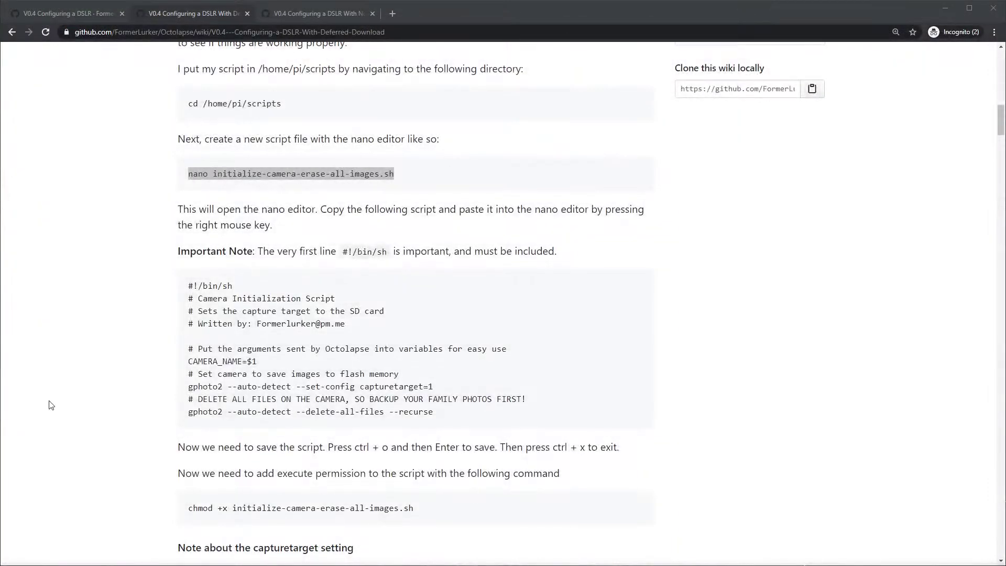
Copy the complete camera initialization script, including the #!/bin/sh line, from the guide into the open nano file
scroll(52, 403, "down", 1)
left_click_drag(188, 235, 439, 369)
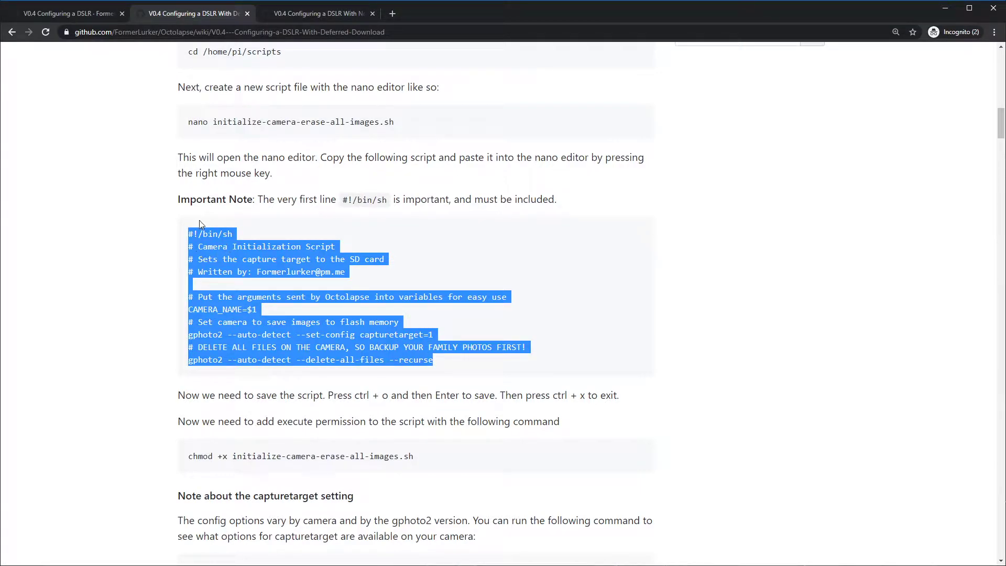
left_click(189, 238)
left_click_drag(188, 239, 443, 371)
right_click(313, 259)
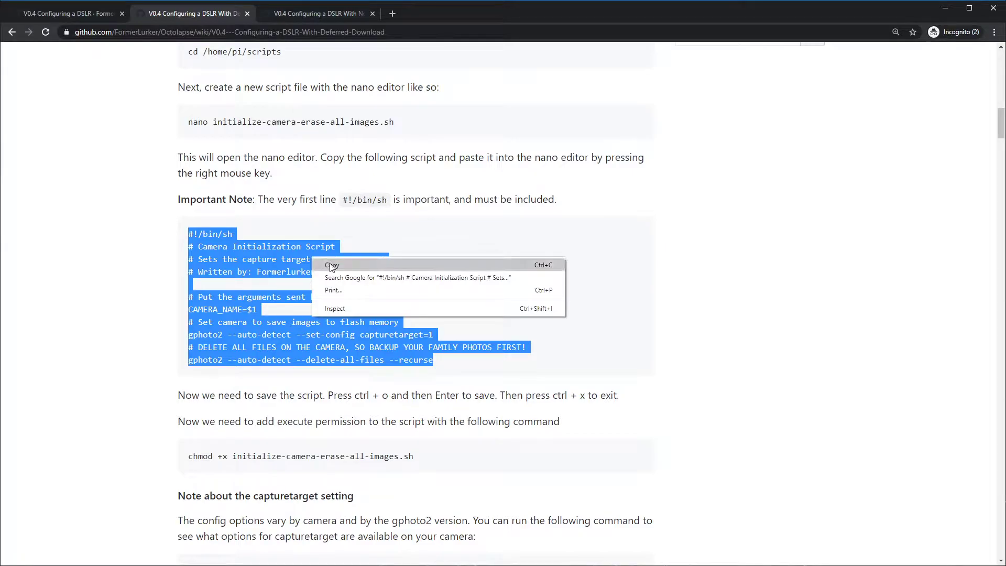
left_click(335, 263)
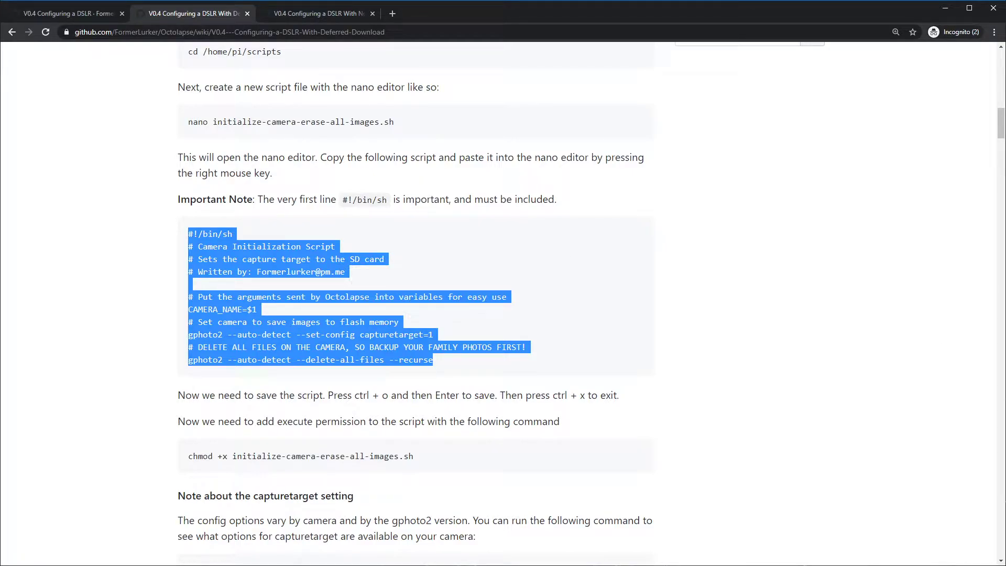
key("alt+Tab")
key("shift+Insert")
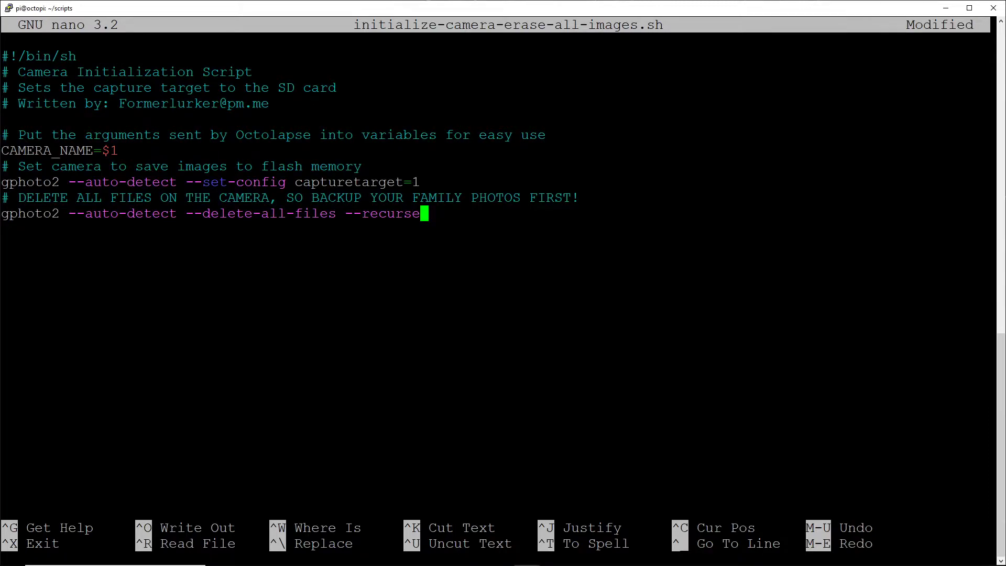
Try 2 and 0 as the capturetarget value in the script's set-config line, and restore it to 1
mouse_move(420, 181)
left_mouse_down()
mouse_move(396, 182)
mouse_move(416, 182)
left_mouse_up()
key("Up")
key("Up")
key("Left")
key("Delete")
type("2")
key("BackSpace")
type("0")
key("BackSpace")
type("1")
Save the script as initialize-camera-erase-all-images.sh and exit nano
key("ctrl+o")
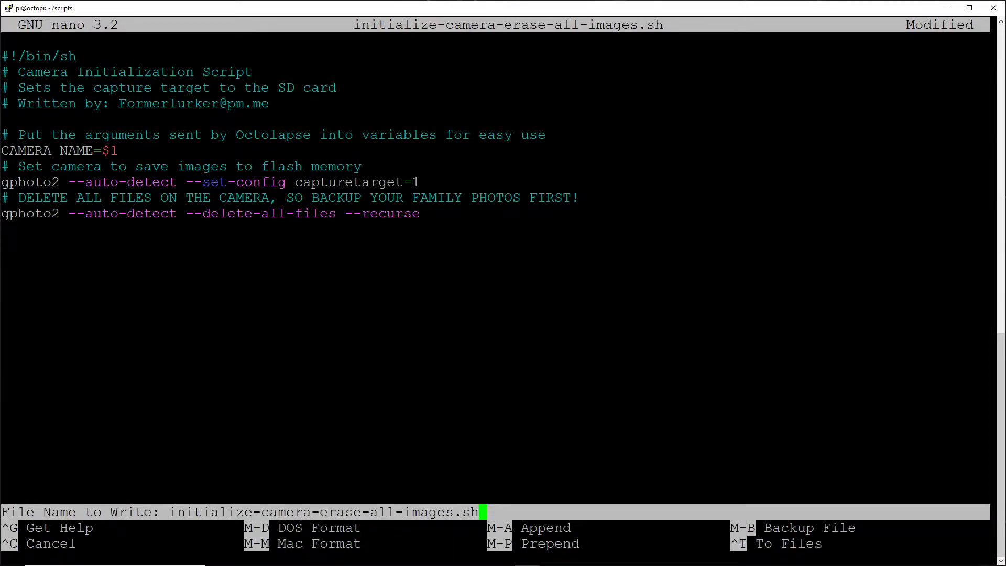
key("Return")
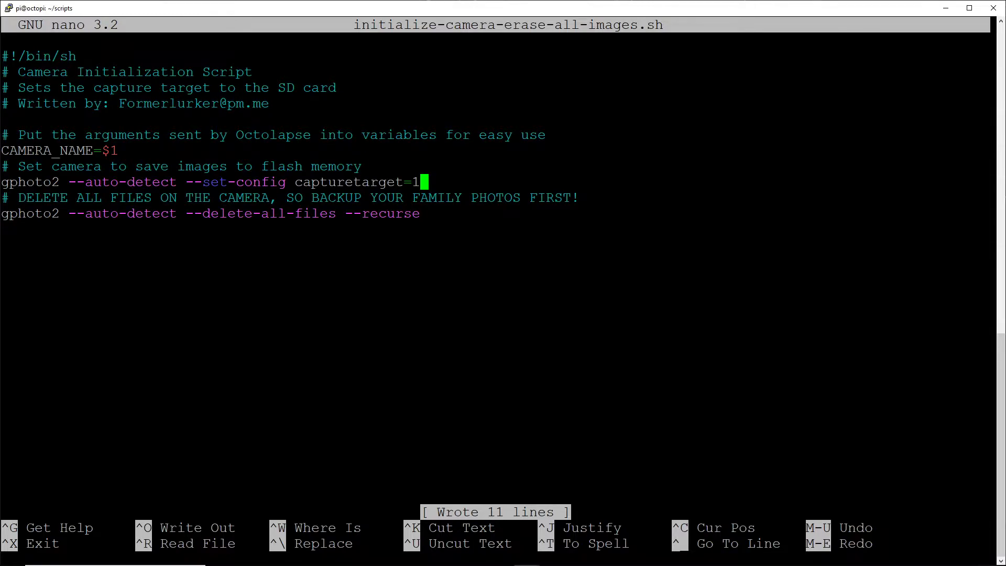
key("ctrl+x")
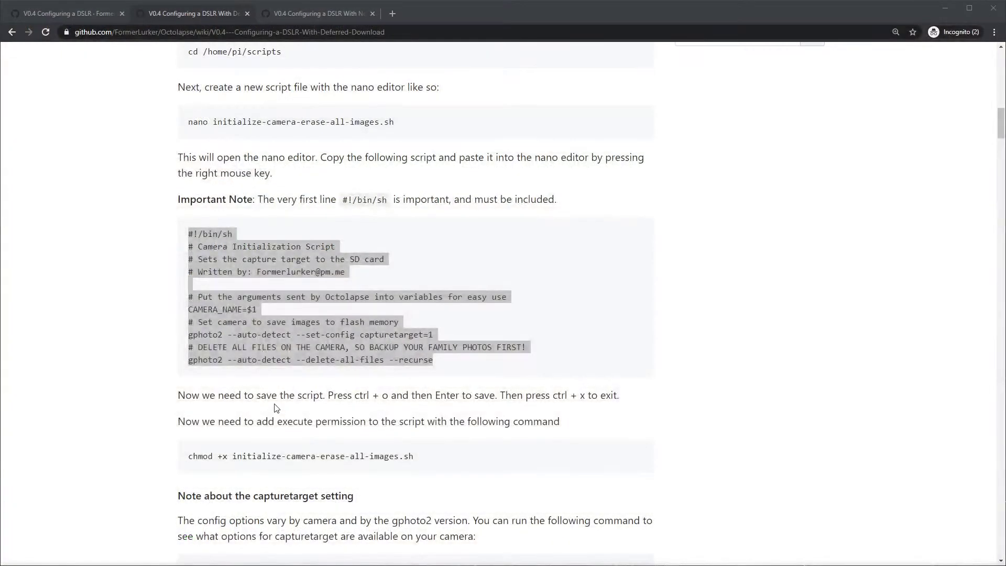
Make the script executable by copying chmod +x initialize-camera-erase-all-images.sh from the guide and running it in the PuTTY terminal
scroll(272, 403, "down", 1)
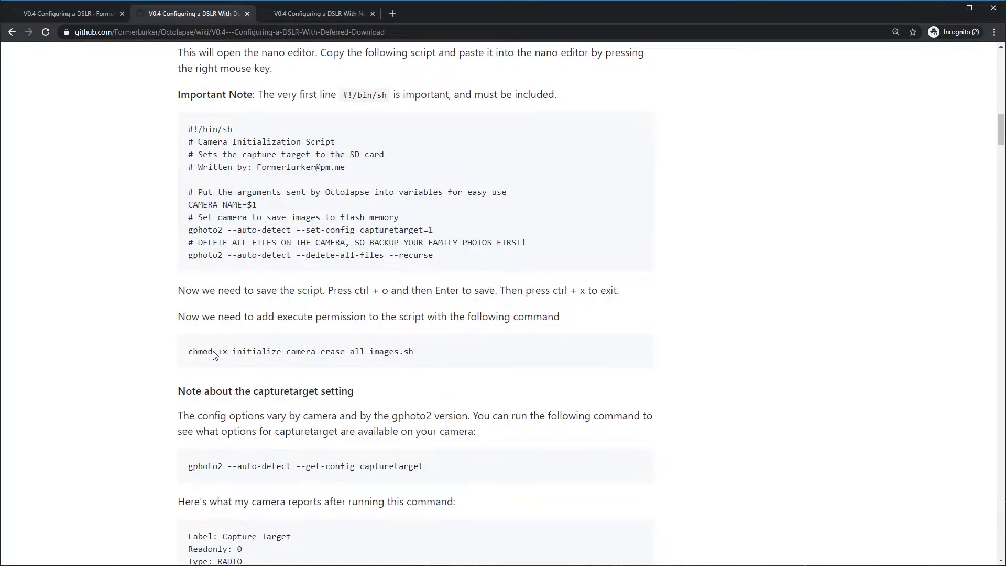
left_click_drag(222, 353, 227, 352)
mouse_move(237, 353)
left_mouse_down()
mouse_move(436, 350)
mouse_move(198, 352)
left_mouse_up()
right_click(198, 352)
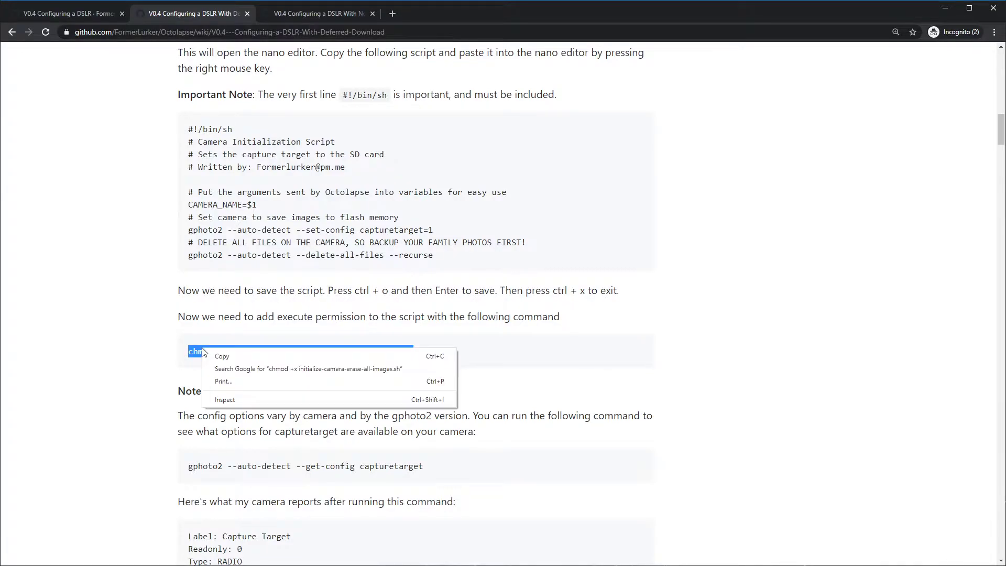
left_click(231, 360)
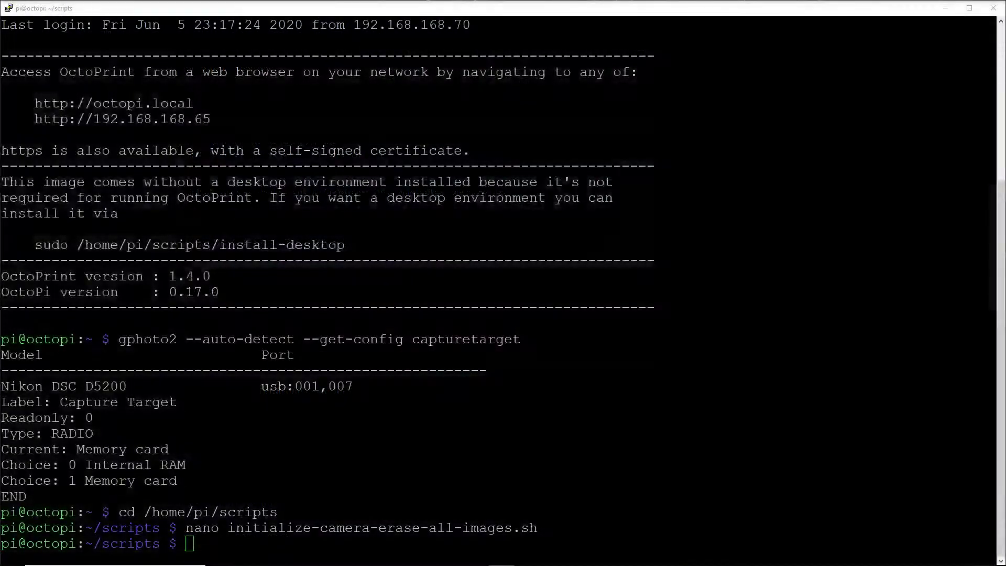
key("shift+Insert")
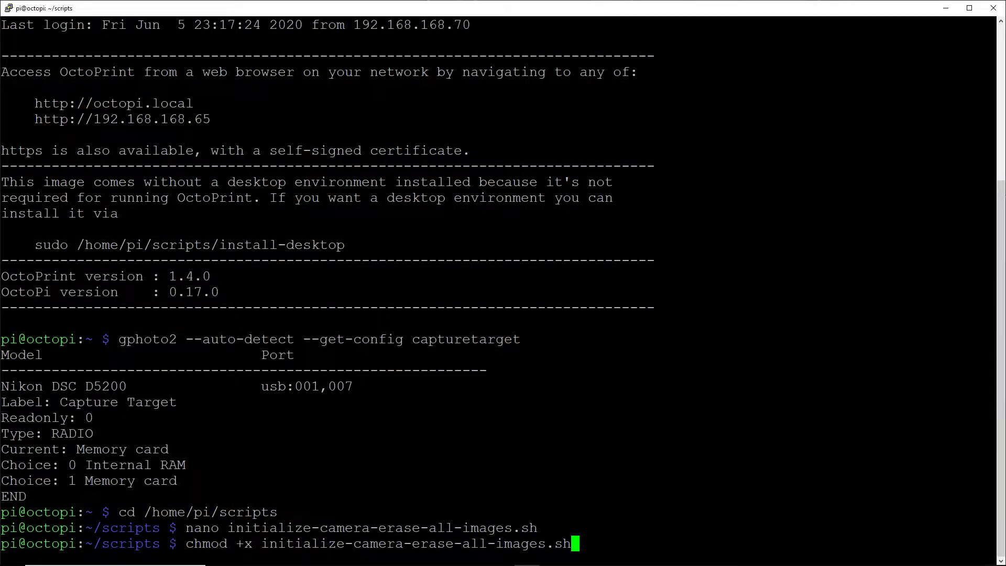
key("Return")
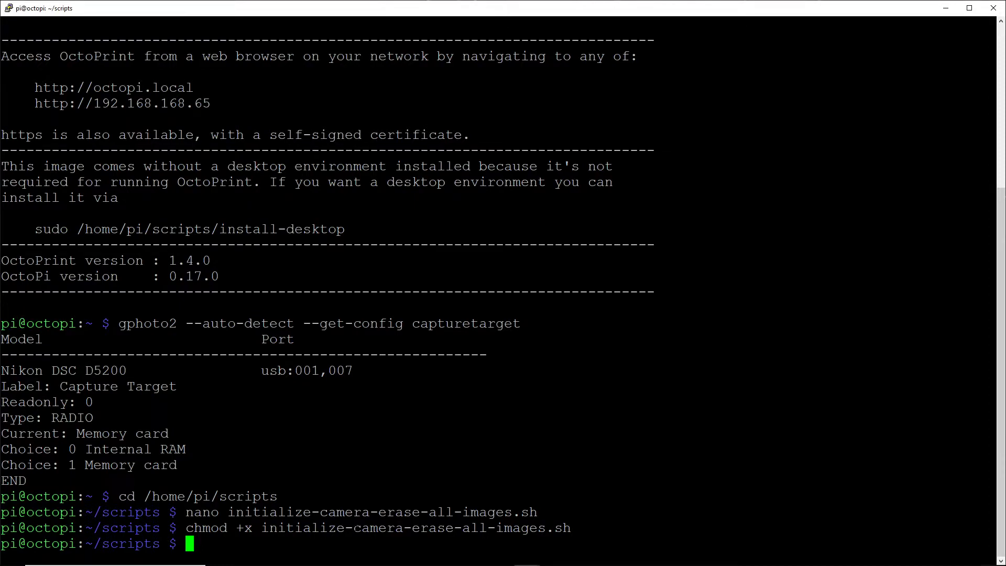
left_click_drag(413, 527, 544, 527)
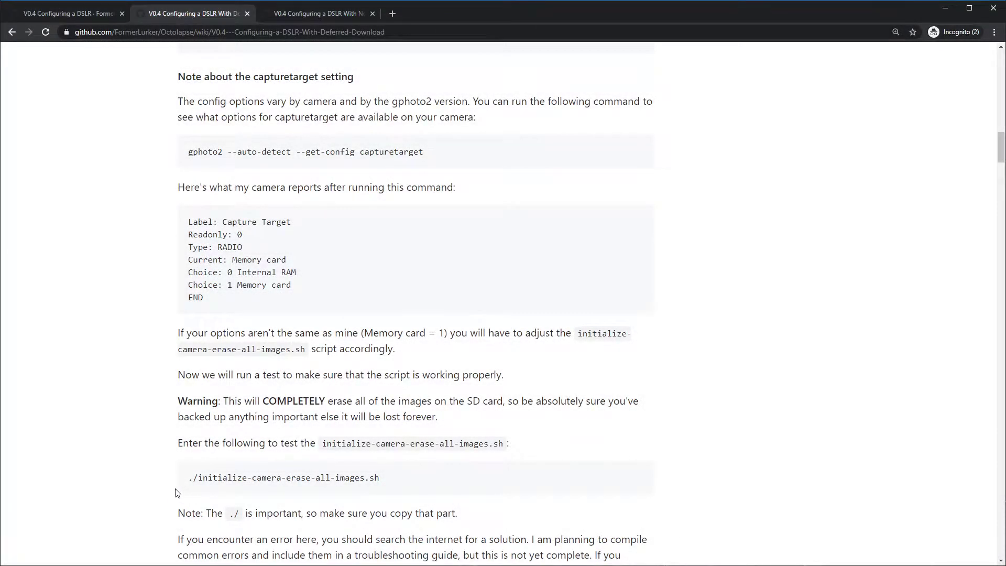
Test the camera initialization script by copying ./initialize-camera-erase-all-images.sh from the guide and running it in the PuTTY terminal
left_click_drag(188, 480, 196, 481)
left_click(197, 482)
mouse_move(197, 480)
left_mouse_down()
mouse_move(401, 490)
mouse_move(398, 481)
mouse_move(177, 488)
left_mouse_up()
right_click(213, 479)
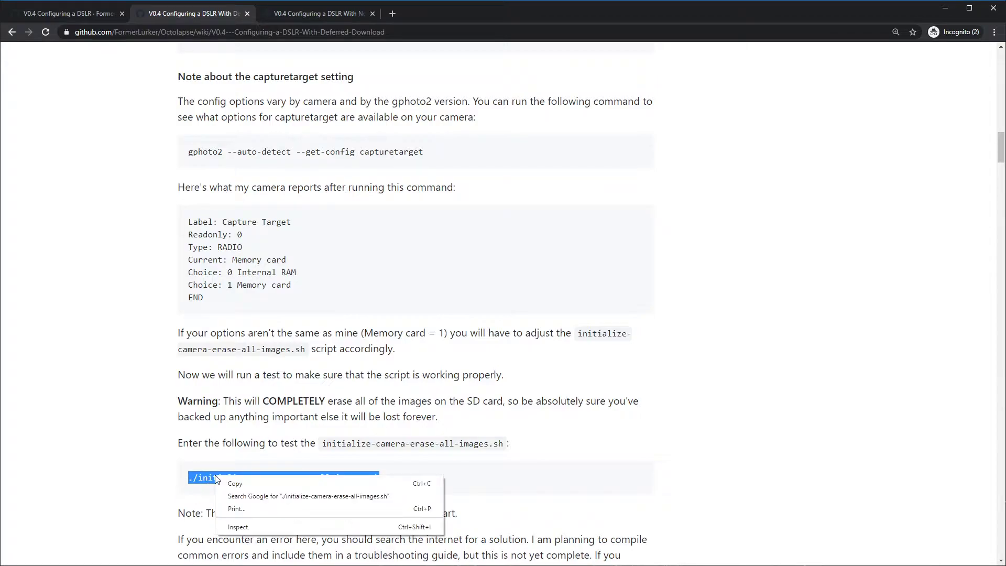
left_click(229, 483)
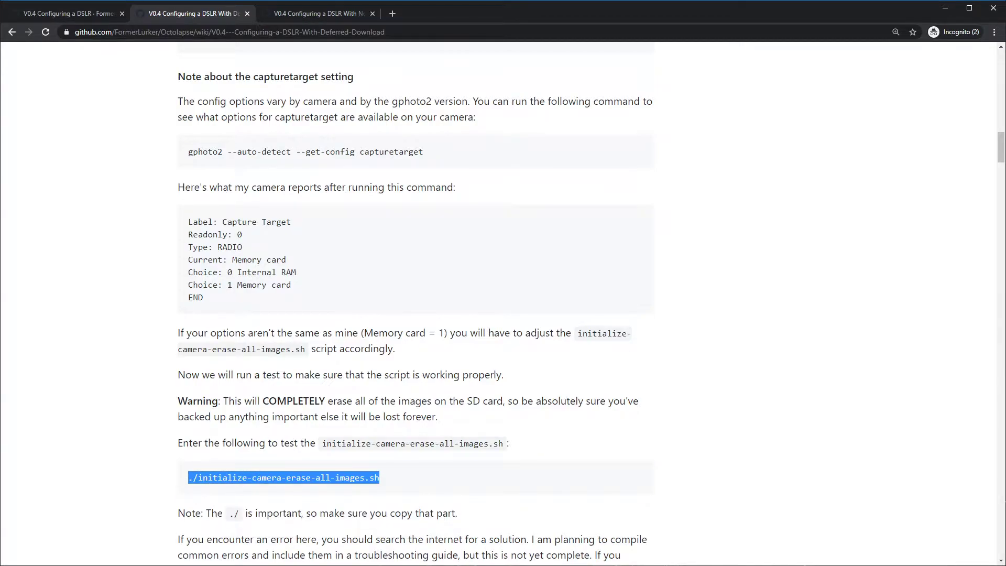
key("alt+Tab")
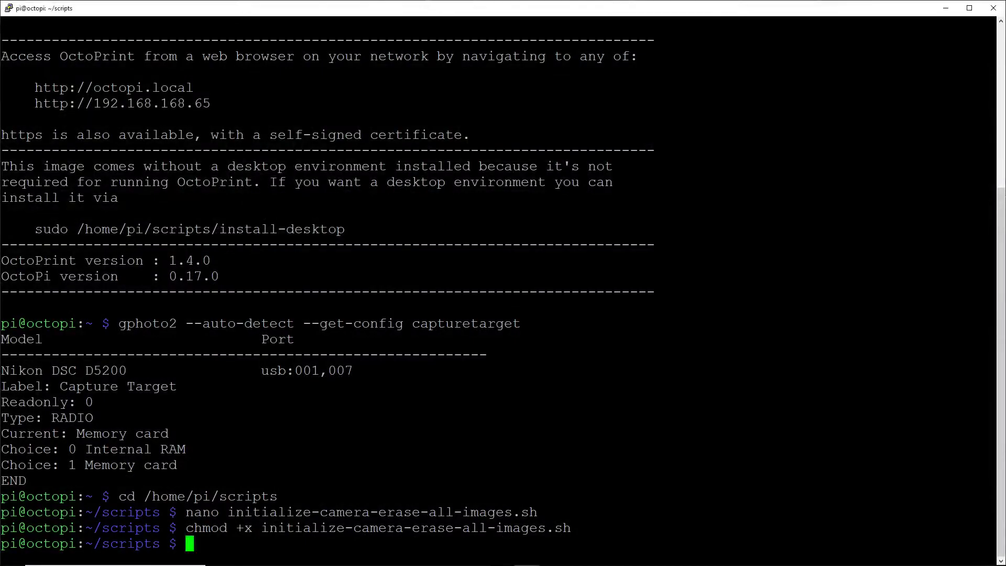
key("shift+Insert")
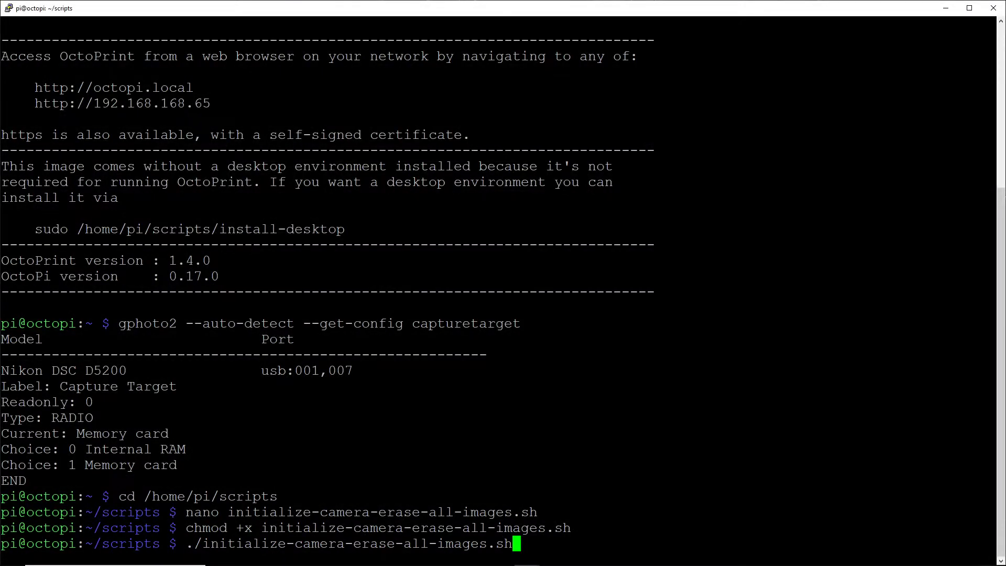
key("Return")
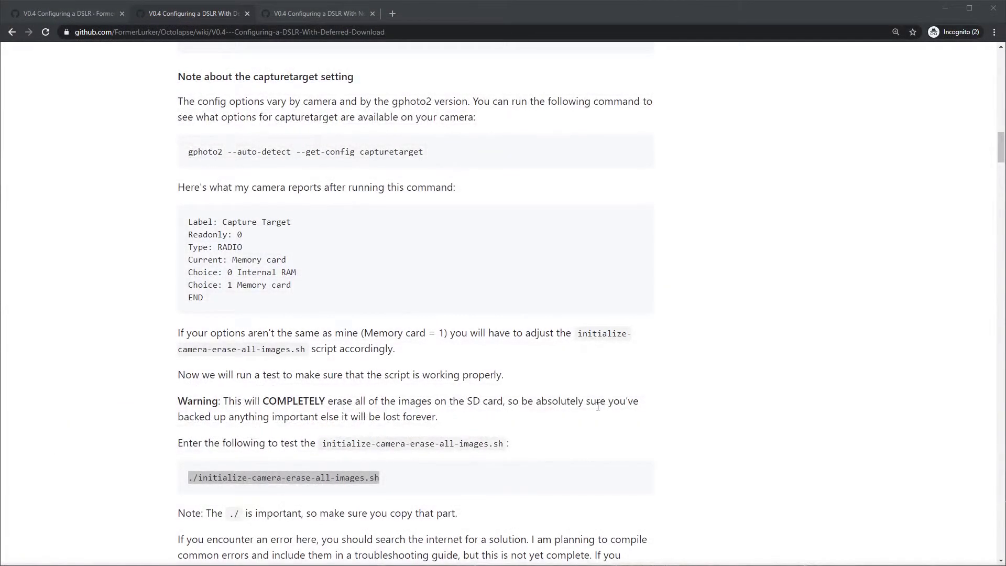
Copy nano trigger-snapshot.sh from Step 2 of the guide and run it in the PuTTY terminal to create the file
scroll(417, 382, "down", 6)
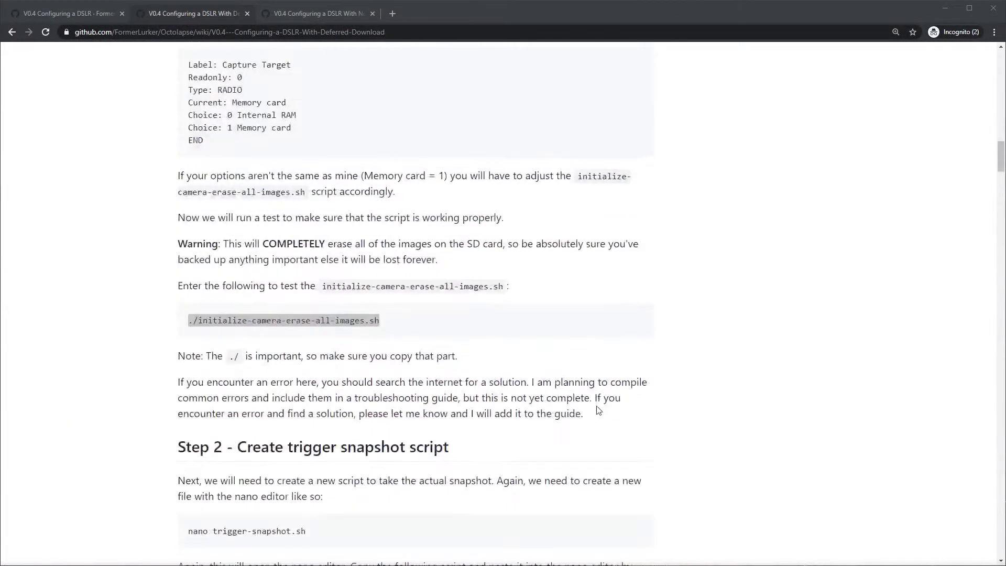
left_click_drag(287, 290, 405, 296)
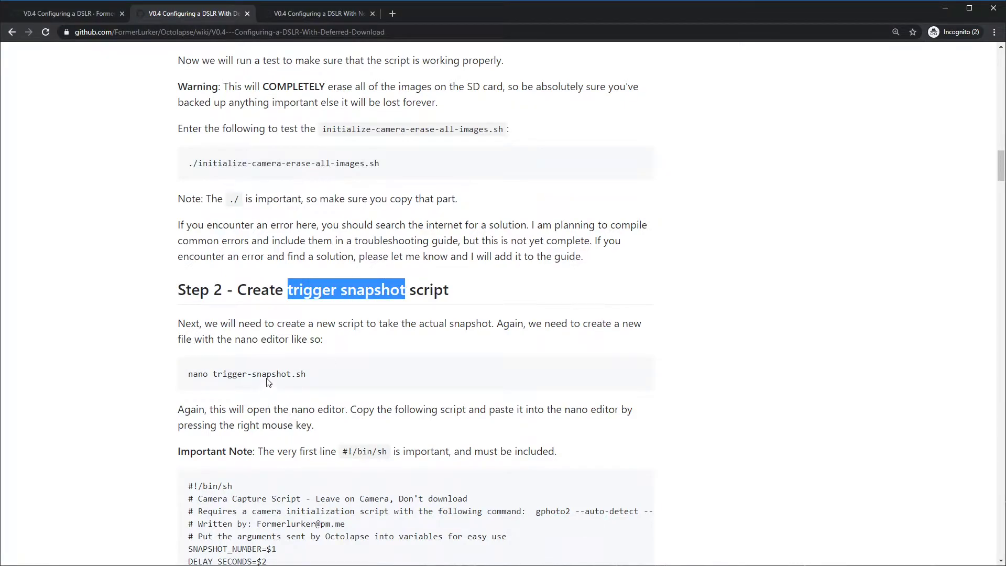
left_click_drag(308, 376, 190, 375)
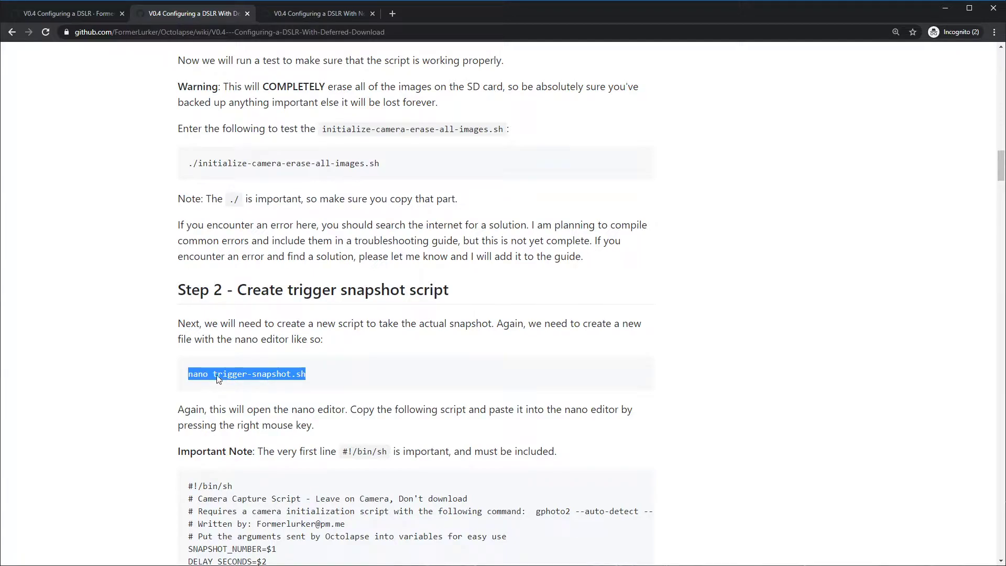
right_click(263, 377)
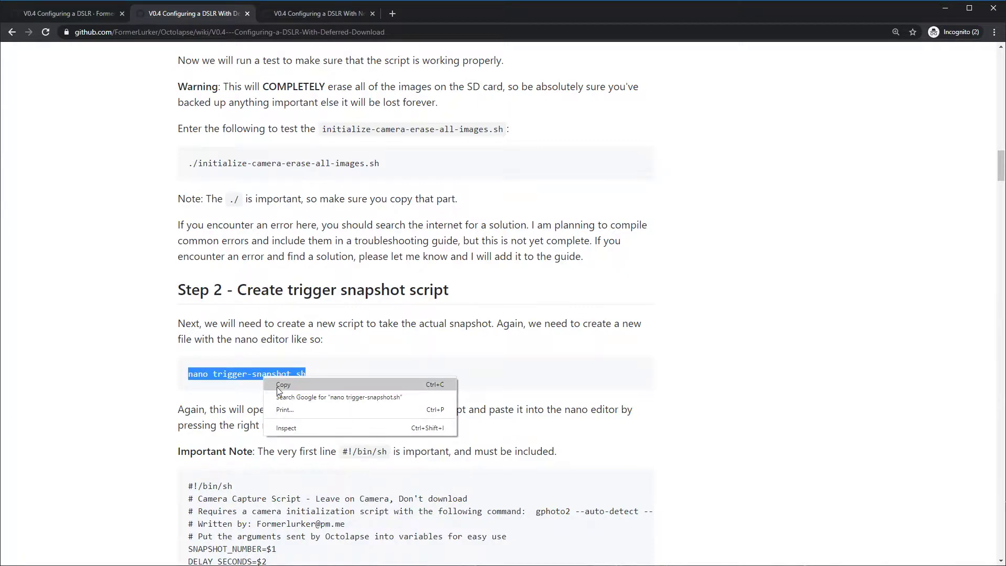
left_click(282, 384)
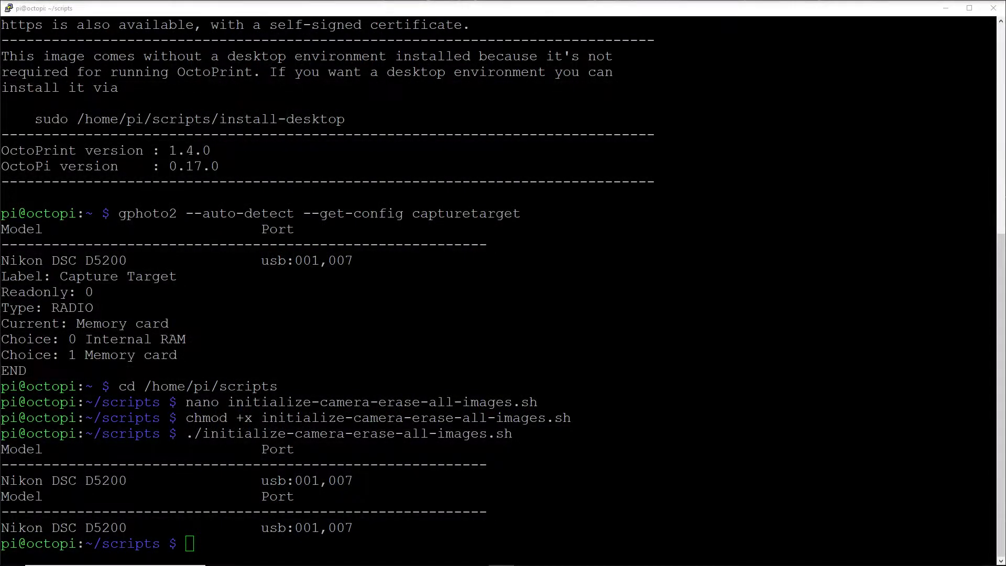
key("shift+Insert")
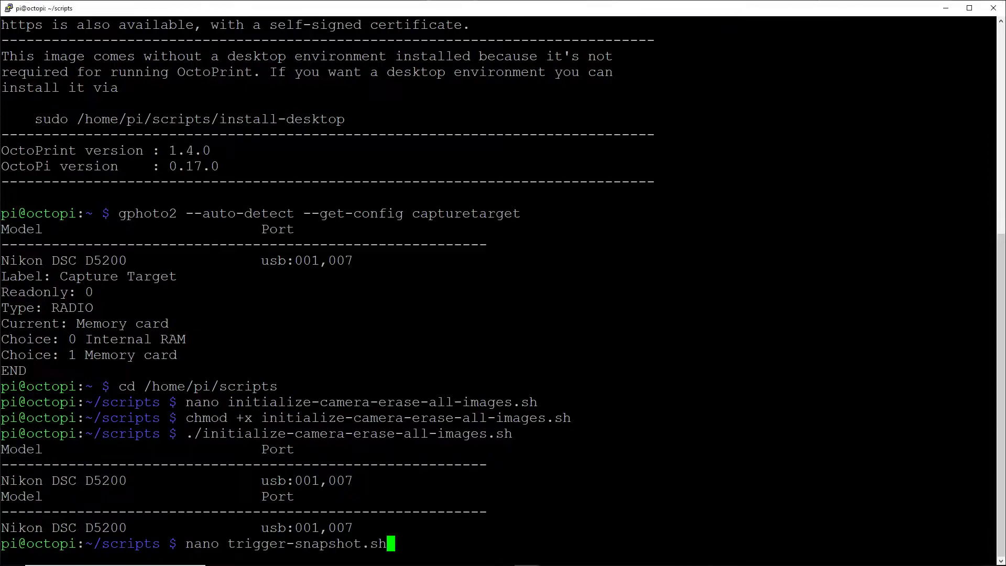
key("Return")
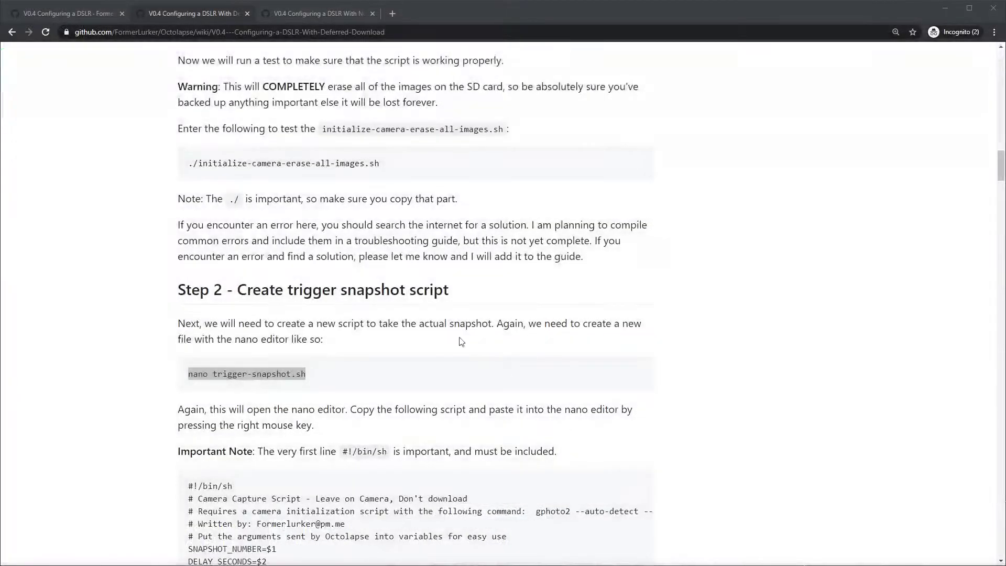
Copy the complete camera capture script, from #!/bin/sh through the gphoto2 --trigger-capture line, from the guide into the empty nano file
scroll(272, 283, "down", 7)
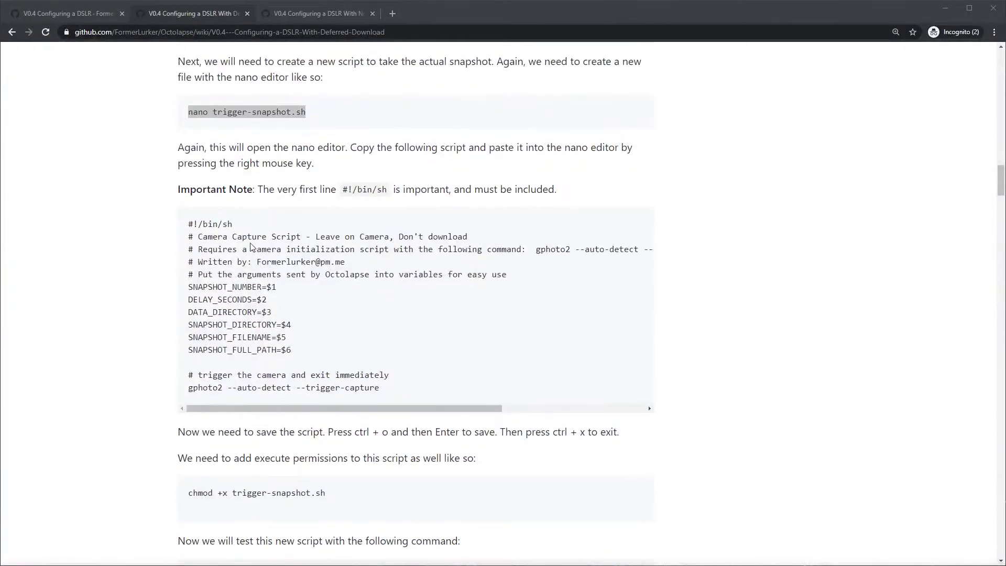
left_click_drag(187, 225, 390, 387)
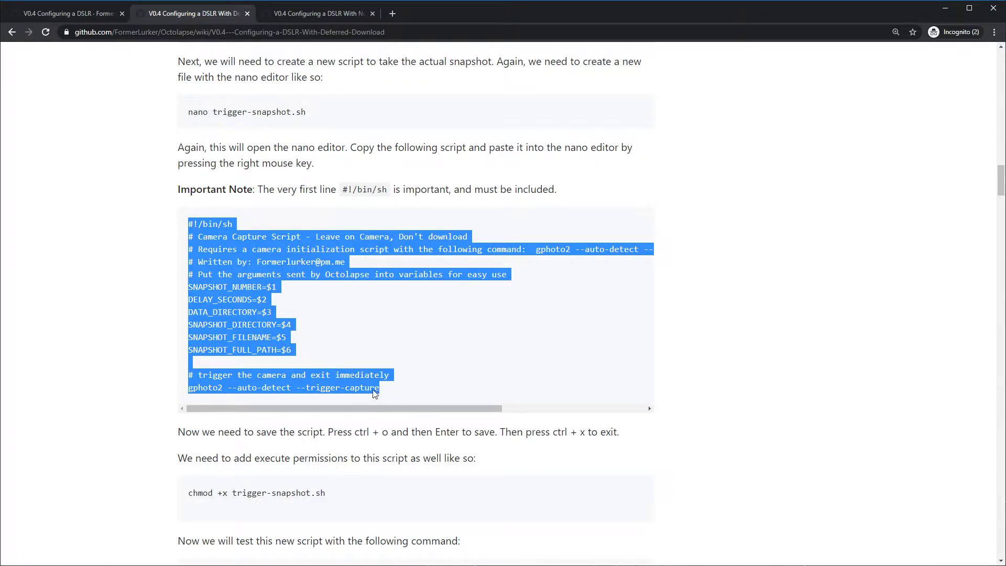
right_click(280, 257)
left_click(336, 265)
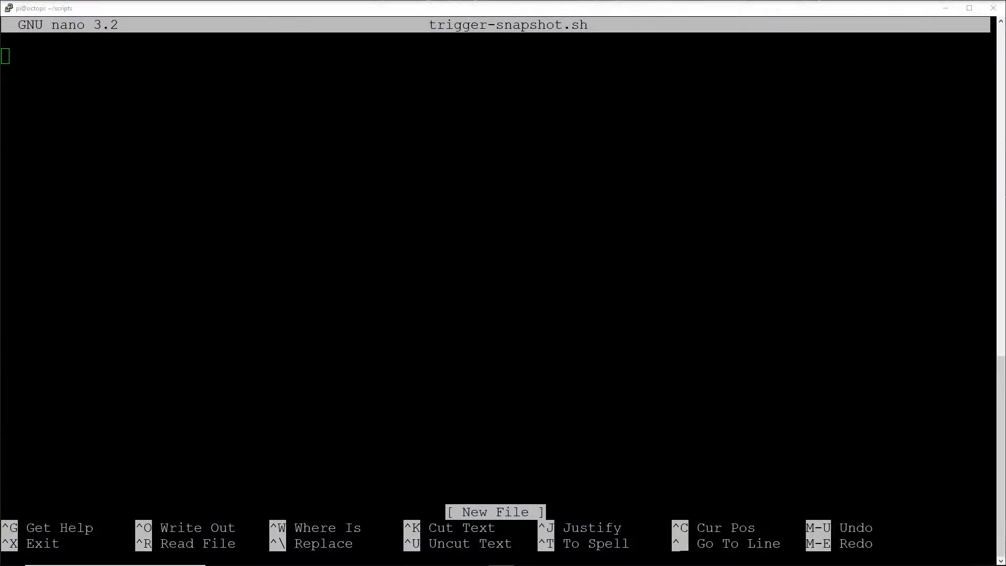
key("shift+Insert")
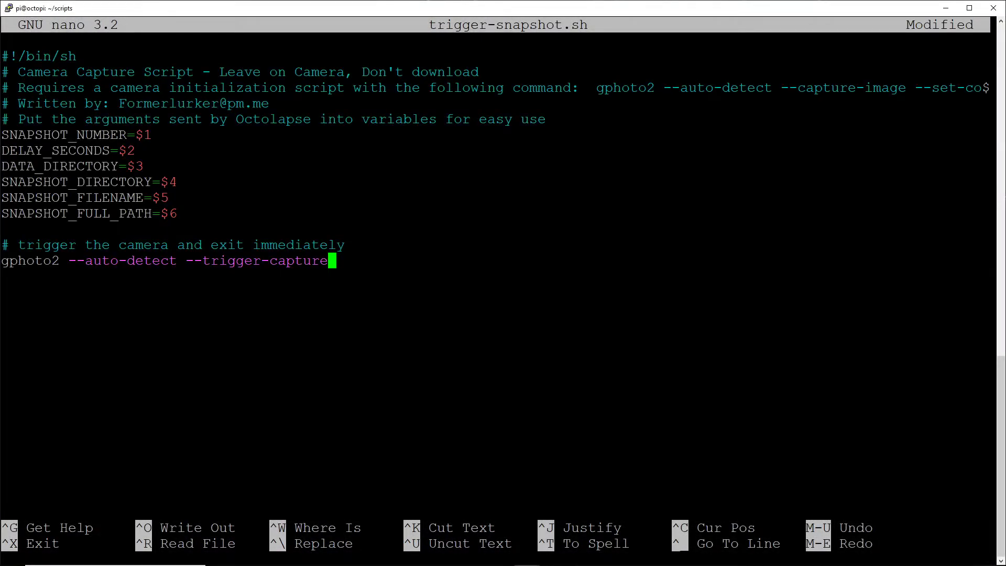
Save the script as trigger-snapshot.sh and exit nano
key("ctrl+o")
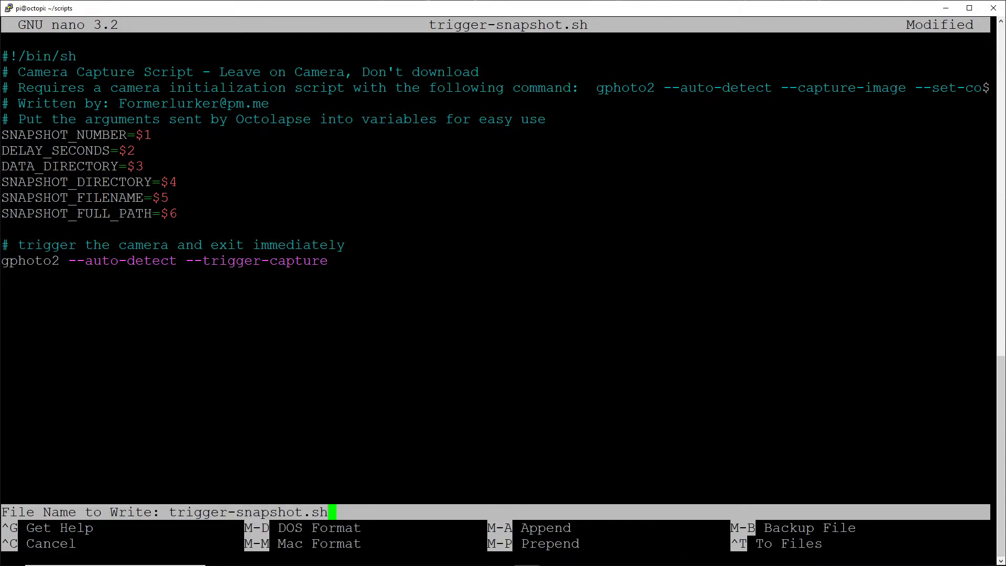
key("Return")
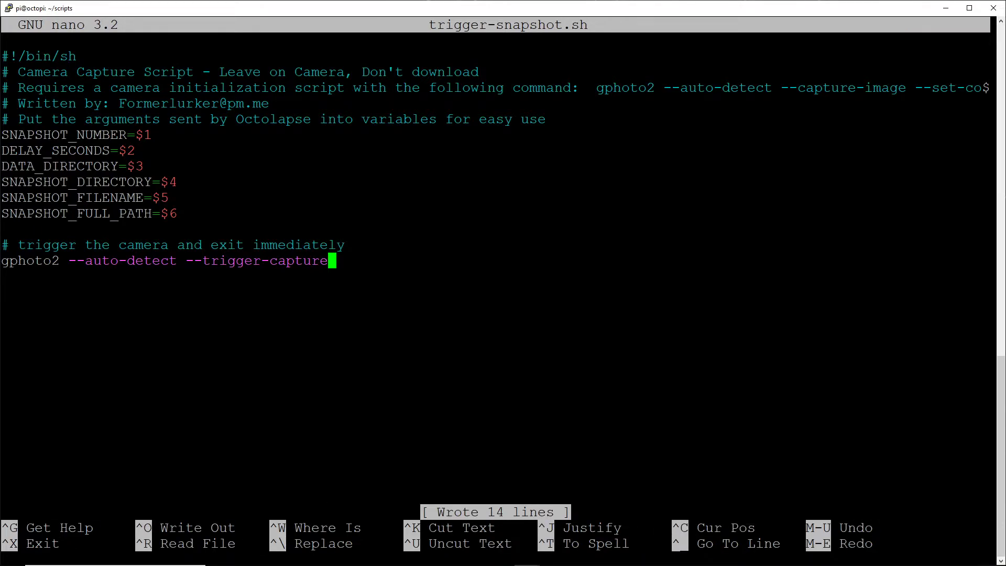
key("ctrl+x")
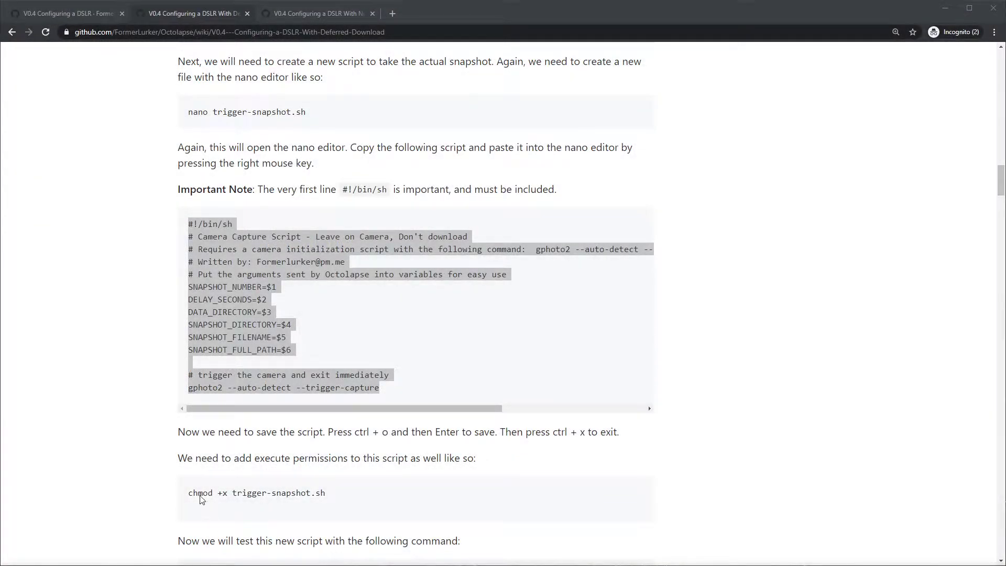
Make the snapshot script executable by copying chmod +x trigger-snapshot.sh from the guide and running it in the PuTTY terminal
left_click(202, 499)
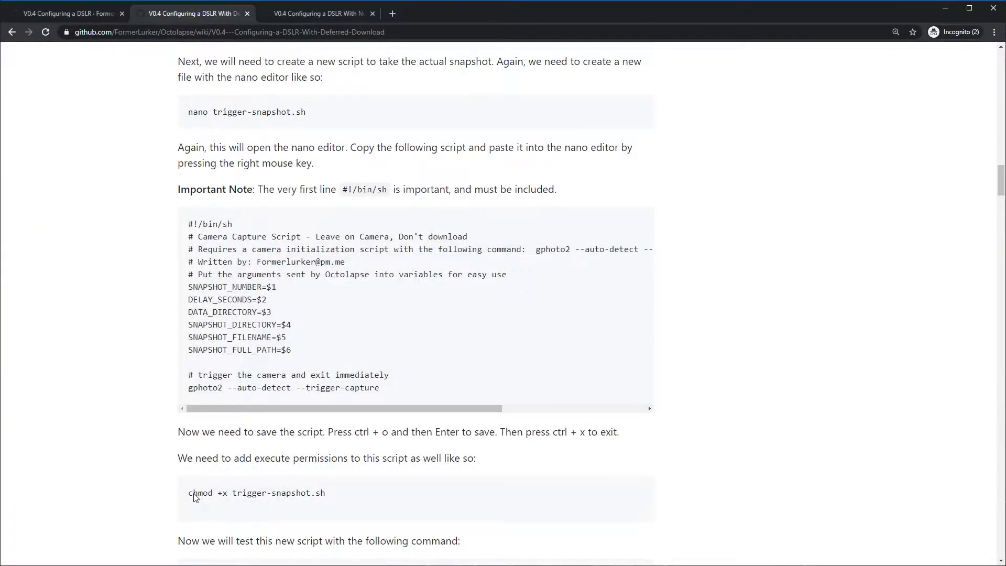
left_click_drag(188, 495, 331, 496)
right_click(332, 497)
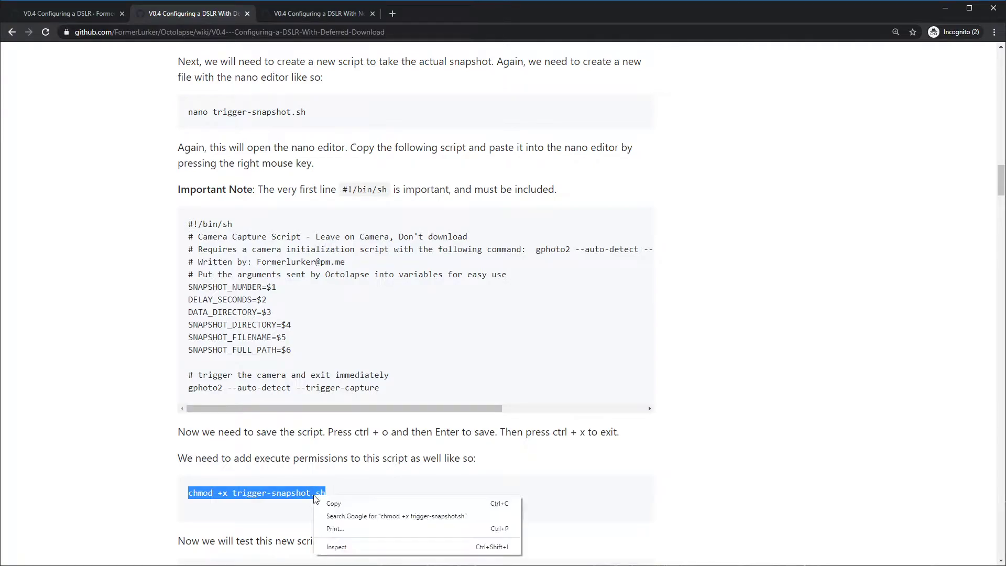
left_click(331, 507)
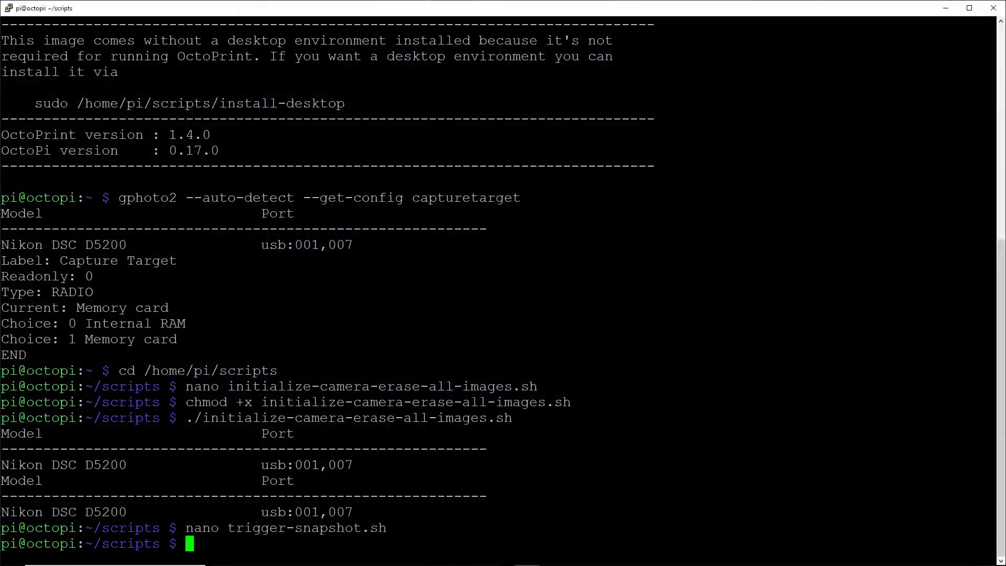
key("shift+Insert")
key("Return")
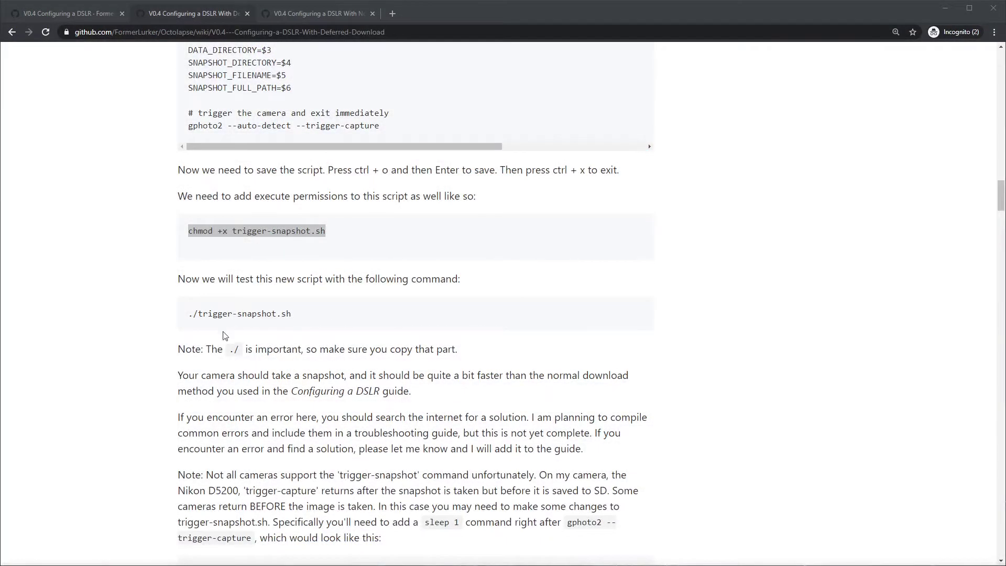
Test the snapshot script by copying ./trigger-snapshot.sh from the guide and running it in the PuTTY terminal
left_click(211, 329)
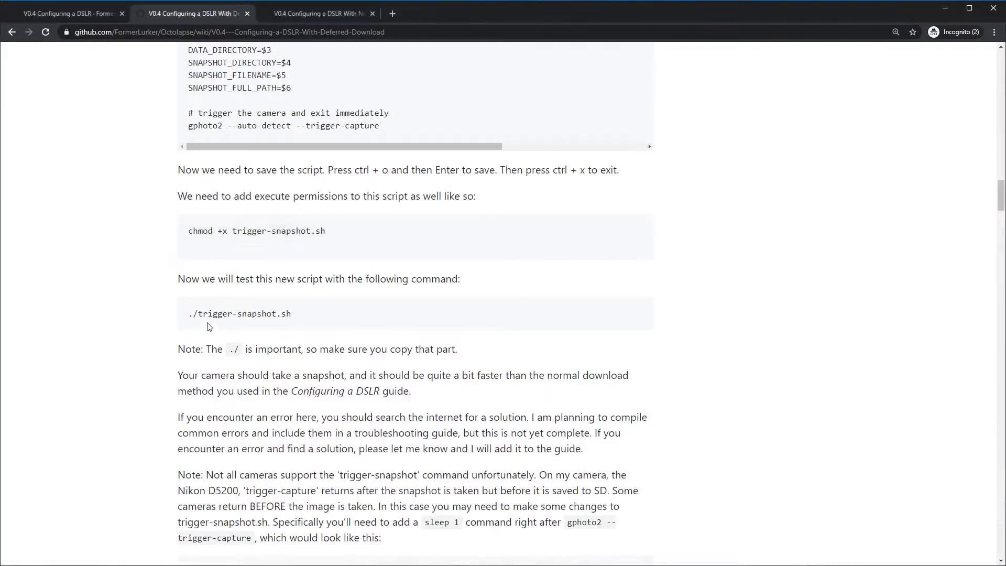
left_click_drag(188, 316, 201, 319)
left_click_drag(201, 319, 294, 321)
right_click(252, 317)
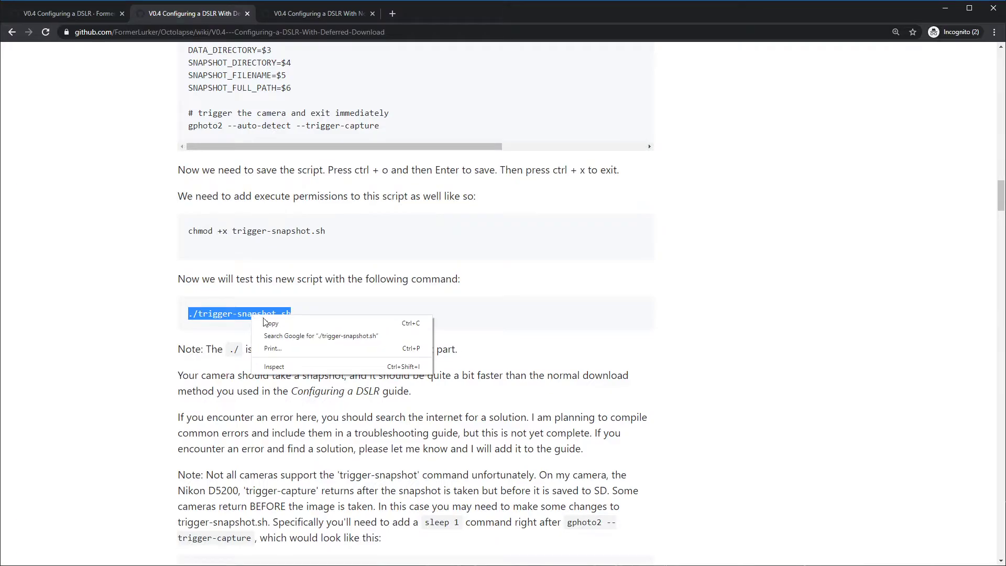
left_click(314, 322)
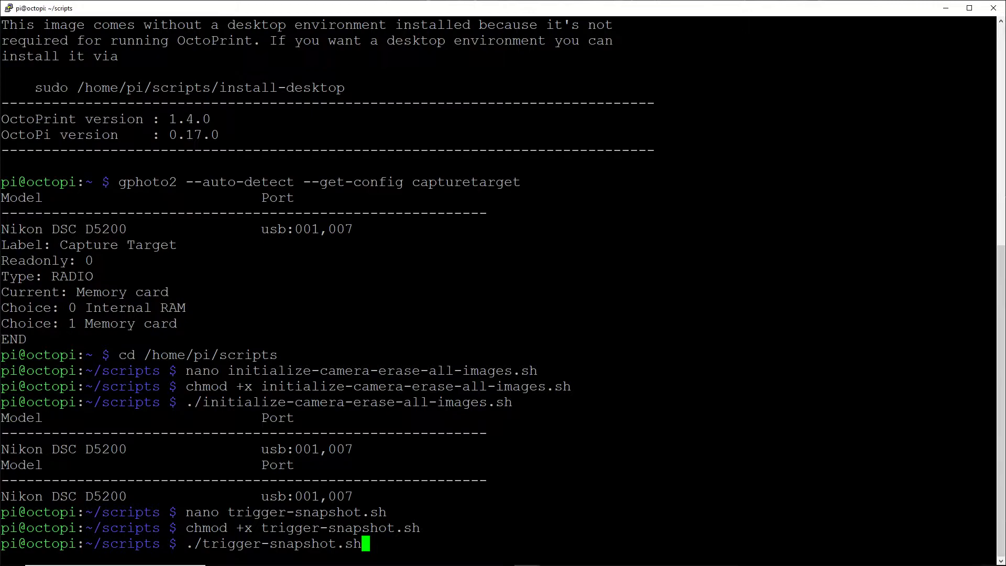
key("Return")
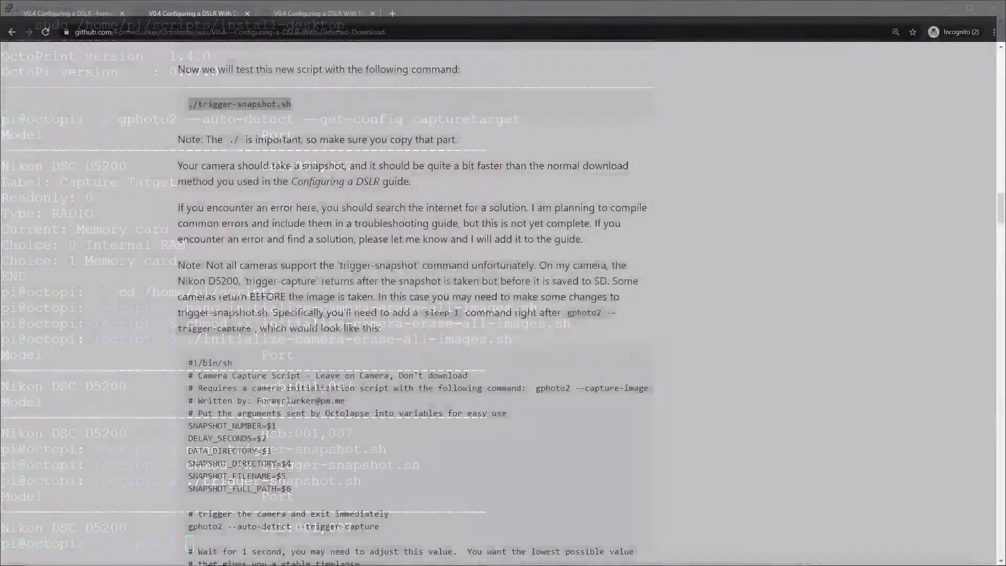
Review the guide's test command and its alternative trigger-snapshot.sh script with sleep 1 after the gphoto2 --trigger-capture line
scroll(188, 160, "up", 3)
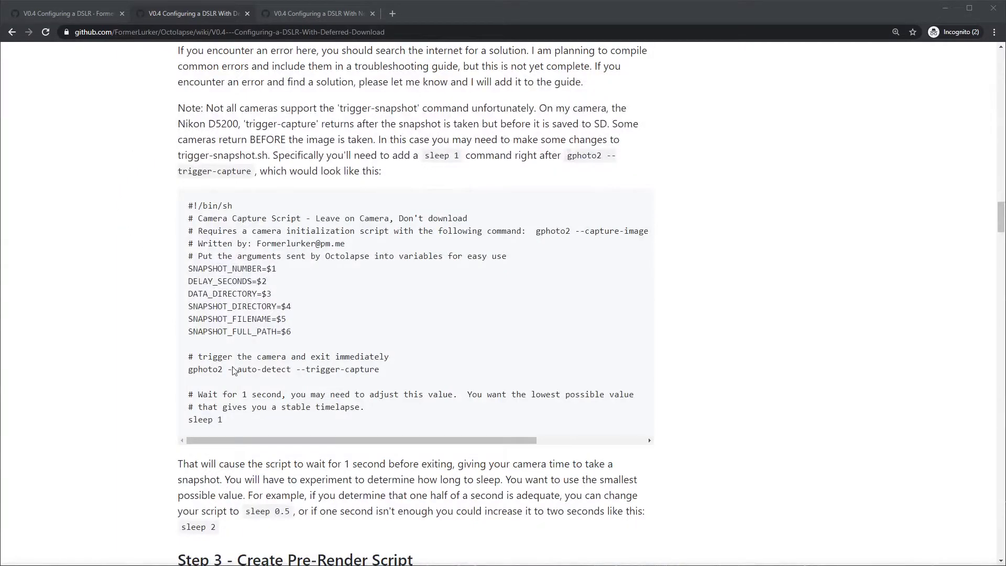
scroll(233, 370, "up", 4)
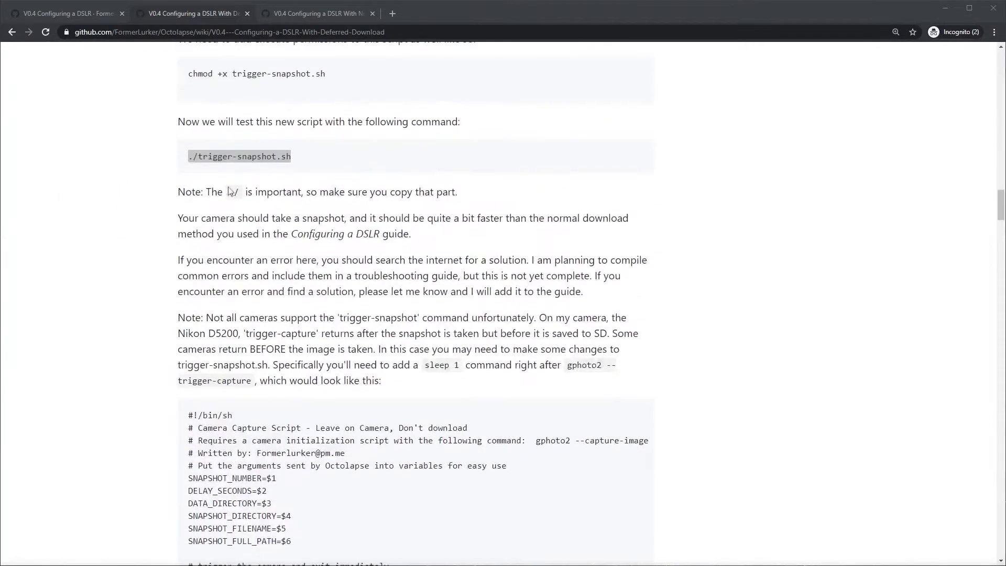
left_click(193, 158)
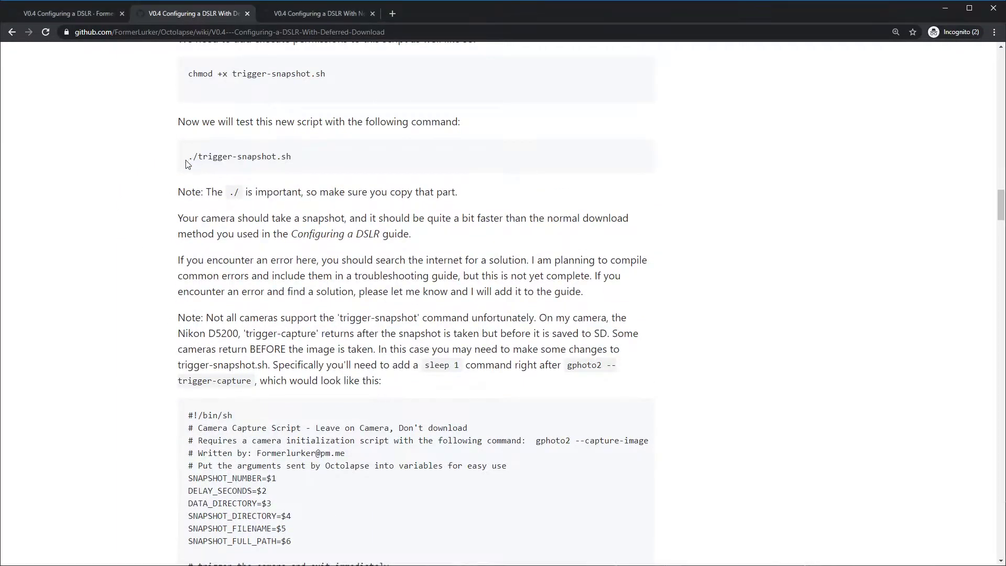
left_click_drag(189, 157, 326, 155)
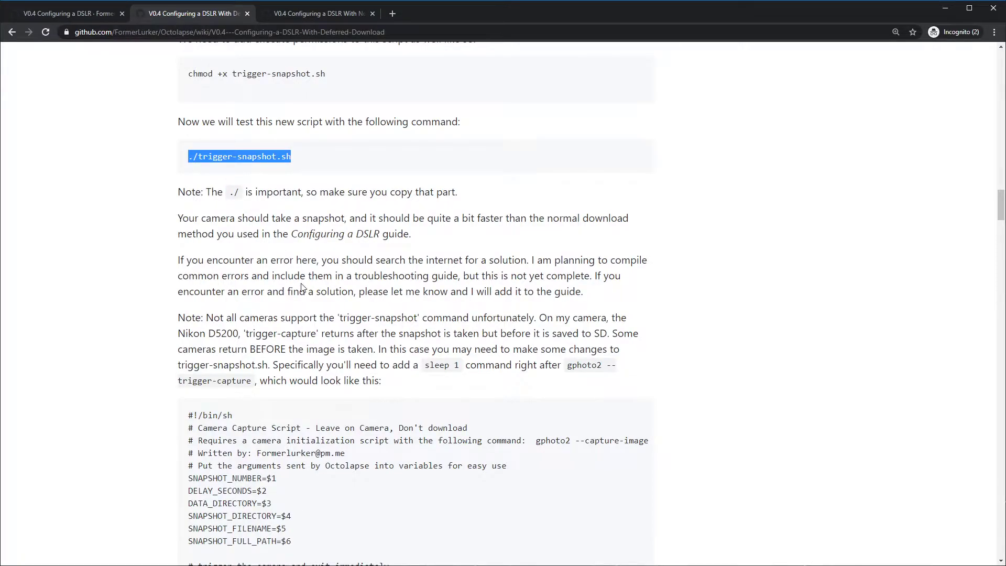
scroll(400, 404, "down", 4)
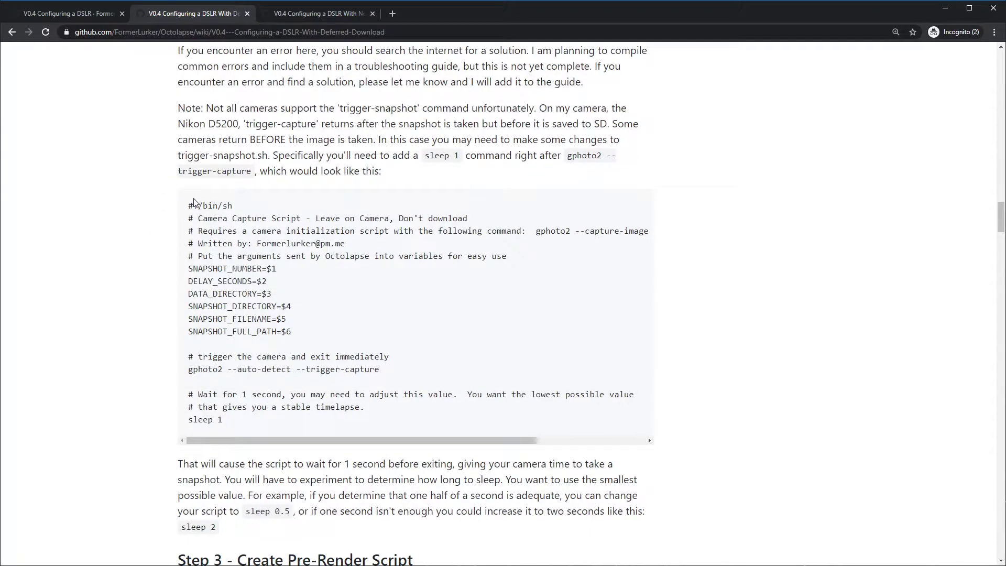
left_click_drag(188, 205, 259, 422)
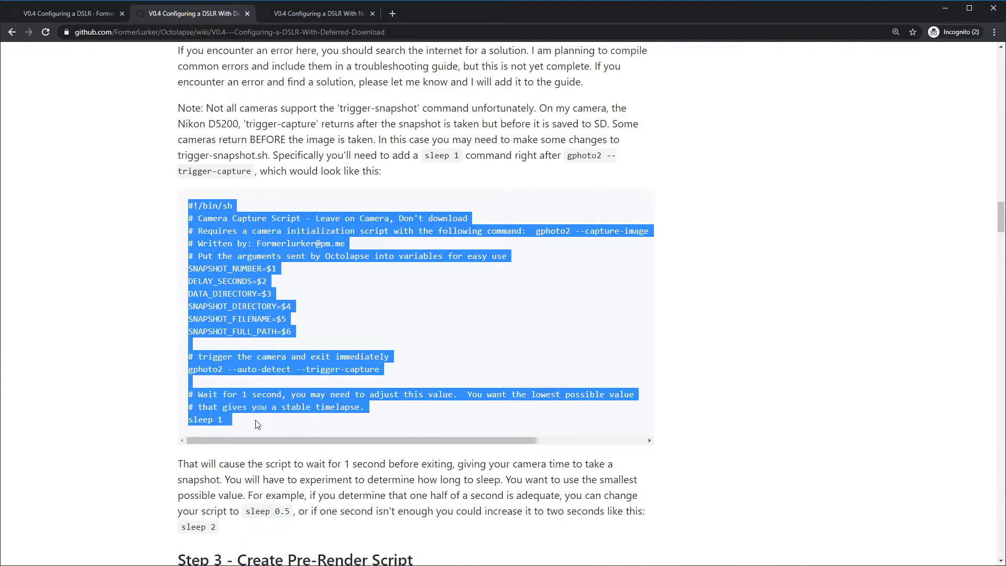
left_click(259, 425)
left_click_drag(301, 369, 187, 375)
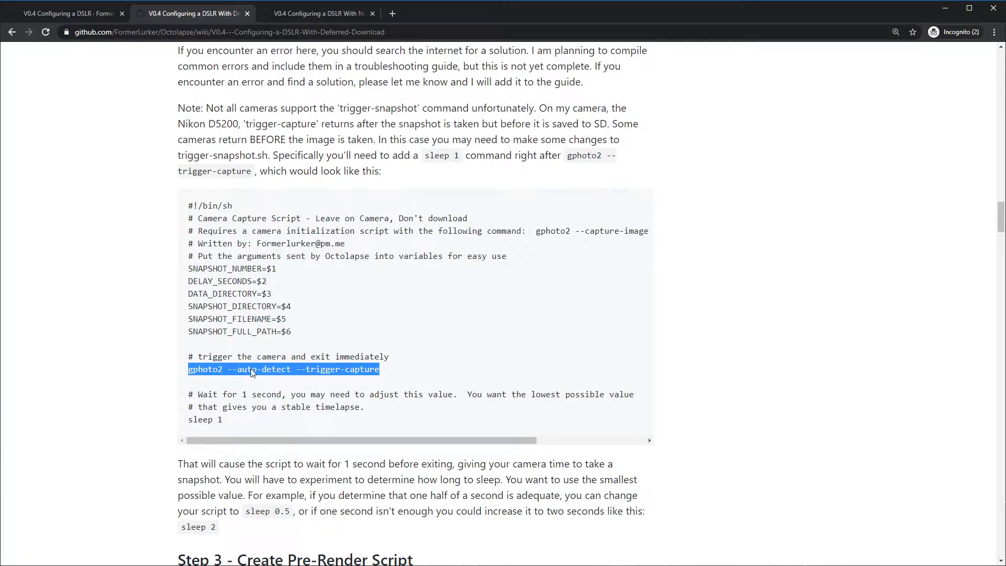
left_click_drag(235, 419, 189, 202)
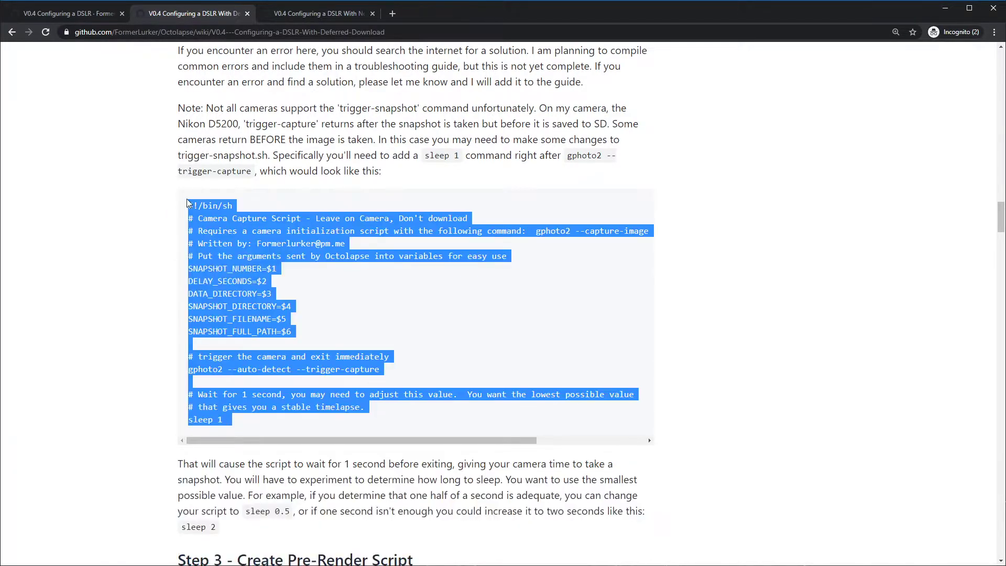
Review the sleep 1 line of the guide's alternative snapshot script and read through the Step 3 pre-render script section
left_click(260, 426)
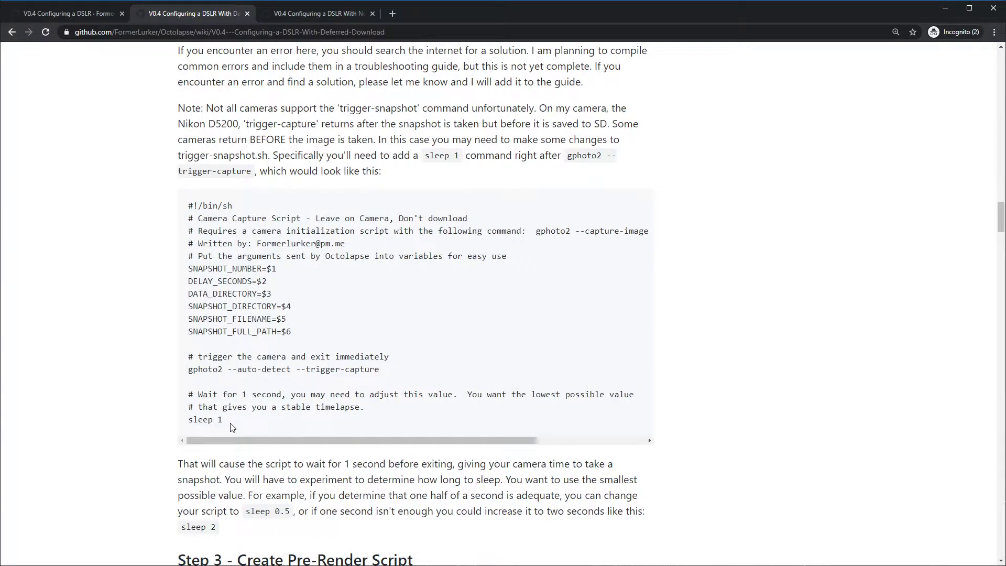
left_click_drag(232, 427, 194, 423)
left_click(223, 425)
left_click(249, 427)
scroll(764, 448, "down", 8)
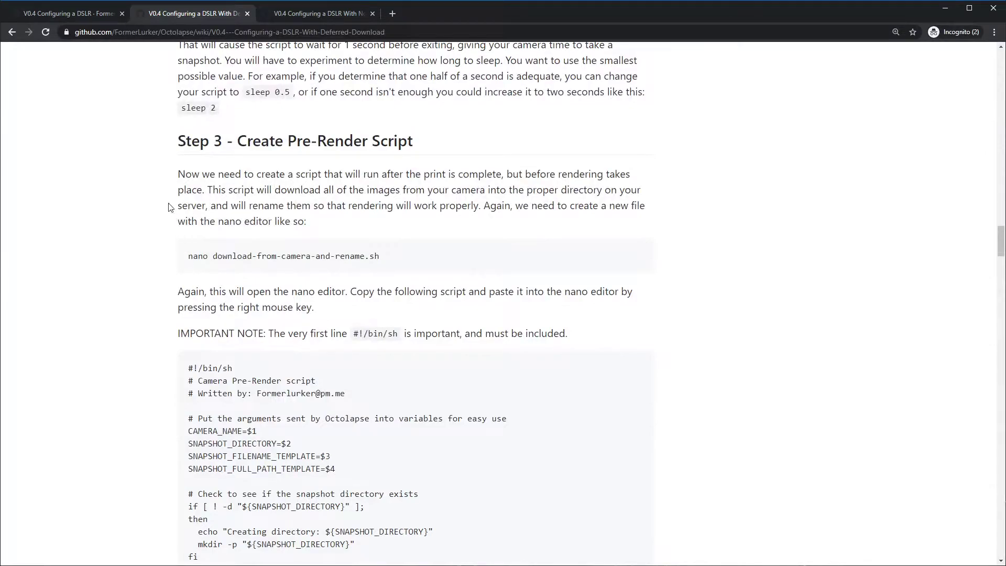
scroll(166, 141, "down", 1)
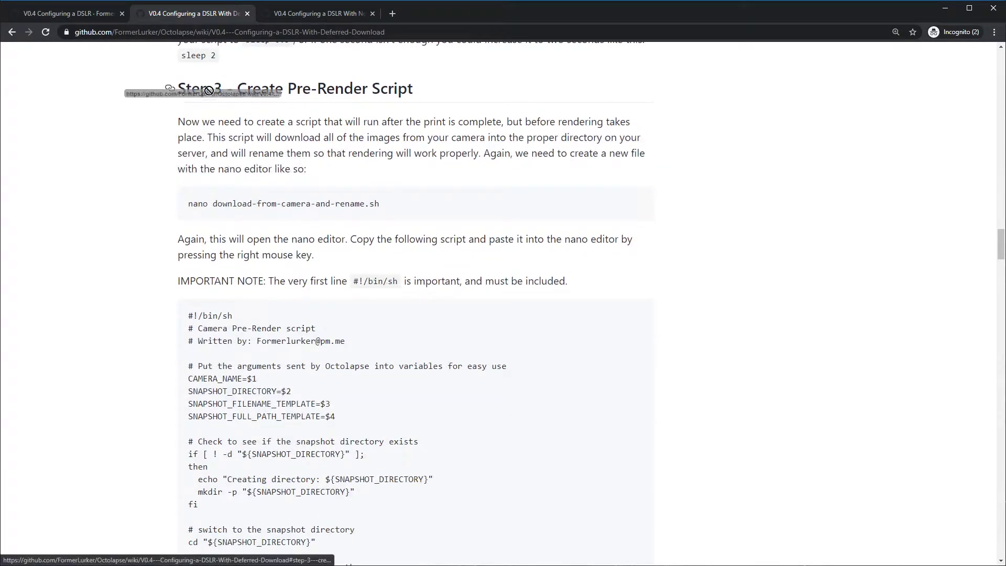
left_click_drag(418, 92, 177, 99)
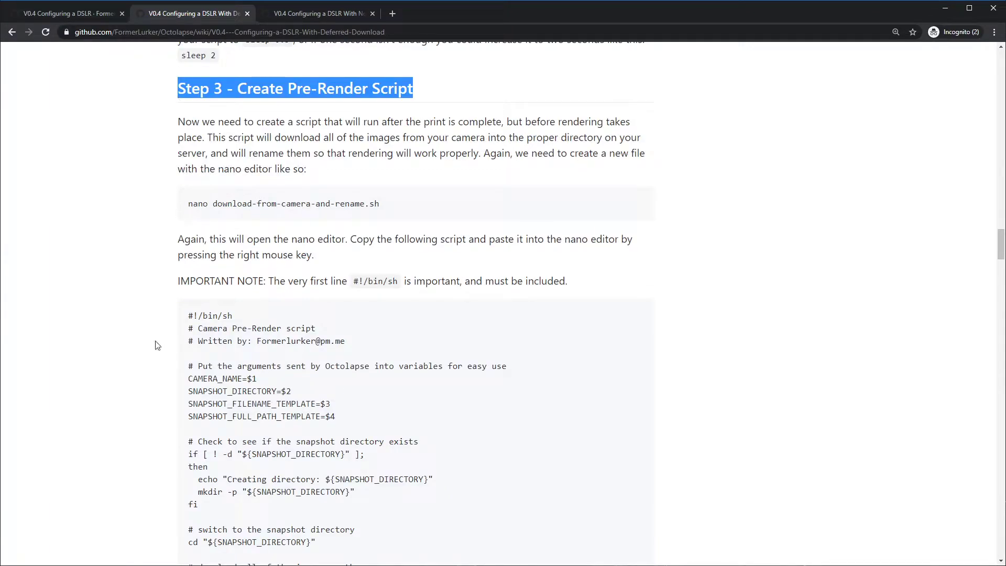
scroll(223, 411, "down", 1)
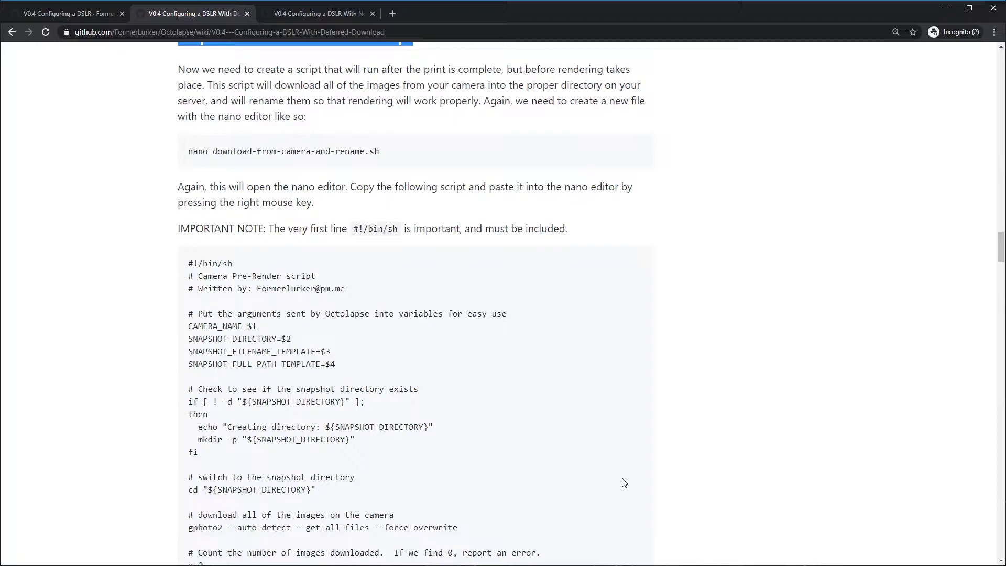
scroll(623, 481, "down", 7)
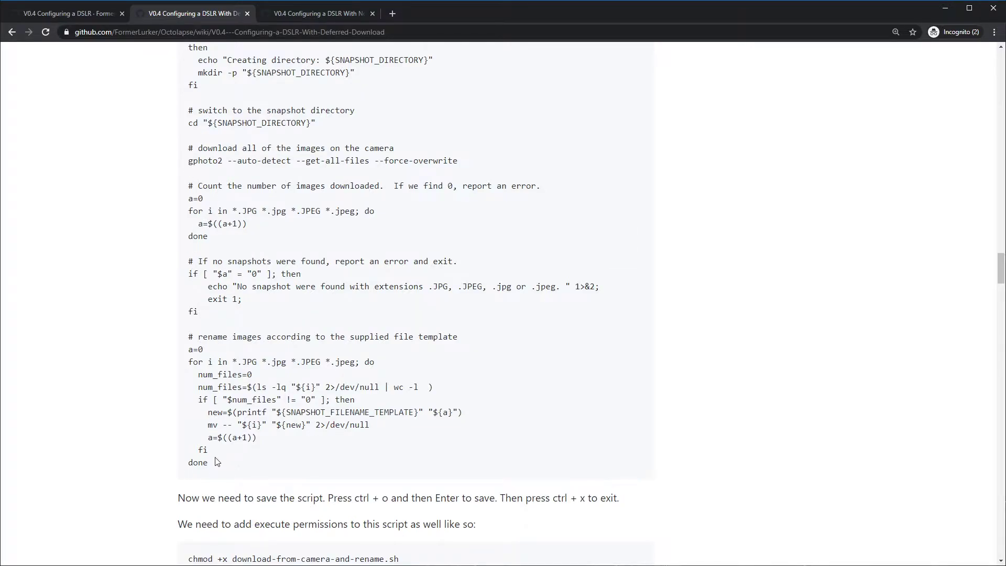
scroll(218, 466, "up", 3)
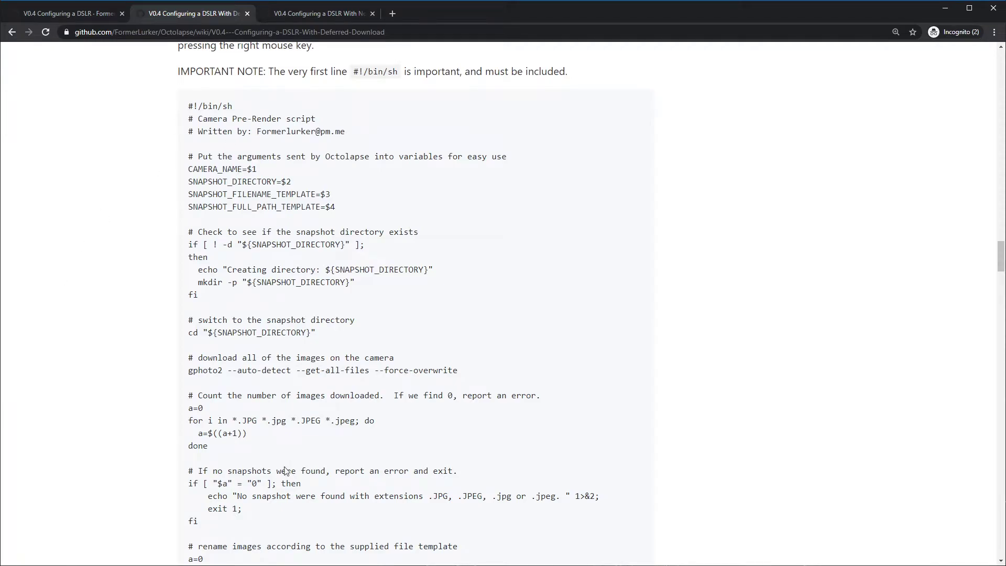
scroll(123, 425, "down", 3)
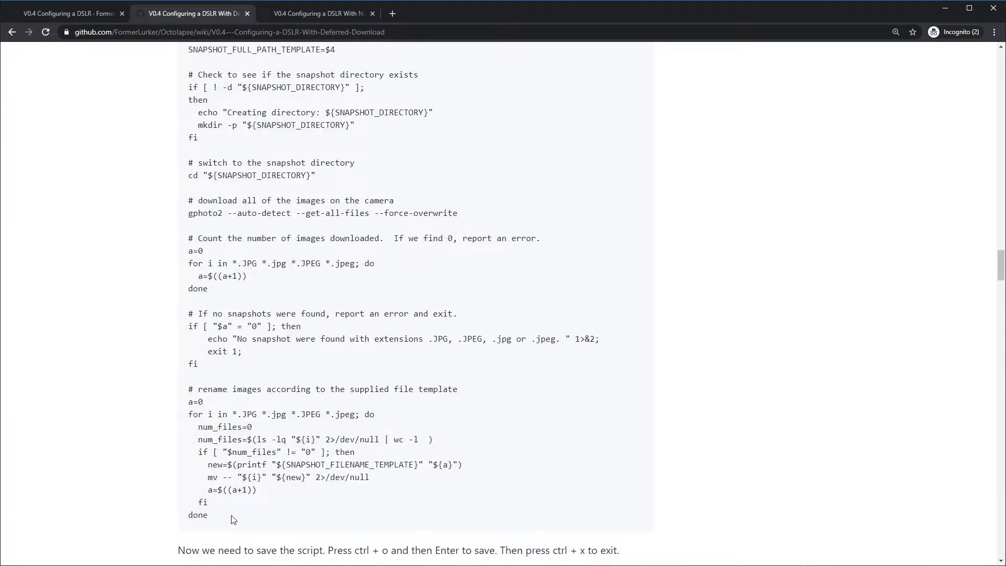
scroll(234, 519, "up", 3)
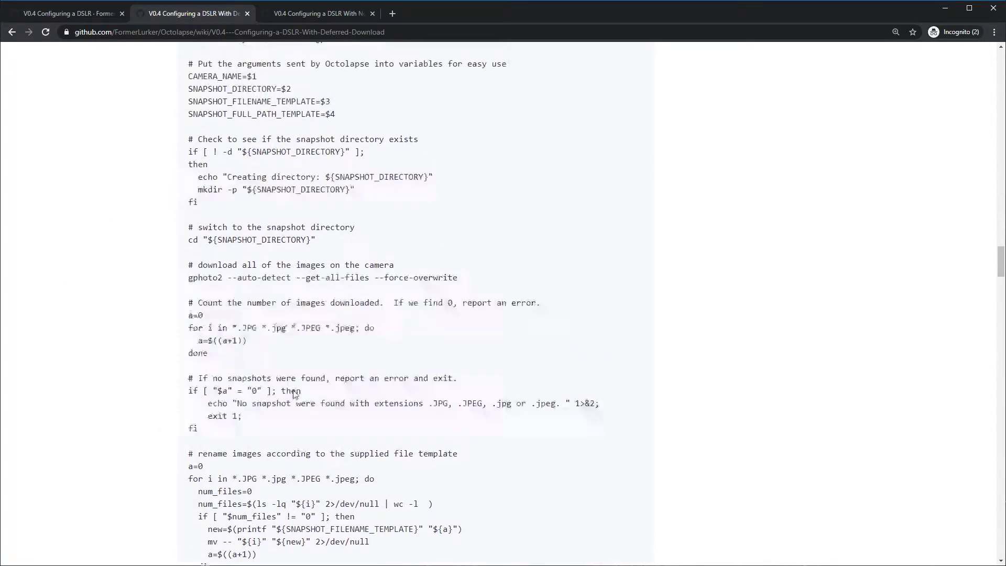
scroll(316, 236, "up", 4)
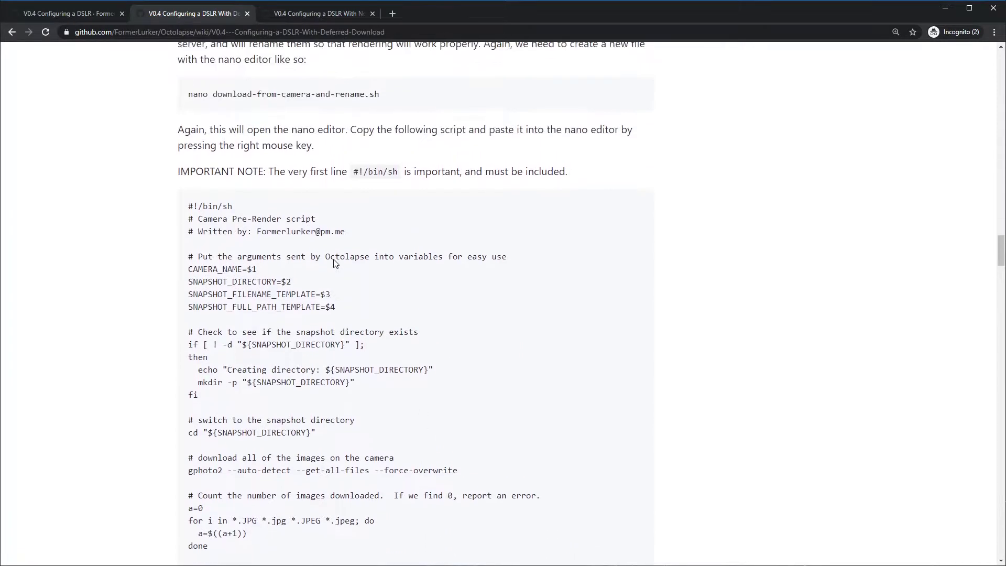
Copy nano download-from-camera-and-rename.sh from the guide and run it in the PuTTY terminal
left_click_drag(189, 204, 409, 204)
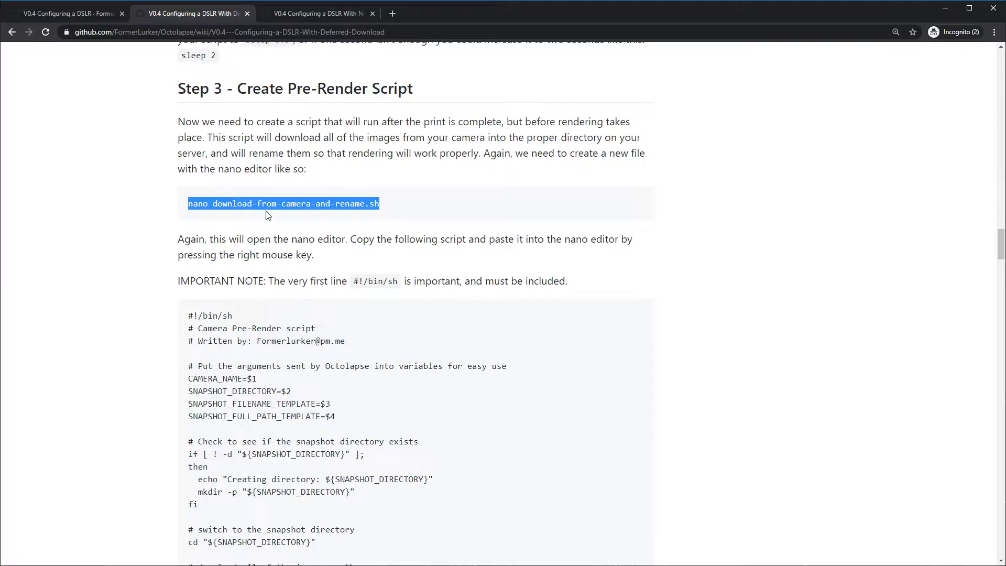
right_click(384, 205)
left_click(414, 207)
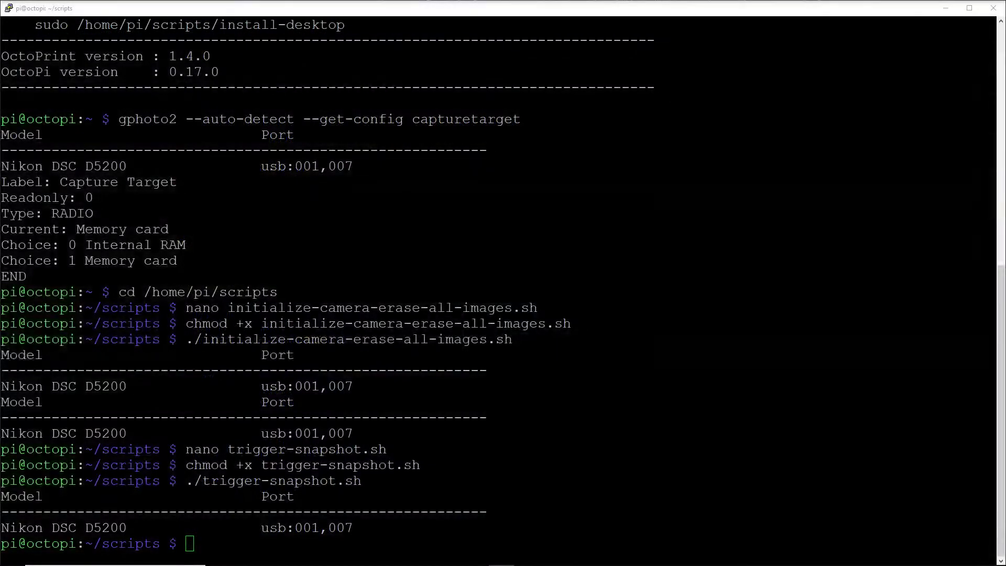
key("shift+Insert")
key("Return")
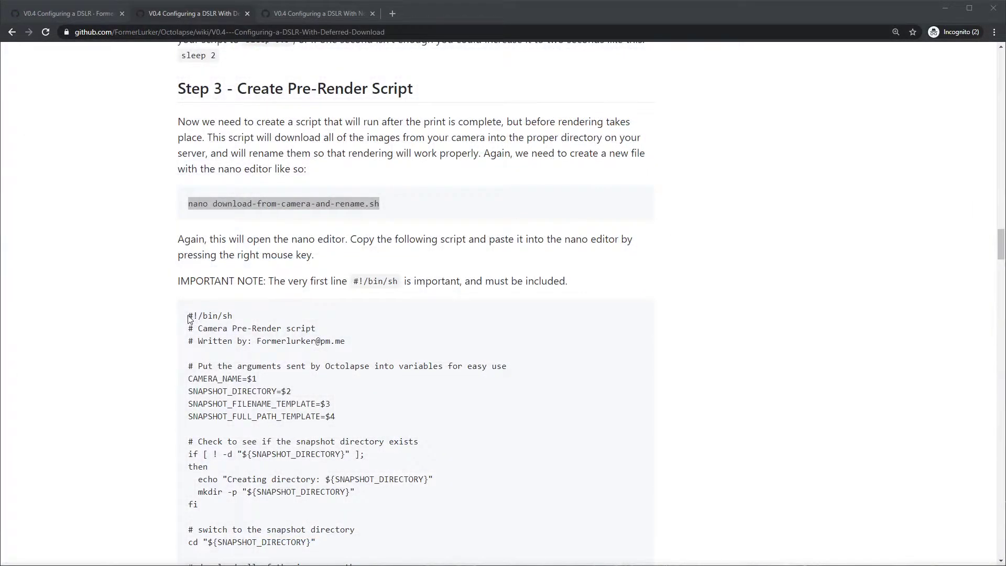
Copy the guide's entire Camera Pre-Render script, from #!/bin/sh to the final done, and paste it into the empty nano file
double_click(190, 316)
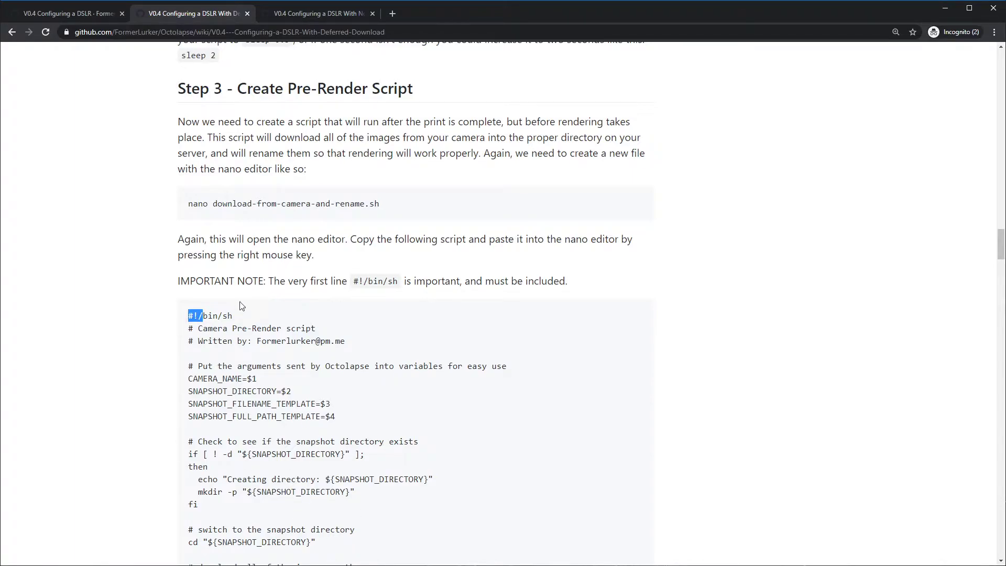
left_click(190, 319)
left_click_drag(190, 319, 233, 482)
scroll(193, 351, "up", 8)
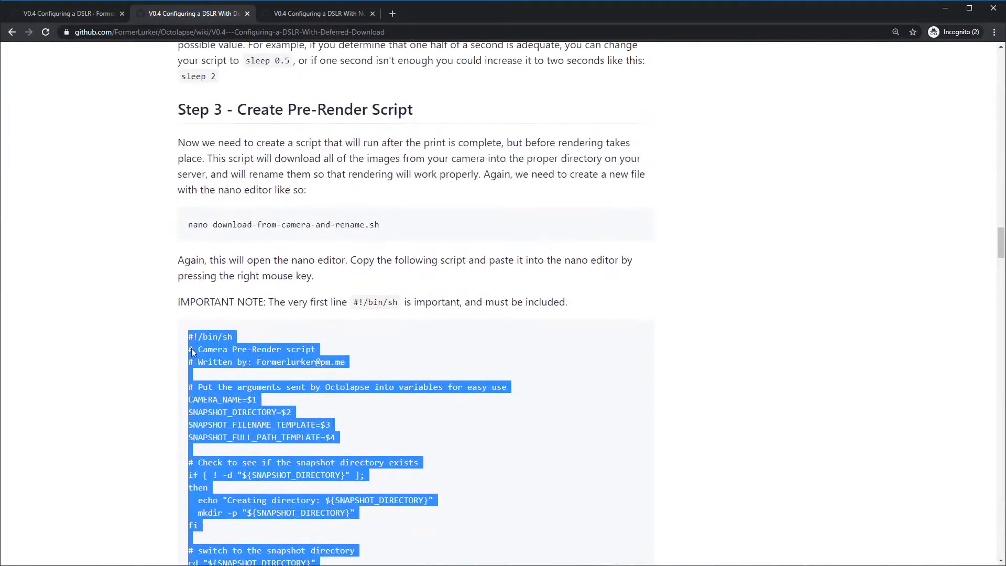
scroll(151, 403, "down", 7)
scroll(142, 411, "down", 3)
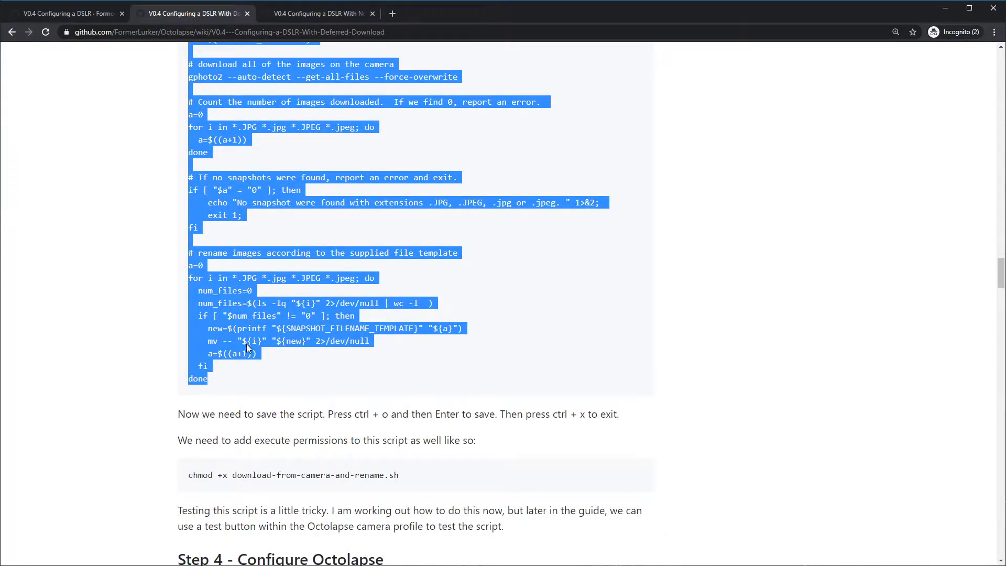
right_click(210, 346)
left_click(246, 359)
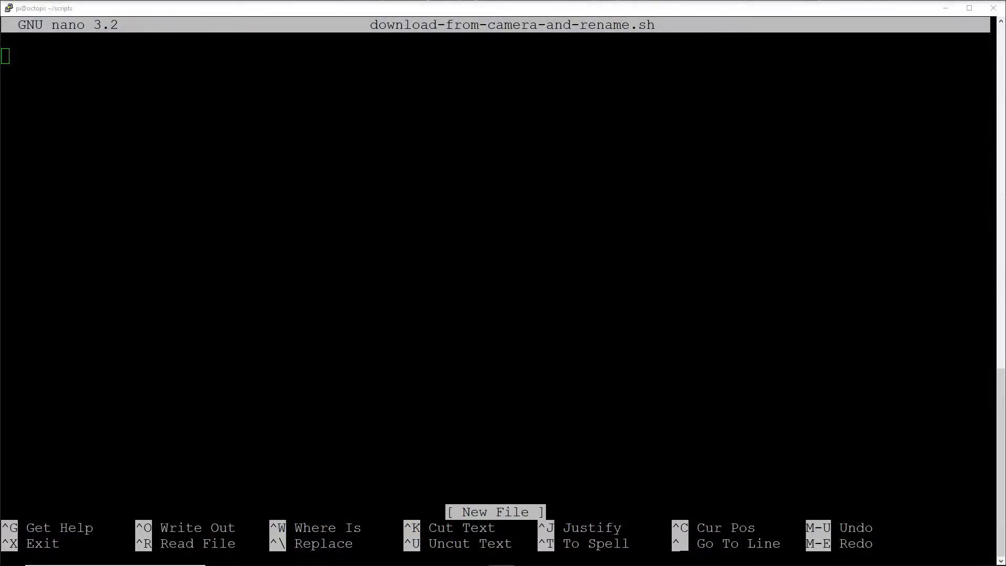
key("shift+Insert")
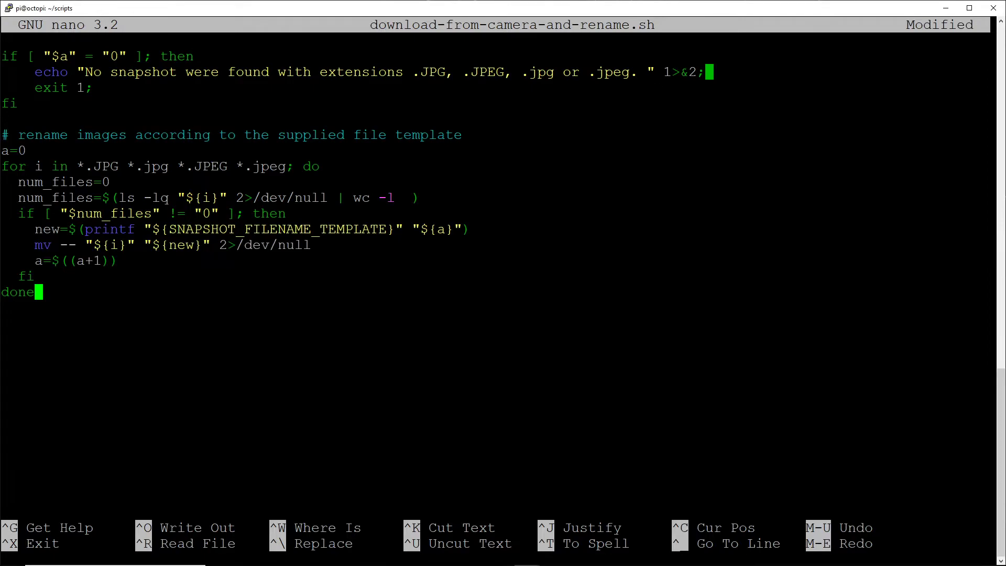
Save the script as download-from-camera-and-rename.sh and exit nano
key("ctrl+o")
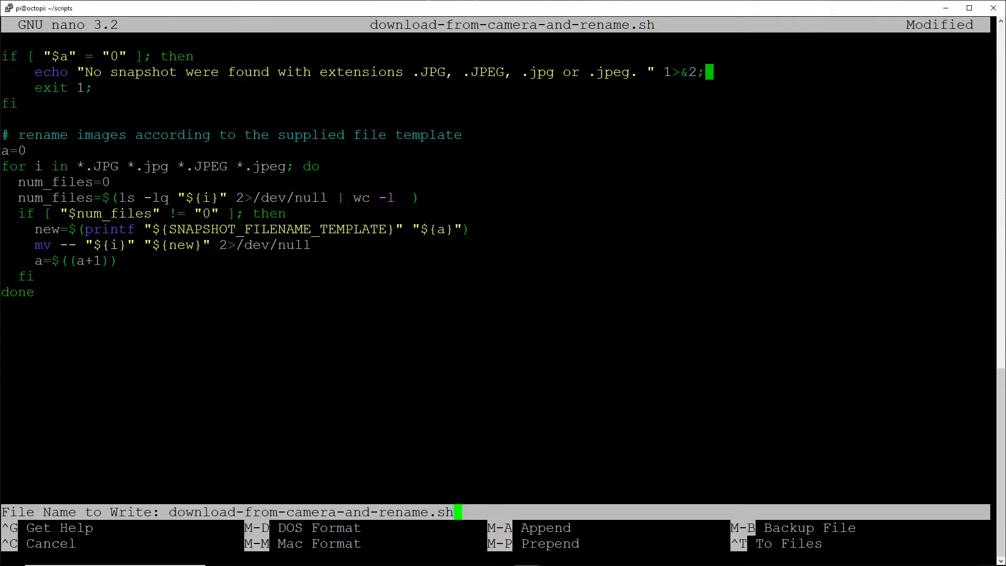
key("Return")
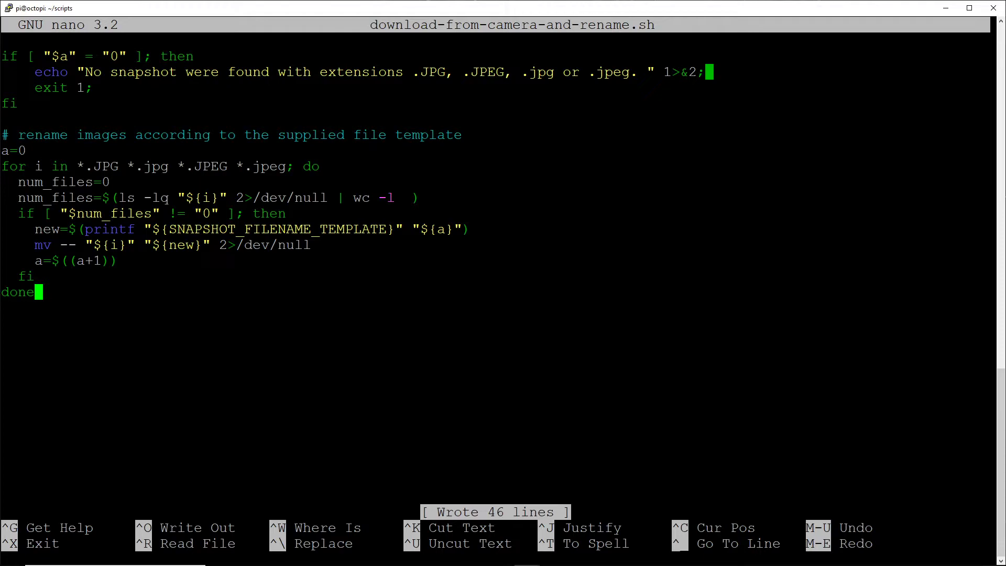
key("ctrl+x")
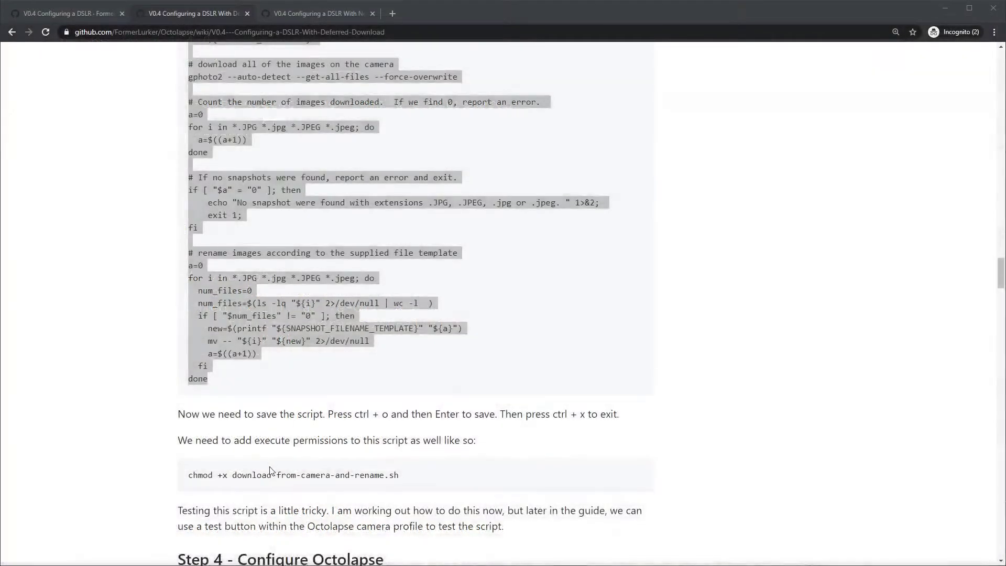
Make the pre-render script executable by copying chmod +x download-from-camera-and-rename.sh from the guide and running it in the PuTTY terminal
left_click_drag(191, 474, 343, 478)
left_click(384, 476)
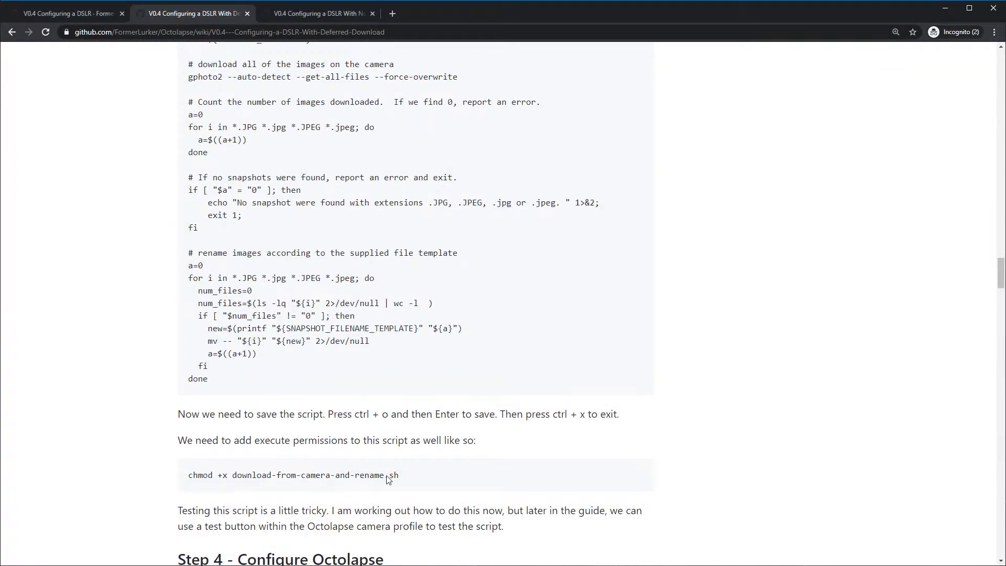
left_click_drag(404, 474, 190, 478)
right_click(198, 477)
left_click(244, 490)
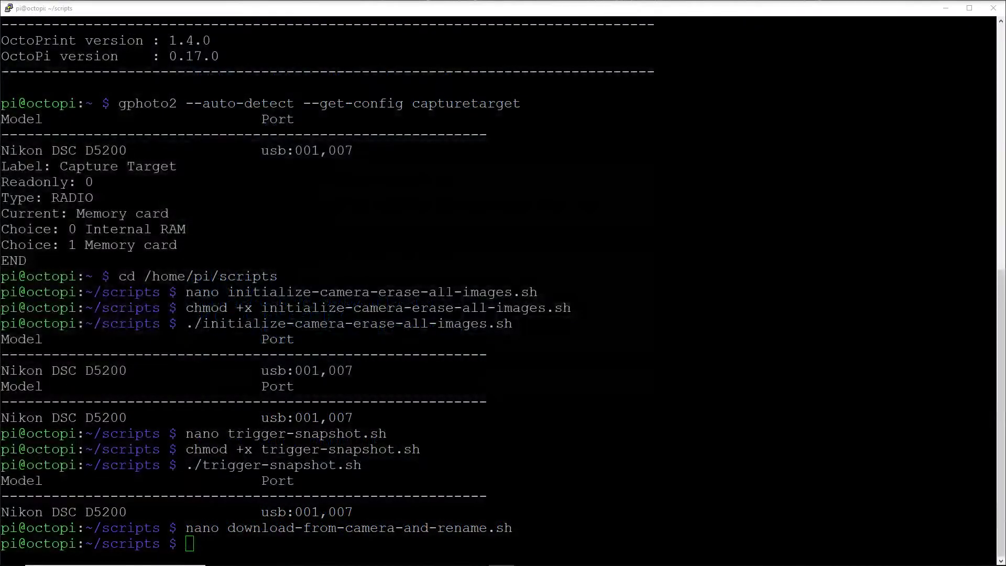
key("shift+Insert")
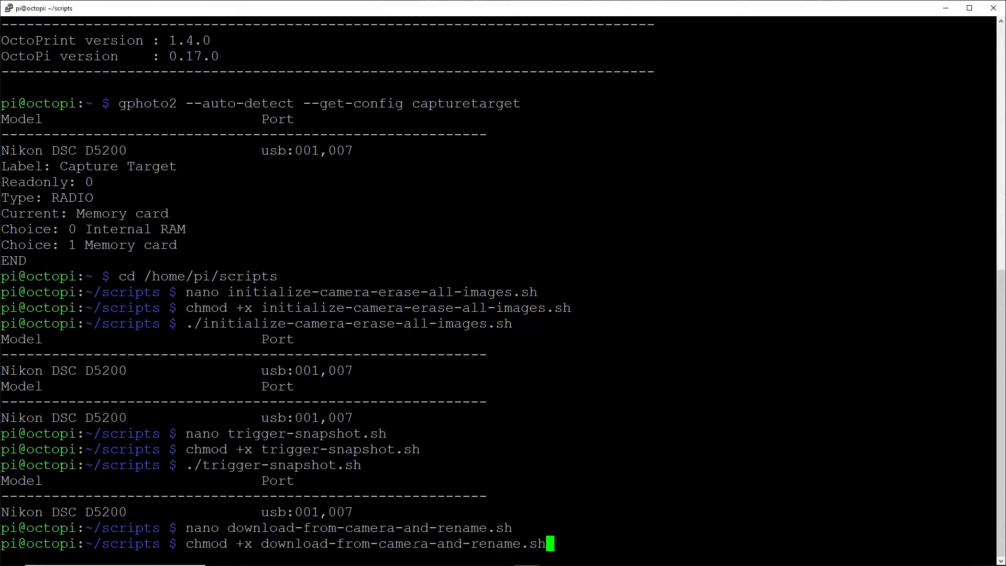
key("Return")
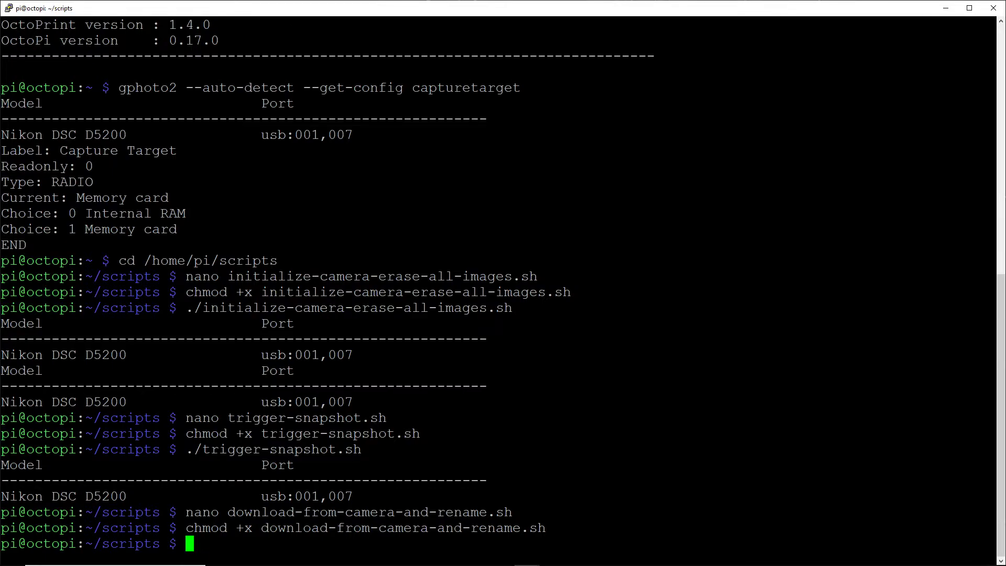
left_click_drag(187, 527, 544, 527)
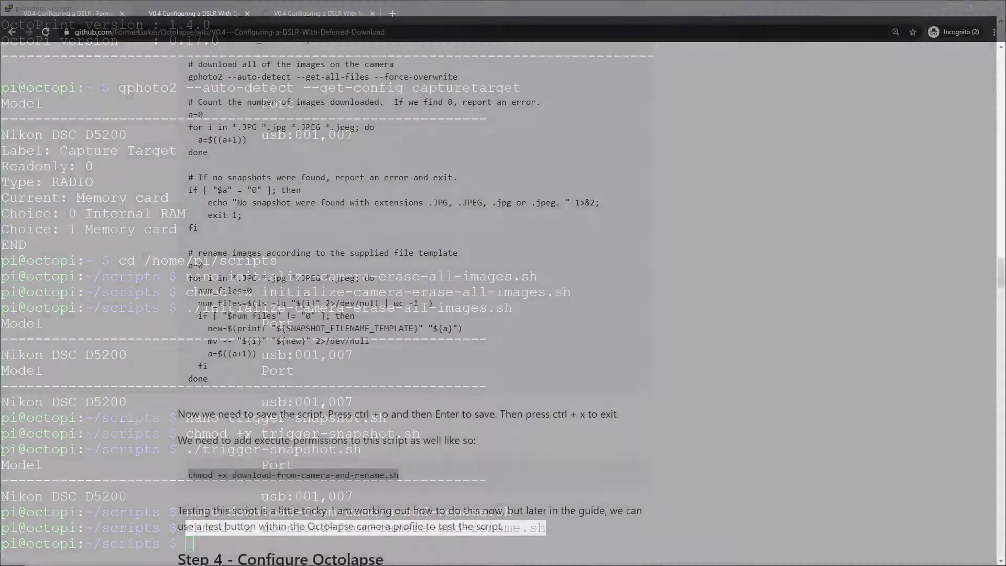
Follow the guide's Step 4 by switching to OctoPrint, opening the Octolapse camera profiles and adding a new profile
scroll(584, 283, "down", 10)
scroll(280, 201, "up", 4)
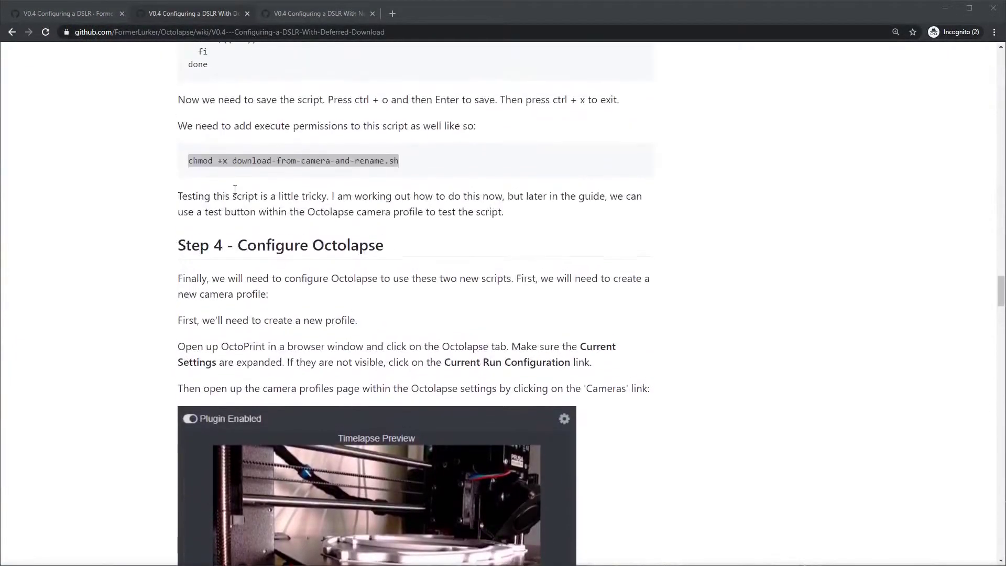
scroll(453, 291, "down", 1)
scroll(453, 291, "down", 7)
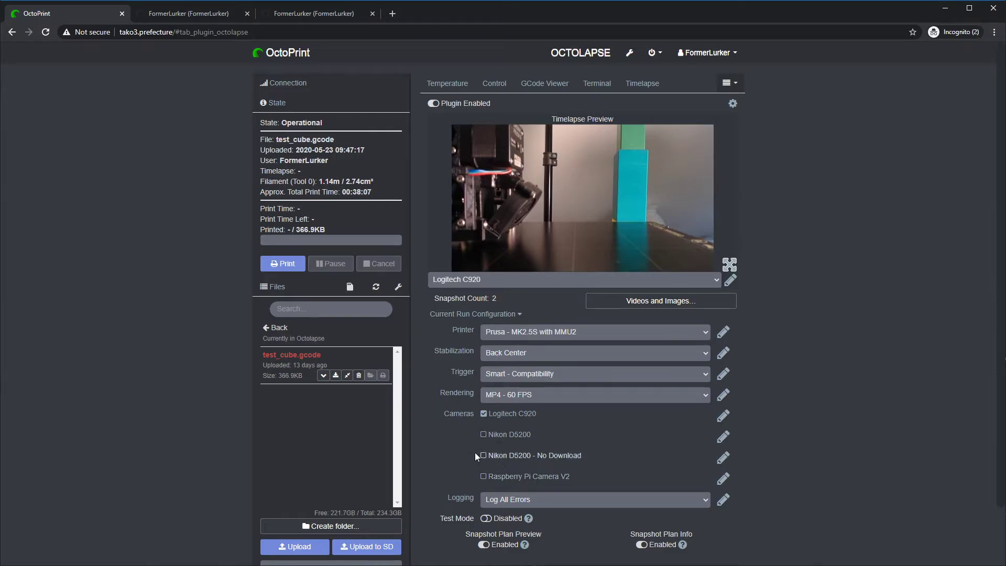
left_click(456, 413)
scroll(285, 429, "down", 2)
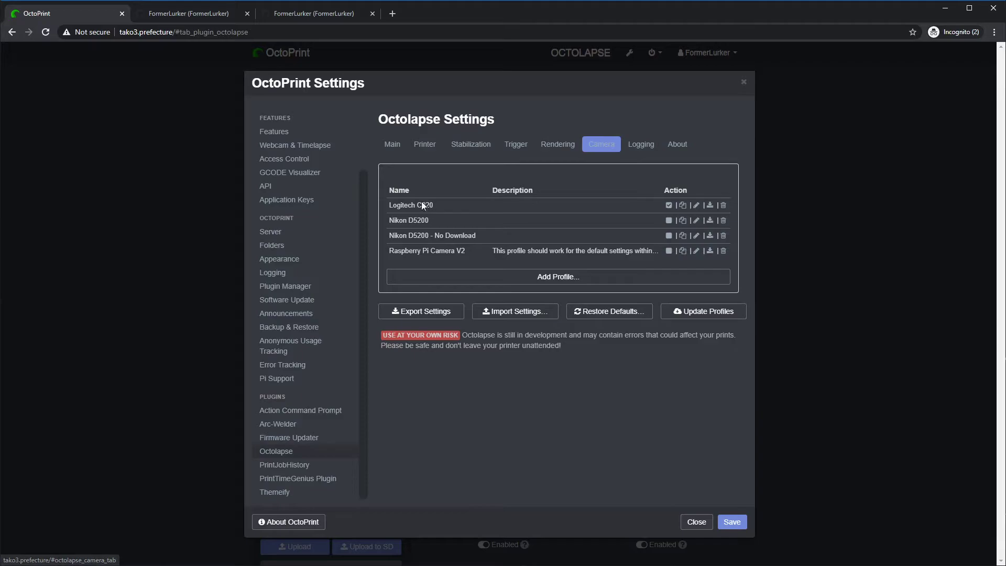
left_click(552, 278)
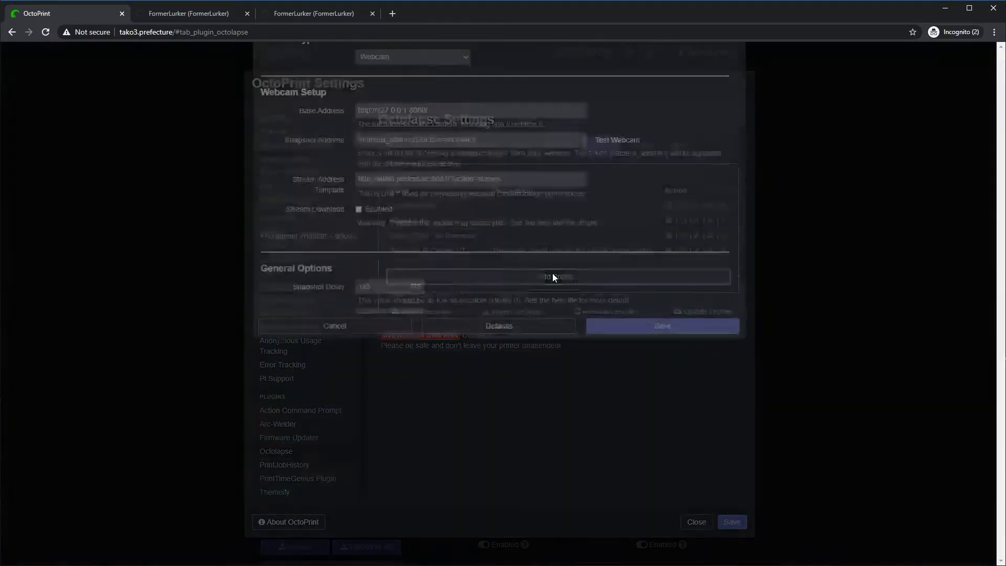
Name the new camera profile "Nikon D5200 - Deferred Download"
left_click(309, 105)
type("D5200 -")
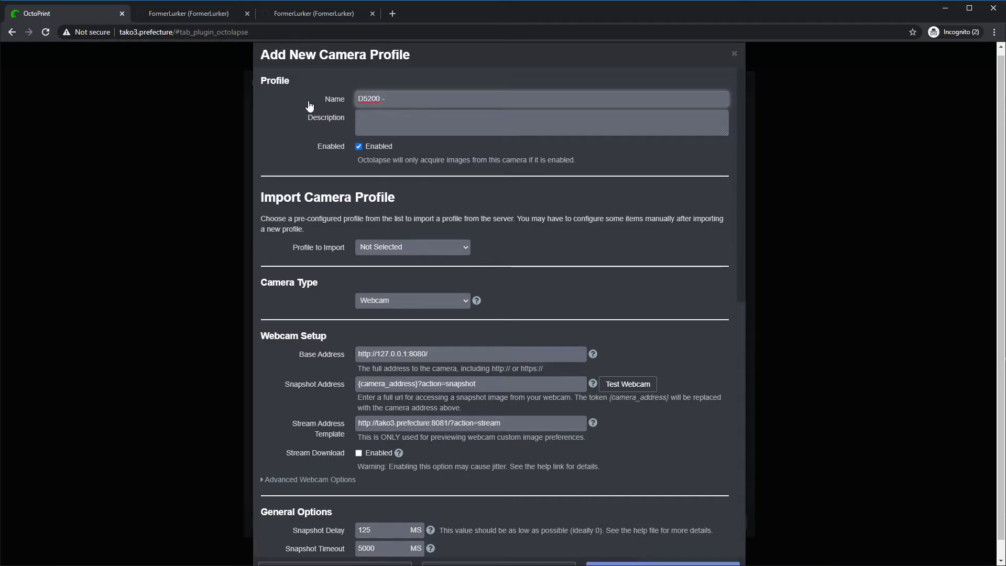
type("Nikon")
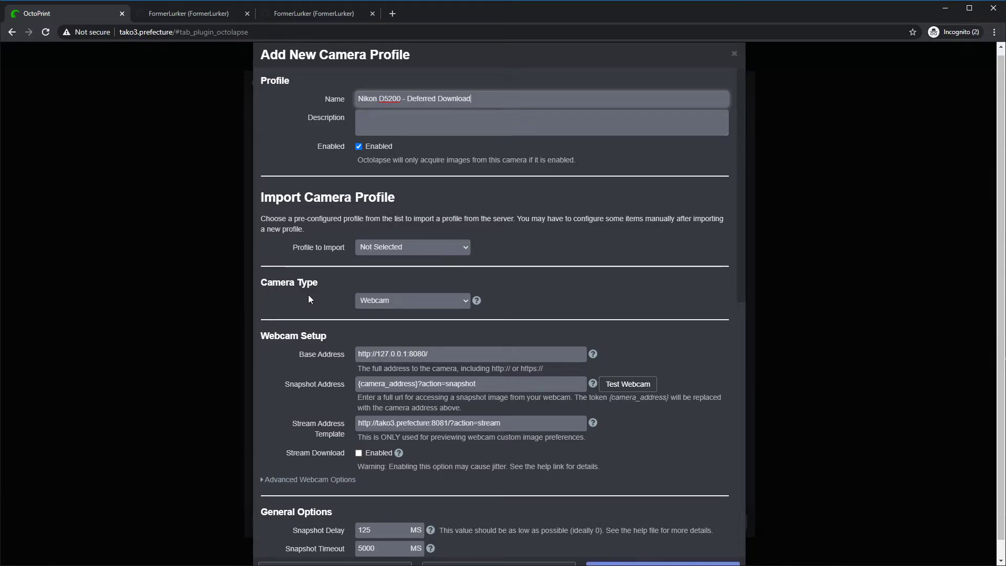
Set the new profile's camera type to External Camera - Script and locate its Snapshot Acquire Script setting
left_click(393, 305)
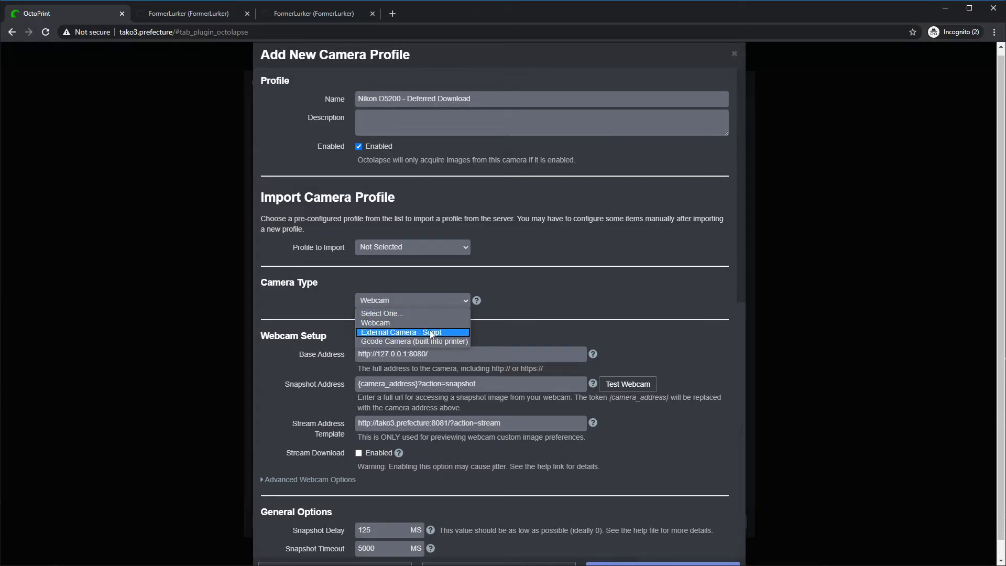
left_click(412, 332)
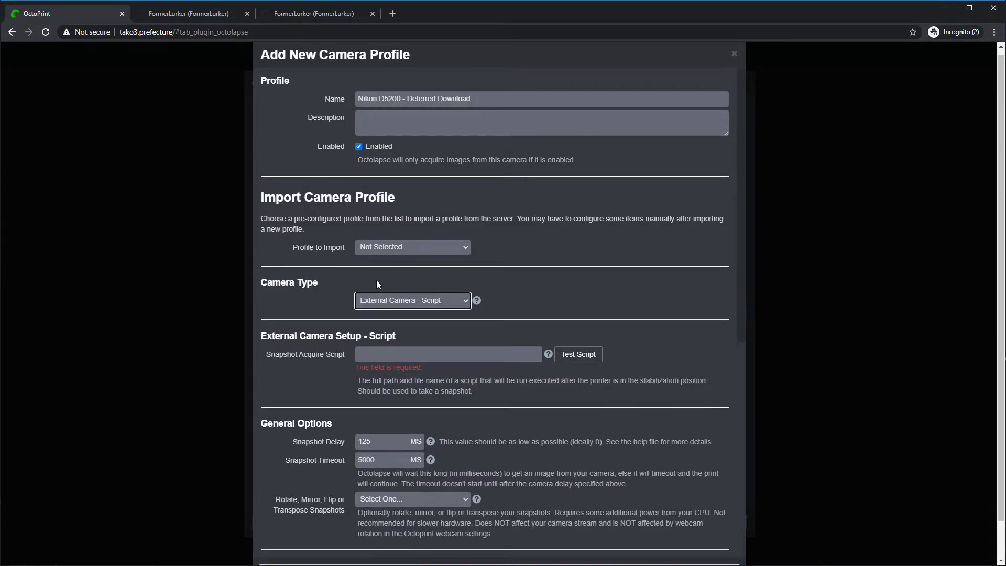
left_click_drag(264, 357, 336, 359)
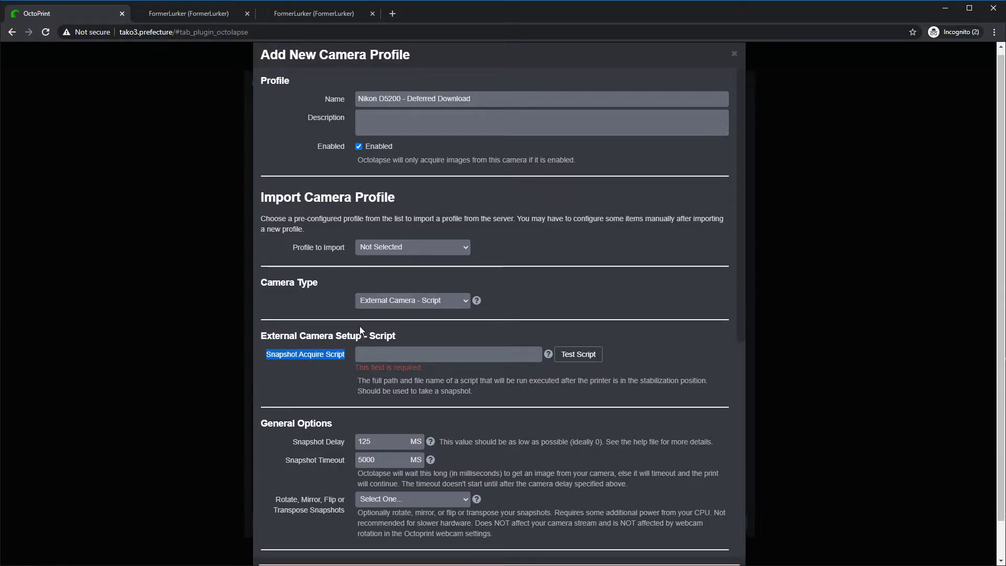
Find the guide's Snapshot Acquire Script instructions and copy the path /home/pi/scripts/trigger-snapshot.sh
left_click(386, 355)
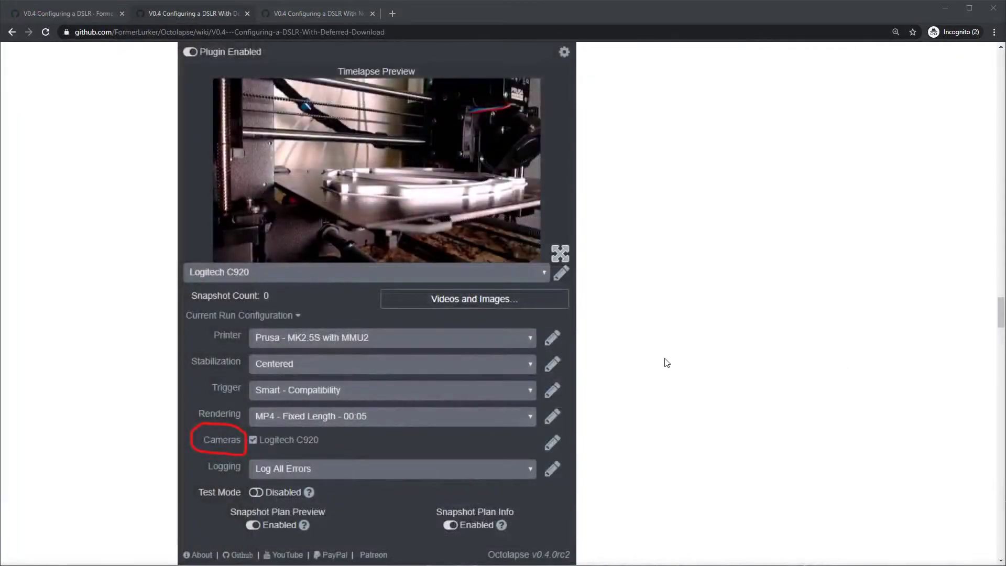
scroll(666, 360, "down", 6)
scroll(664, 363, "down", 5)
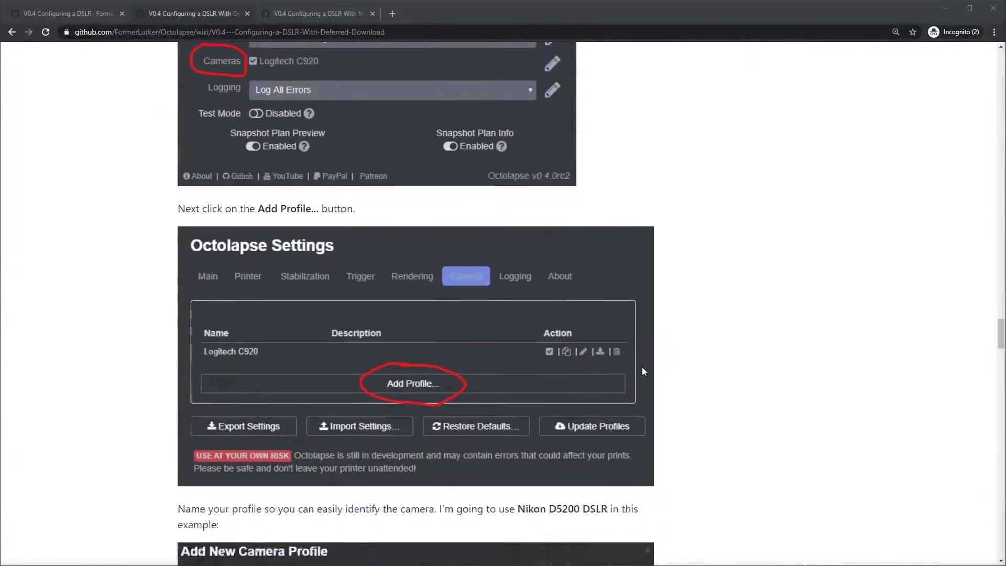
scroll(190, 285, "down", 6)
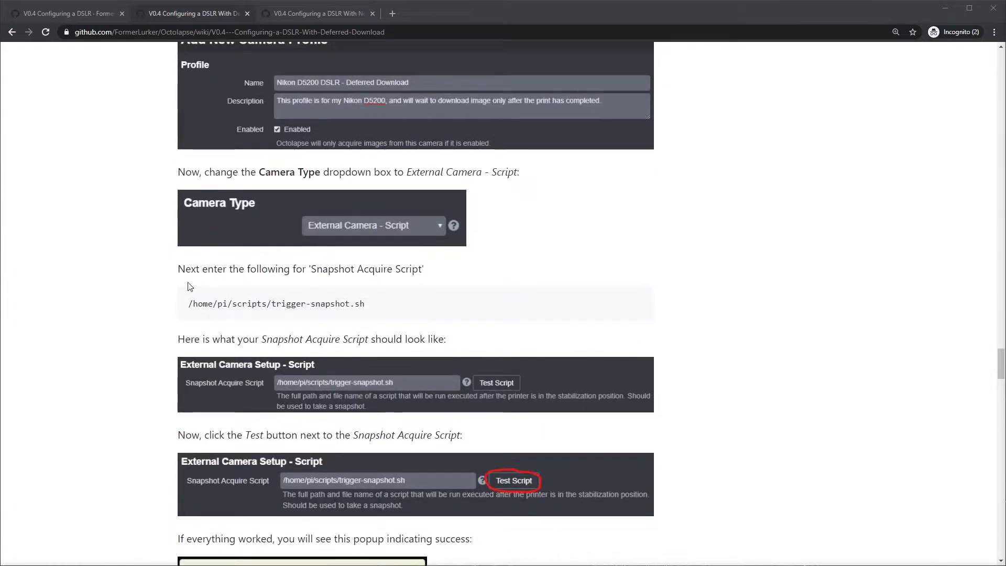
left_click_drag(178, 267, 434, 336)
left_click(392, 309)
left_click_drag(272, 307, 187, 305)
left_click(398, 309)
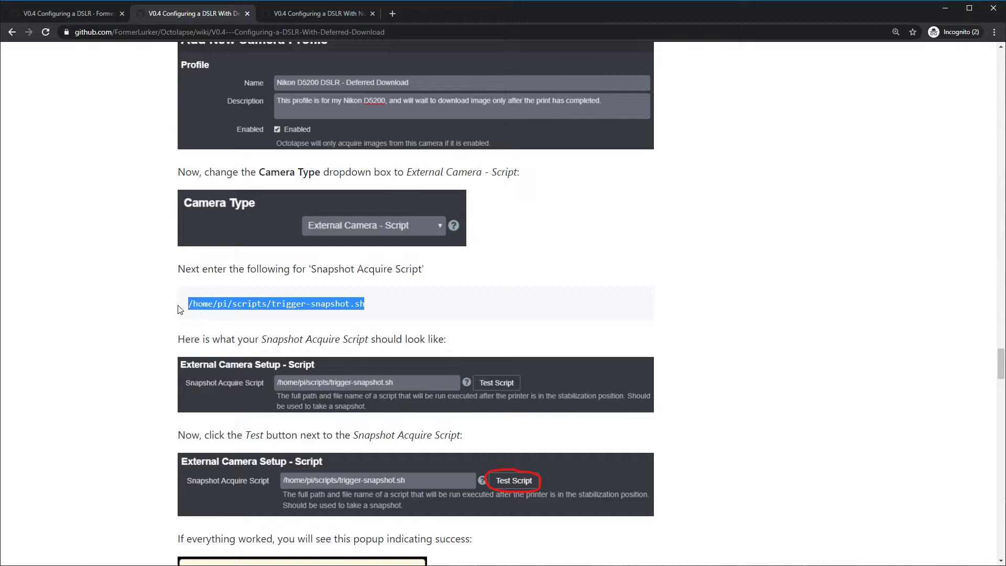
right_click(204, 308)
left_click(276, 313)
Return to OctoPrint and paste /home/pi/scripts/trigger-snapshot.sh as the profile's Snapshot Acquire Script
key("alt+Tab")
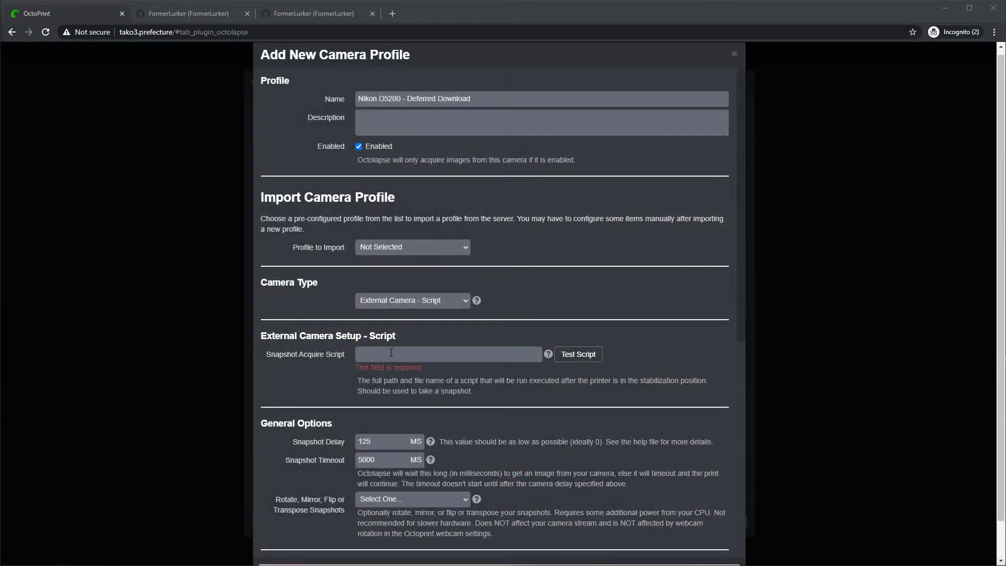
right_click(390, 353)
left_click(438, 435)
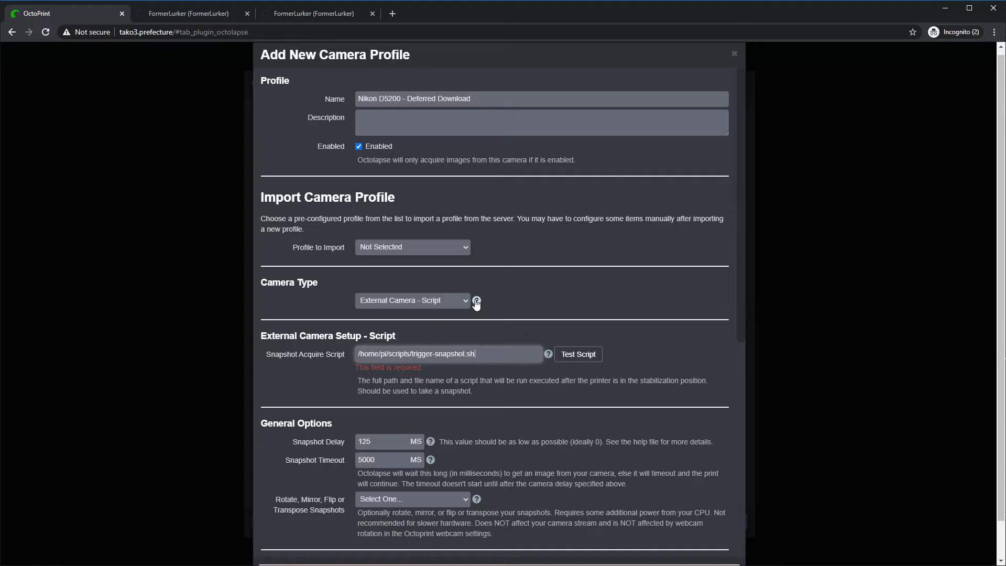
Read the help on the Snapshot Acquire Script and the parameters sent to it, and close it
left_click(548, 354)
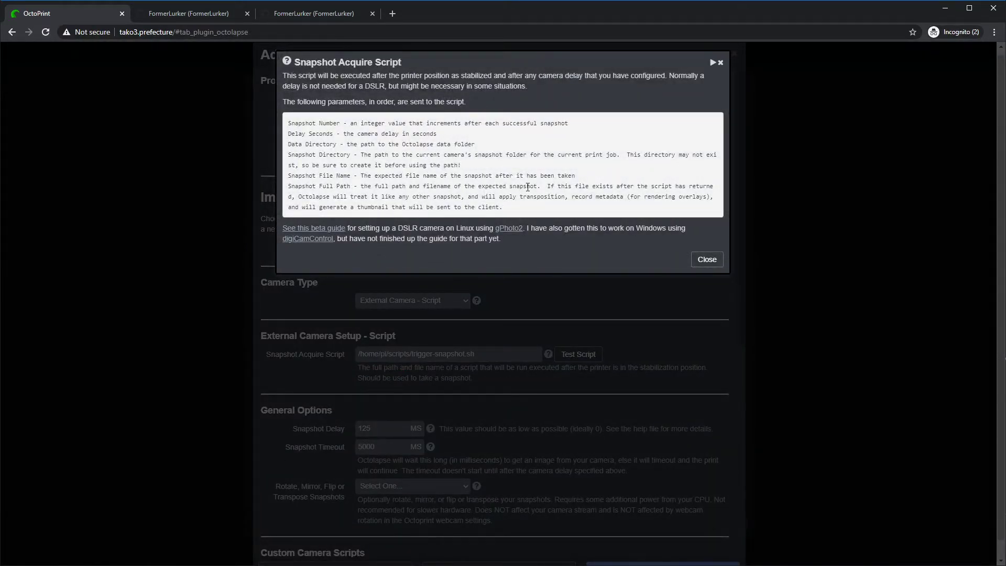
left_click(720, 63)
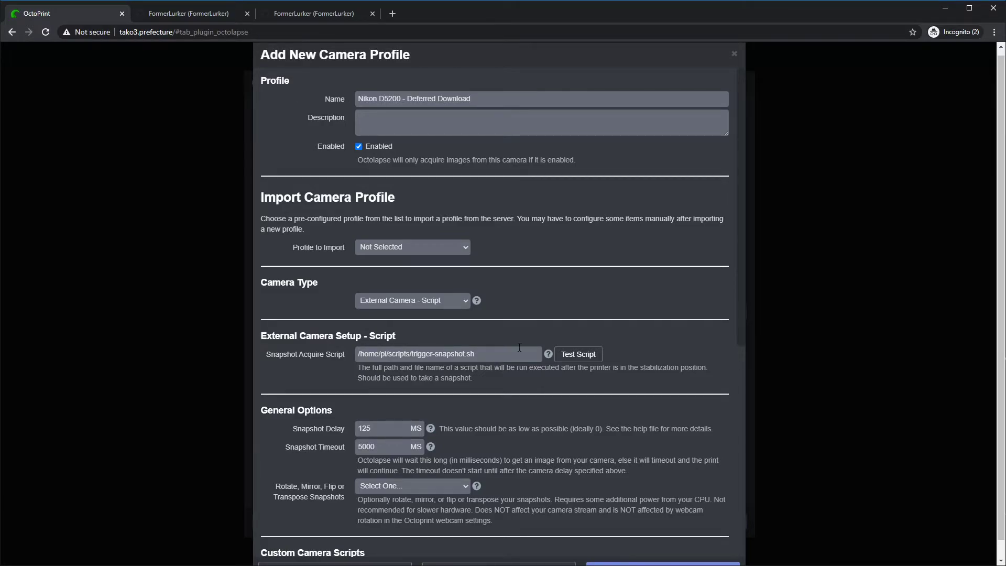
triple_click(432, 350)
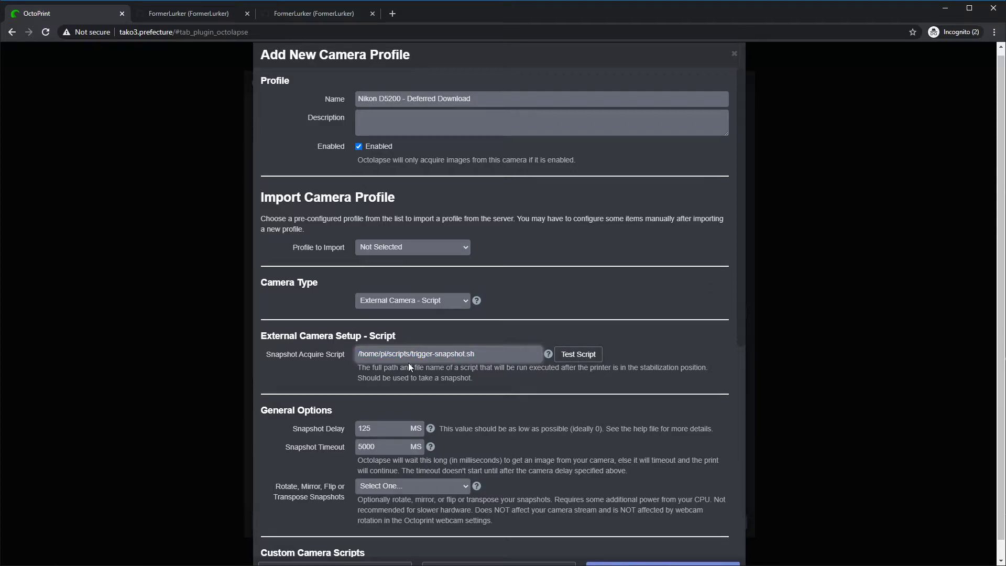
Review the profile's Snapshot Timeout under General Options and the script settings under Custom Camera Scripts
scroll(356, 444, "down", 1)
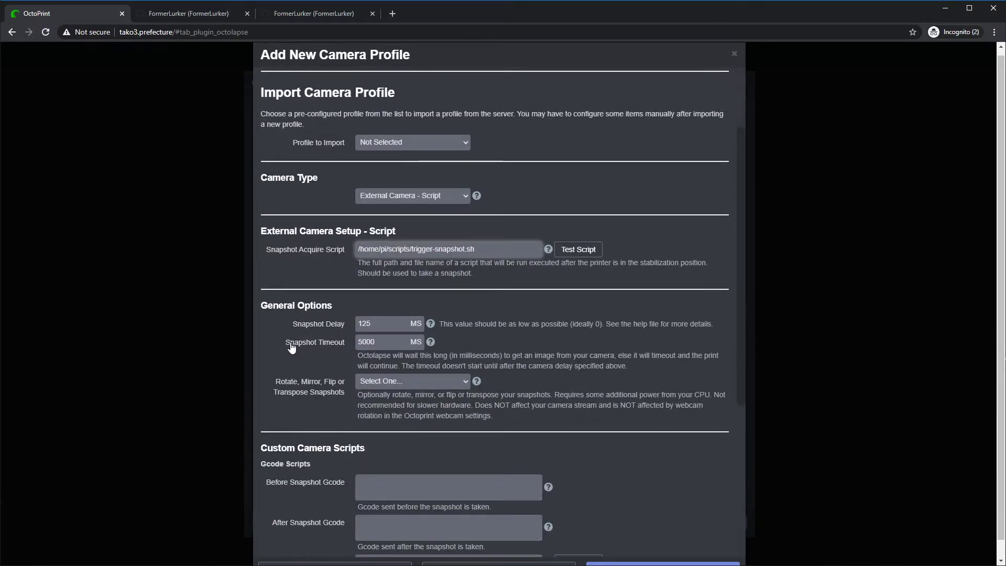
left_click_drag(285, 342, 385, 347)
left_click(385, 346)
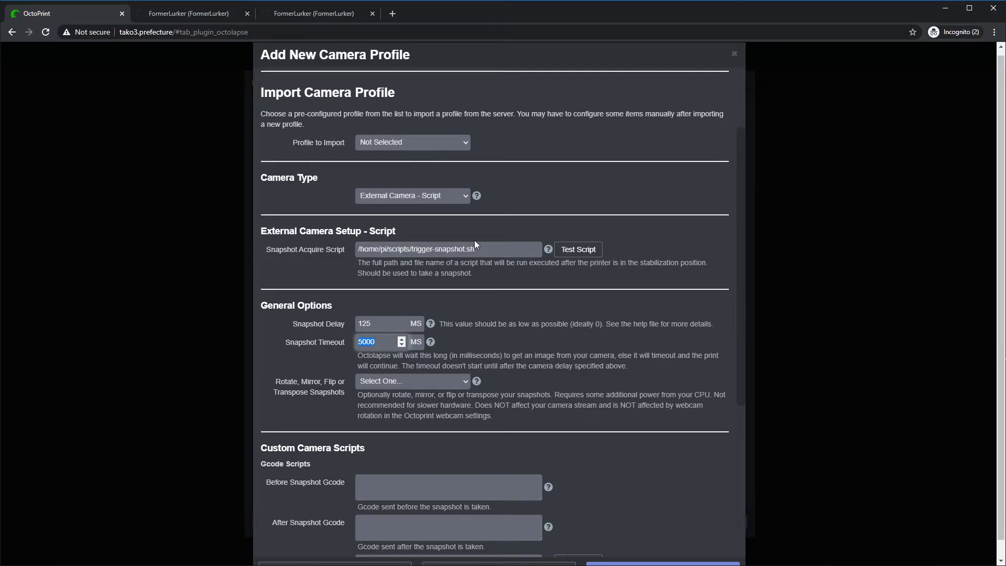
triple_click(489, 250)
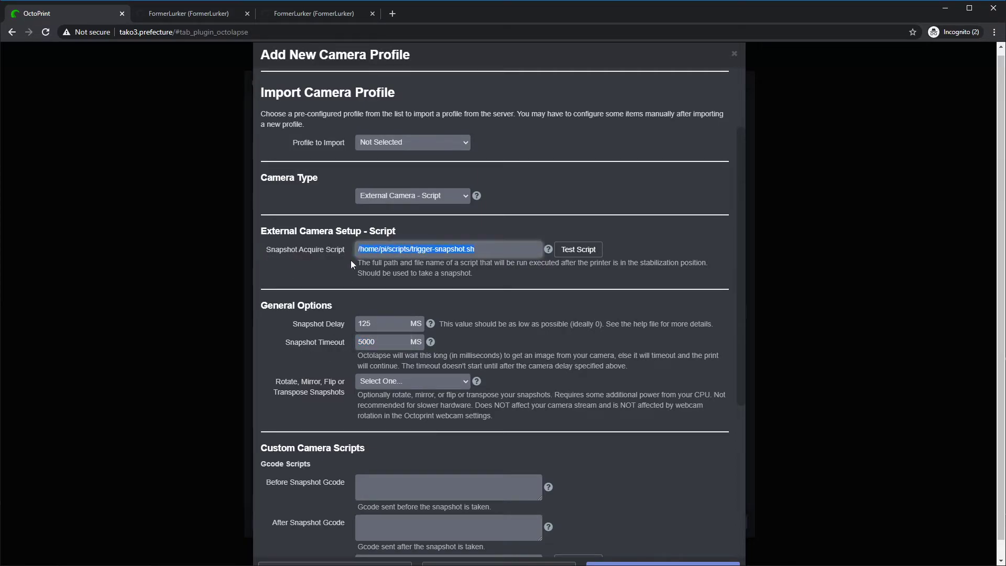
double_click(380, 342)
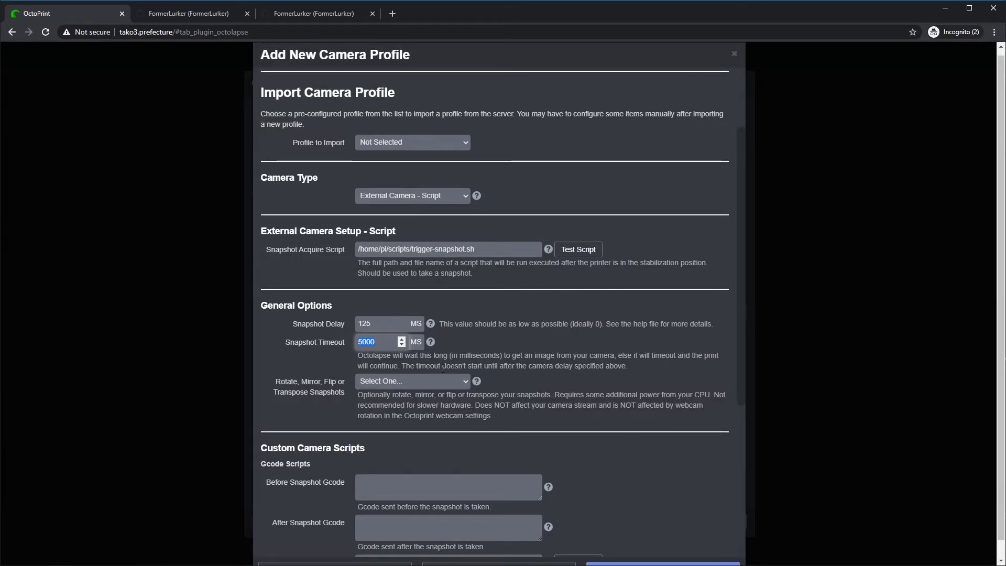
scroll(530, 384, "down", 5)
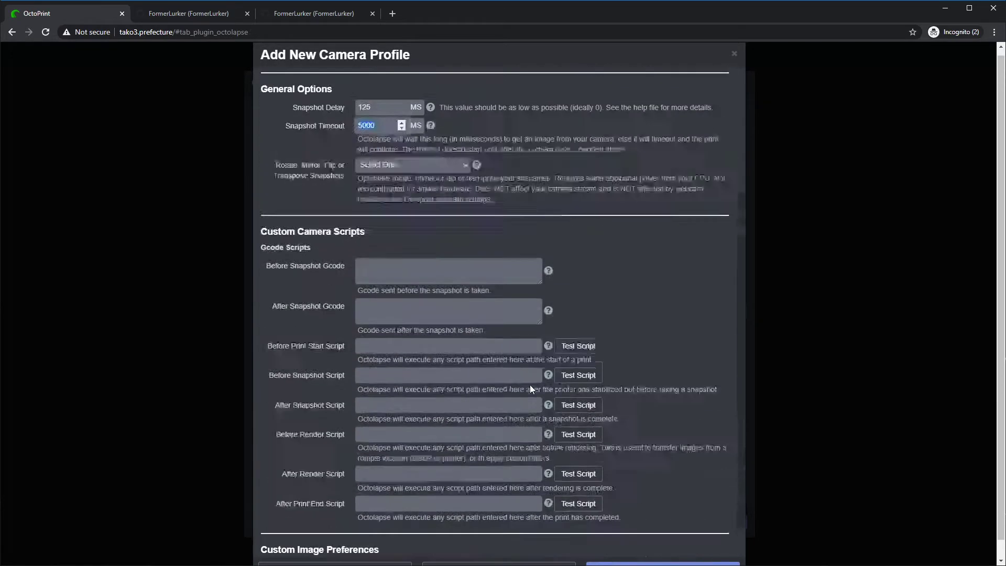
left_click_drag(262, 285, 617, 481)
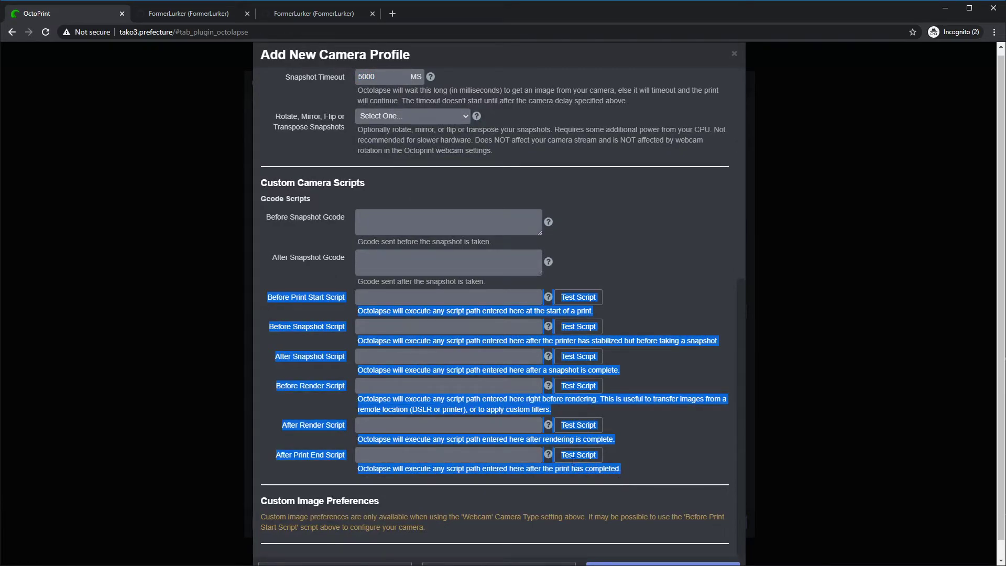
left_click(694, 293)
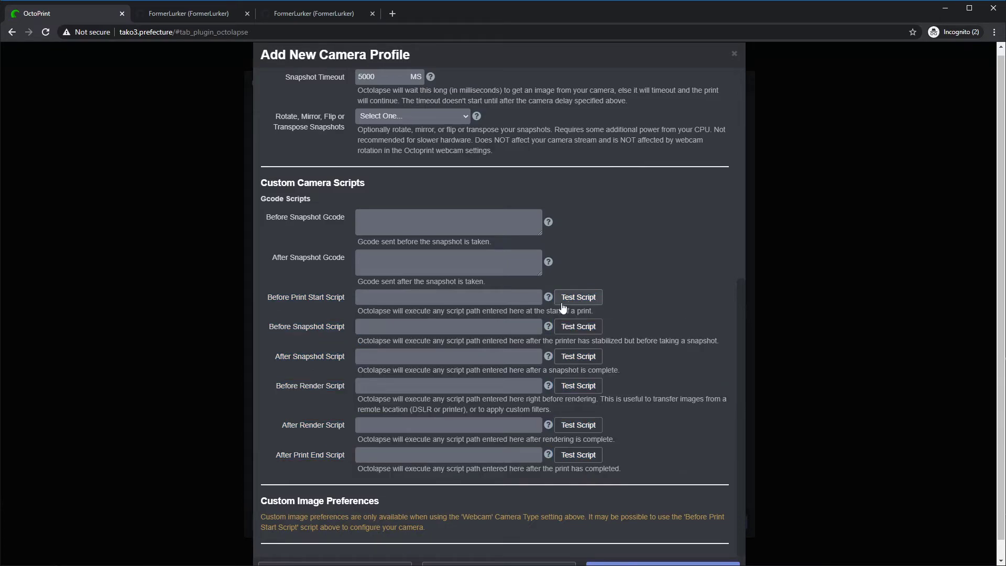
Set the profile's Snapshot Timeout to 500000 ms
double_click(364, 76)
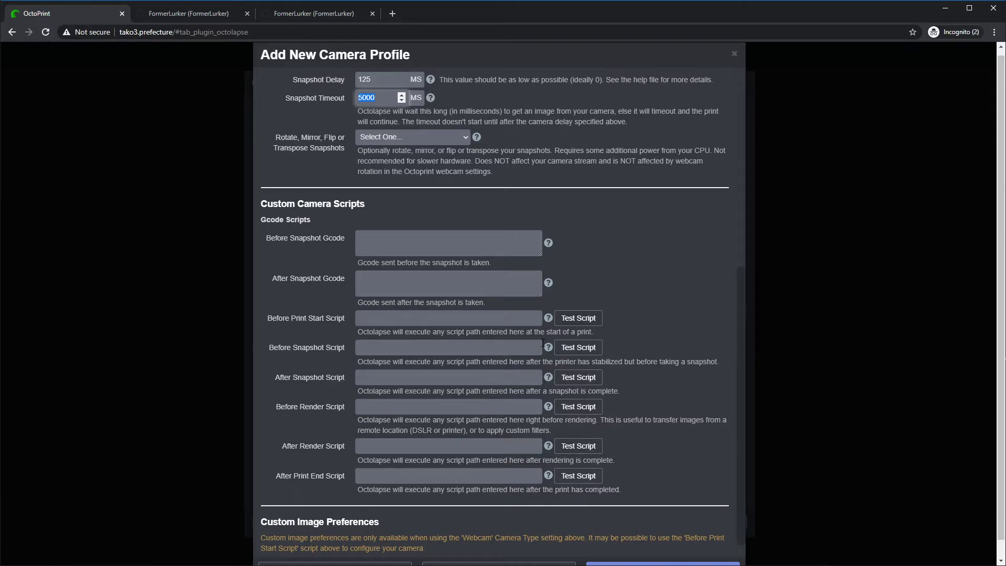
scroll(543, 349, "up", 6)
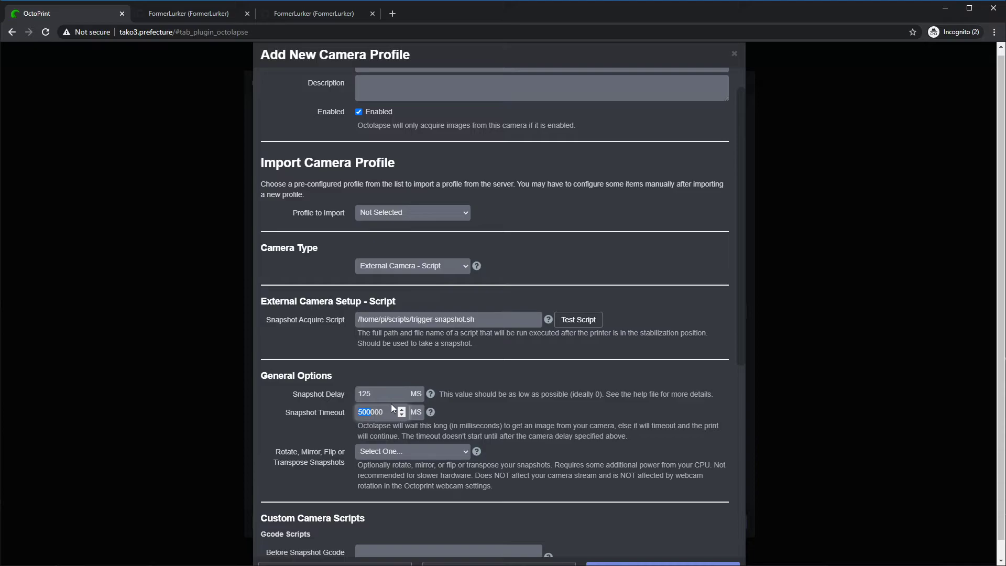
left_click(530, 353)
Test the Snapshot Acquire Script and read the resulting test notification
left_click(576, 319)
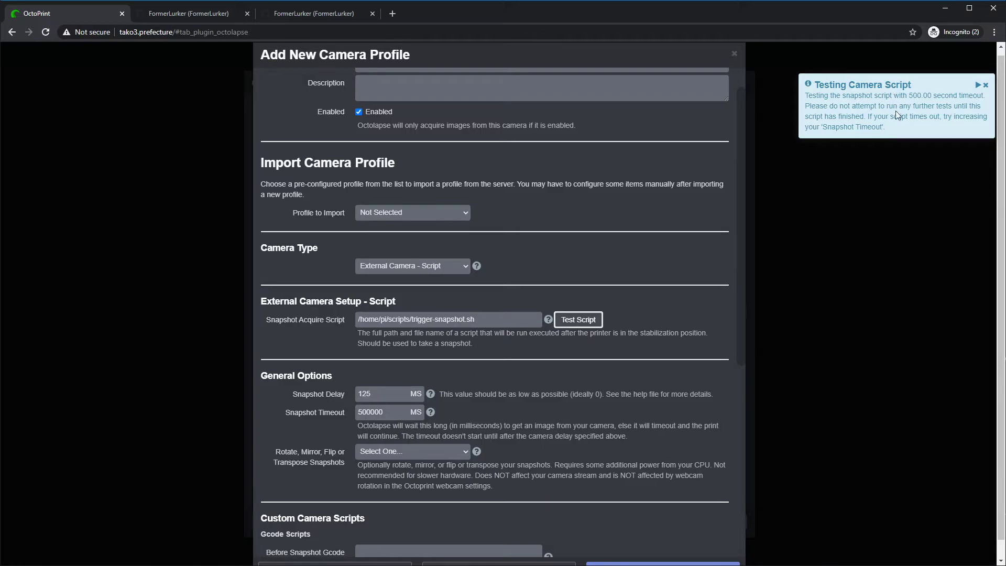
left_click_drag(816, 86, 959, 92)
left_click(808, 104)
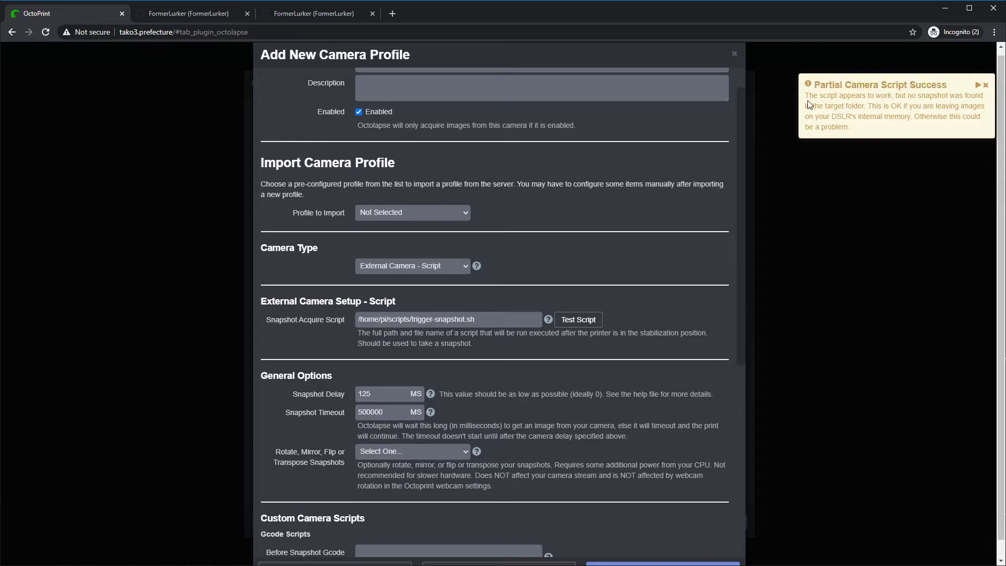
left_click_drag(805, 96, 866, 108)
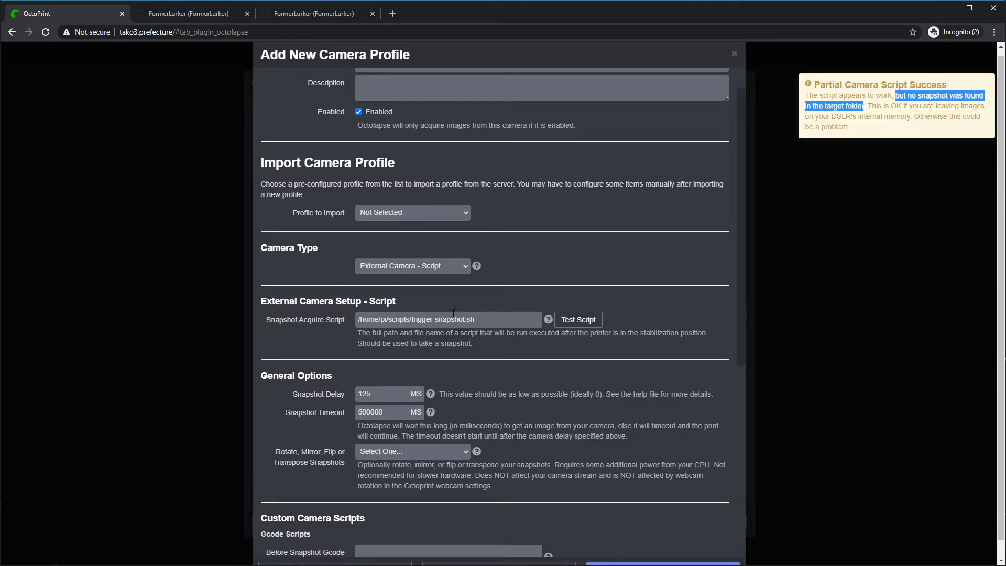
left_click(885, 131)
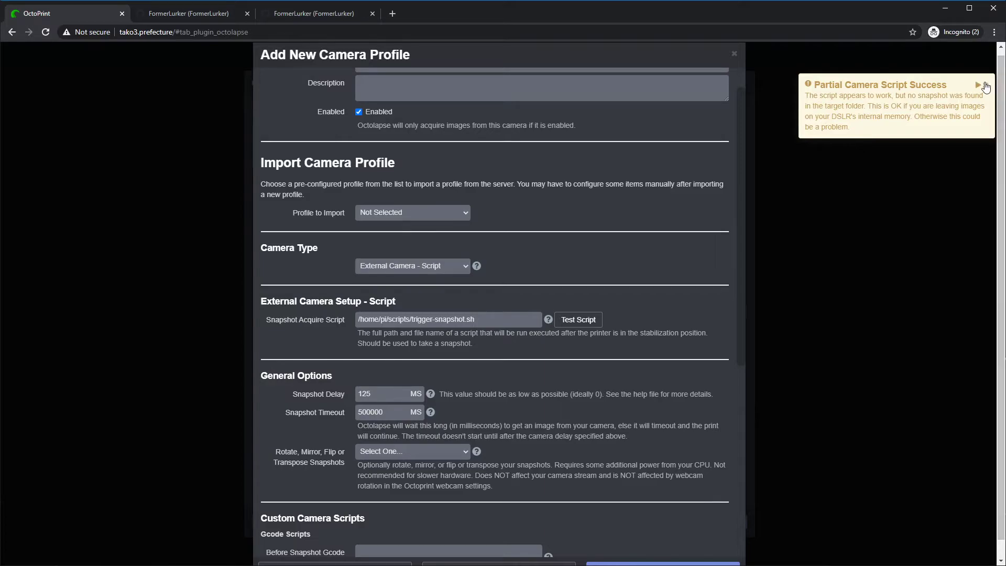
Find the guide's Before Print Start Script instructions and copy the path /home/pi/scripts/initialize-camera-erase-all-images.sh
scroll(435, 343, "down", 4)
scroll(436, 343, "down", 2)
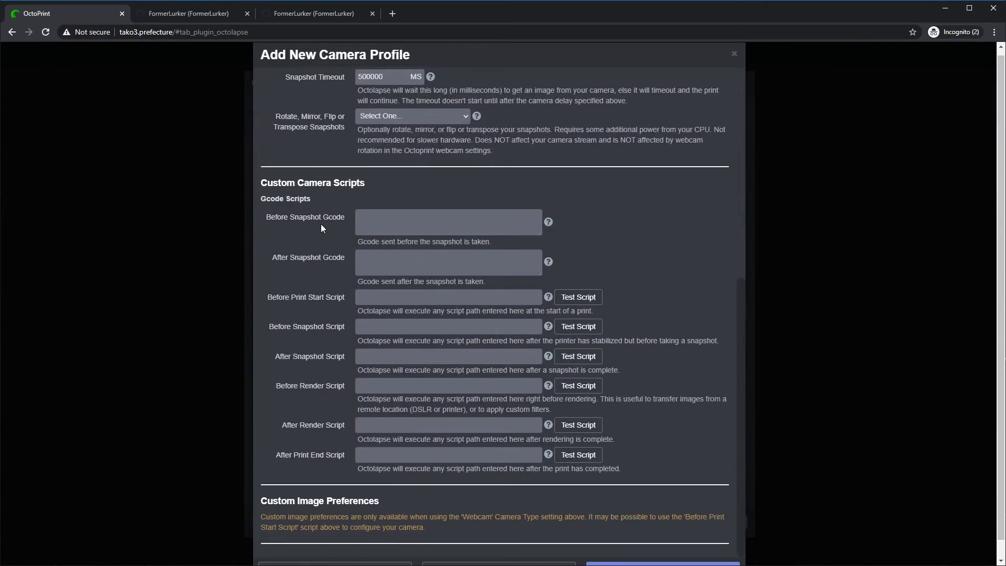
left_click_drag(262, 298, 376, 298)
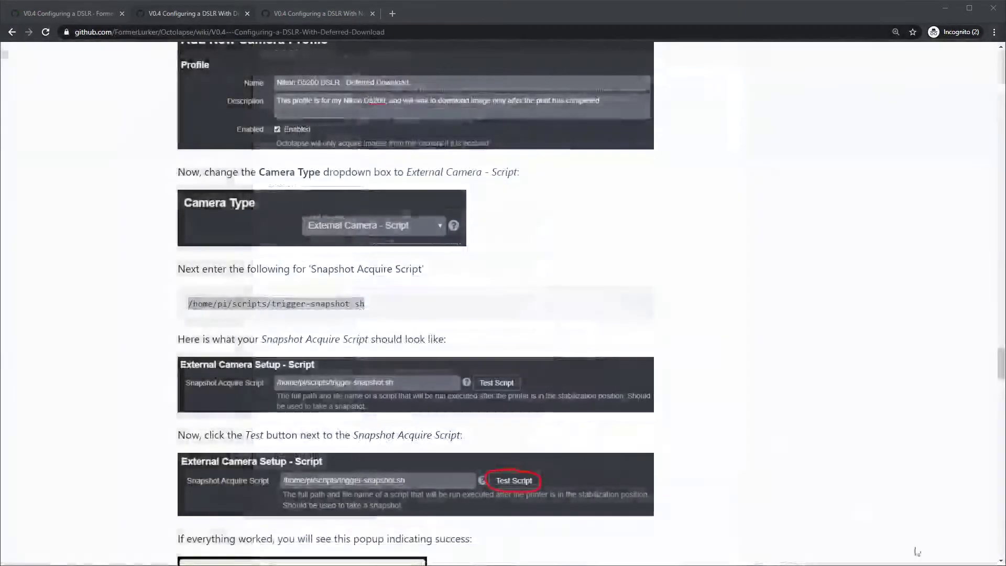
scroll(741, 352, "down", 5)
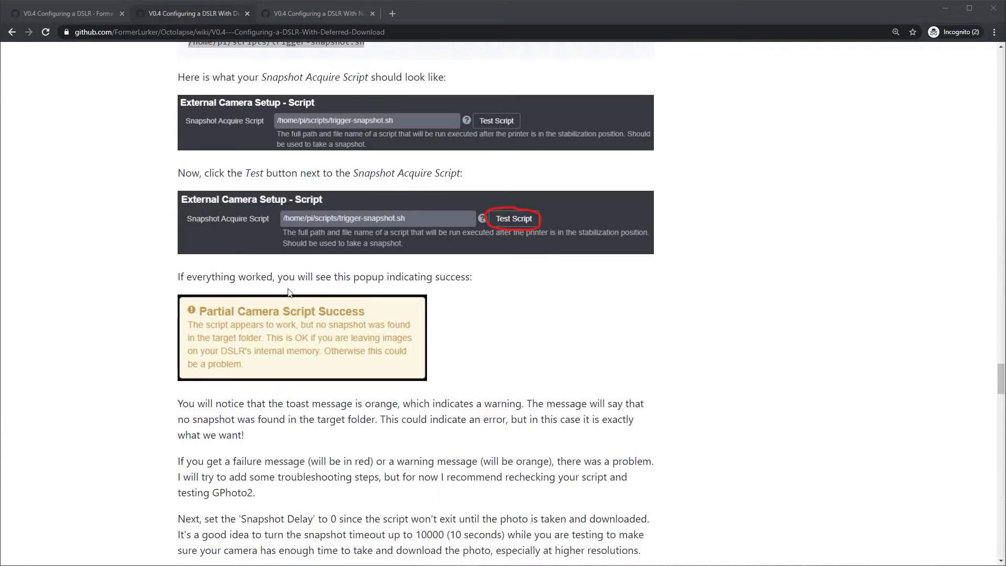
scroll(287, 284, "down", 7)
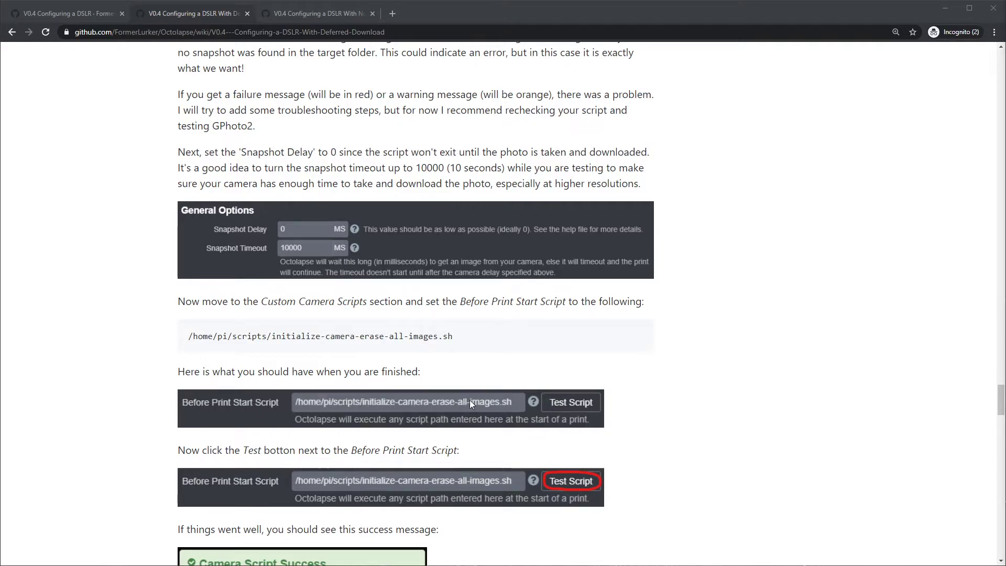
left_click(482, 355)
left_click_drag(474, 336, 190, 328)
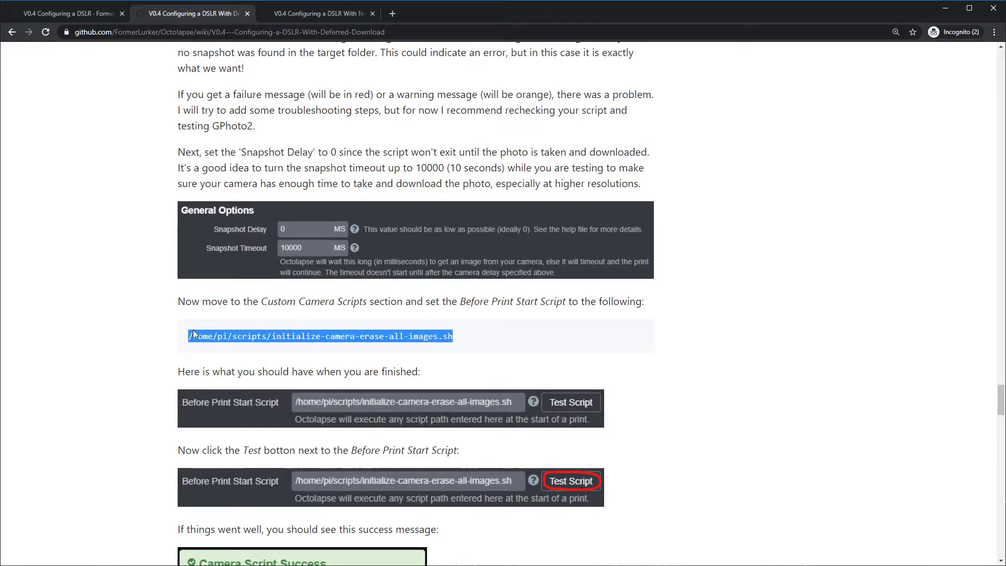
right_click(225, 333)
left_click(264, 343)
left_click(361, 341)
mouse_move(361, 341)
left_mouse_down()
mouse_move(453, 341)
mouse_move(175, 348)
left_mouse_up()
right_click(225, 340)
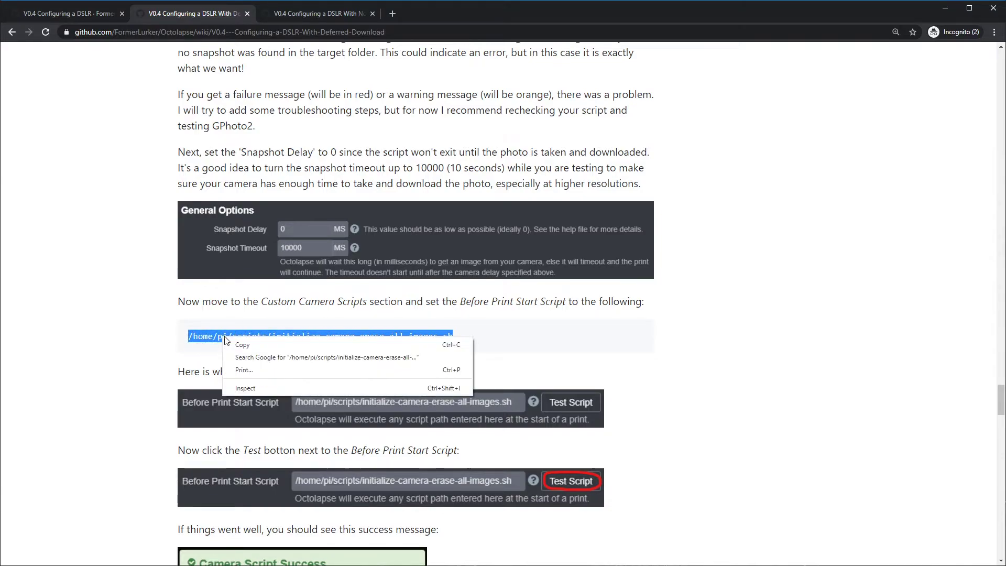
left_click(240, 344)
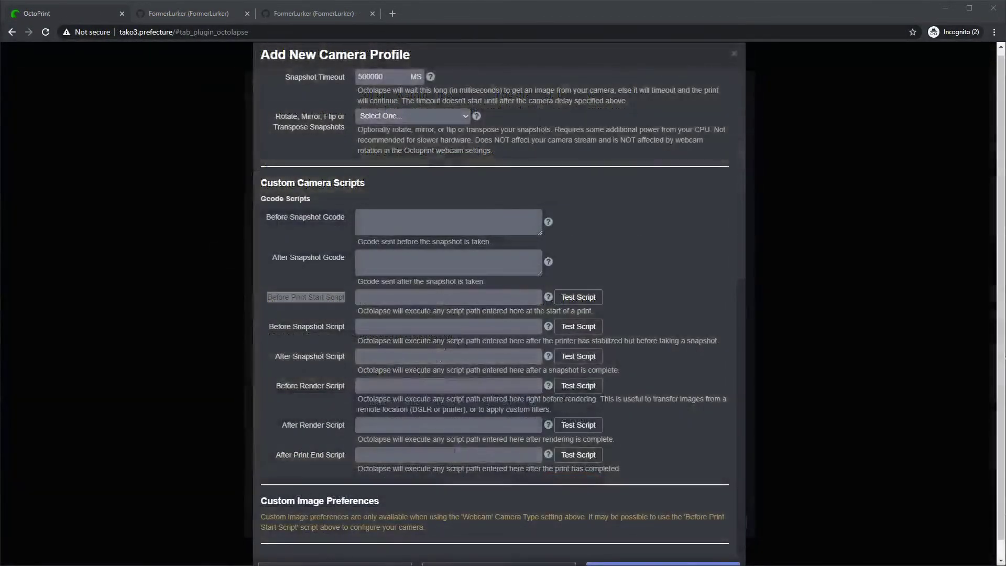
Set the profile's Before Print Start Script to the copied /home/pi/scripts/initialize-camera-erase-all-images.sh and test the script
right_click(376, 296)
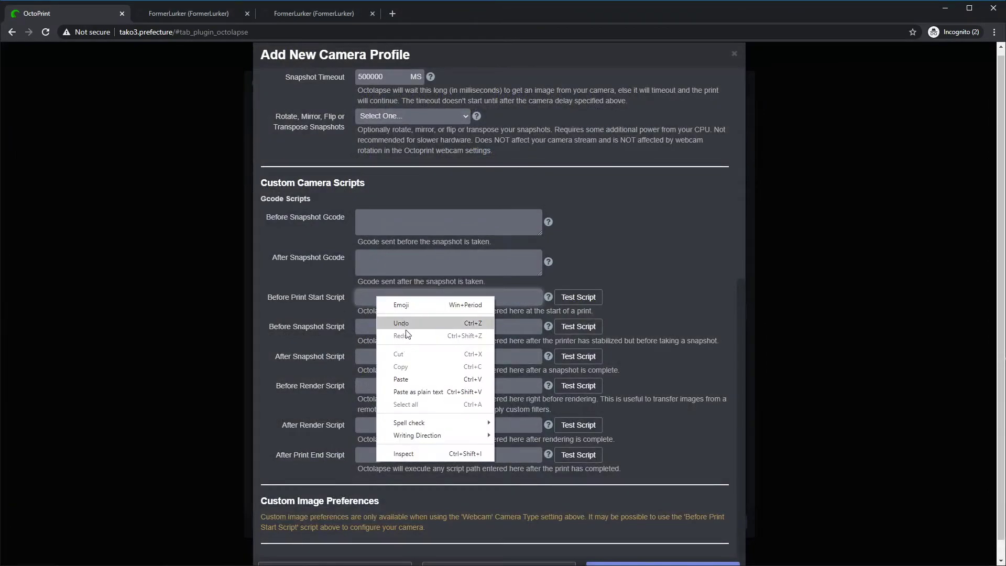
left_click(413, 378)
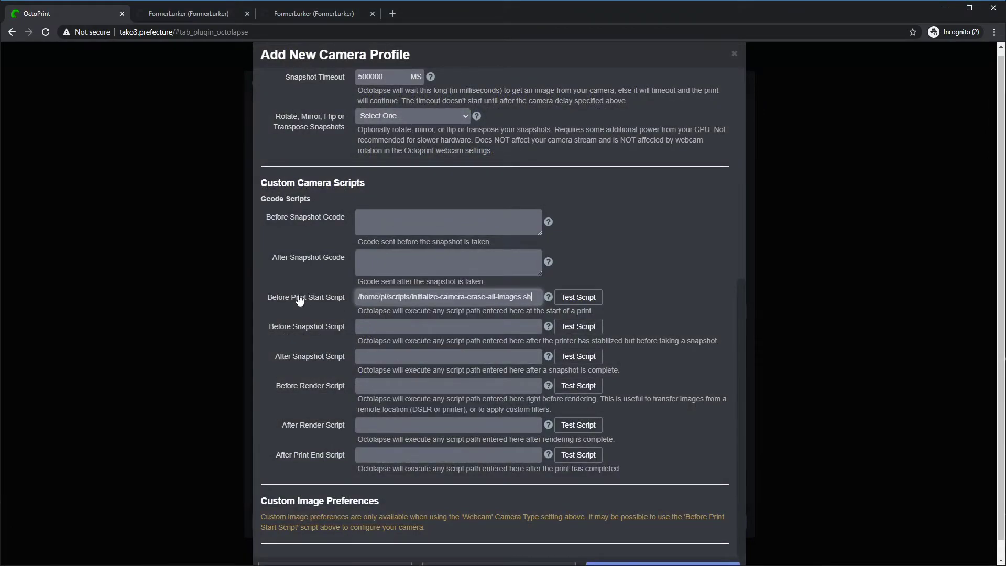
left_click(579, 298)
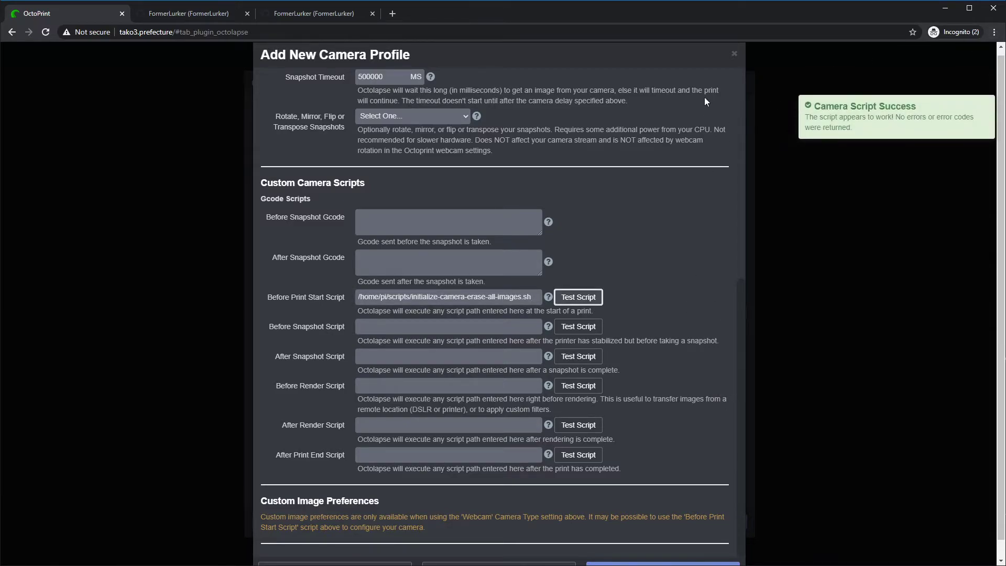
left_click_drag(892, 109, 778, 85)
left_click(773, 81)
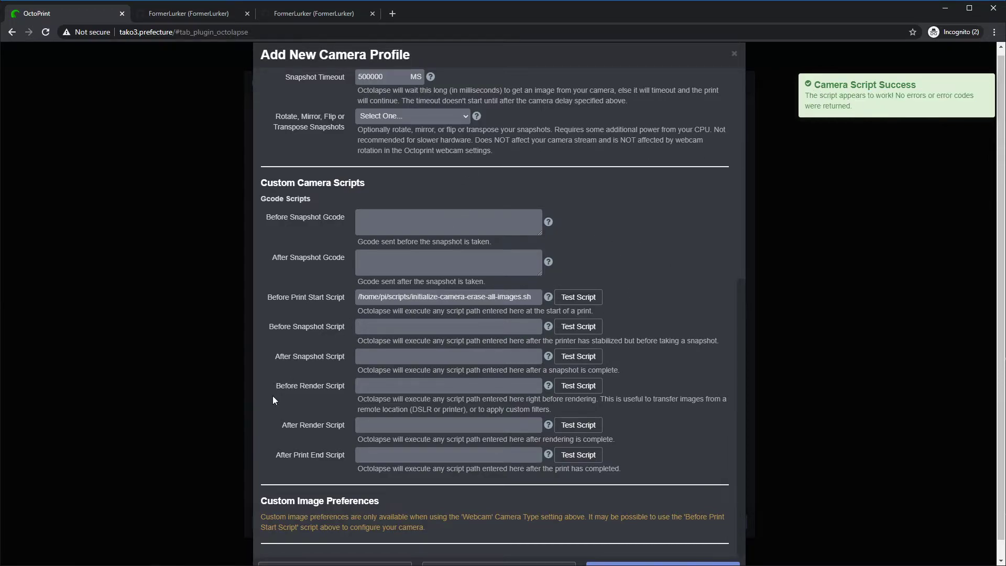
left_click_drag(283, 425, 345, 425)
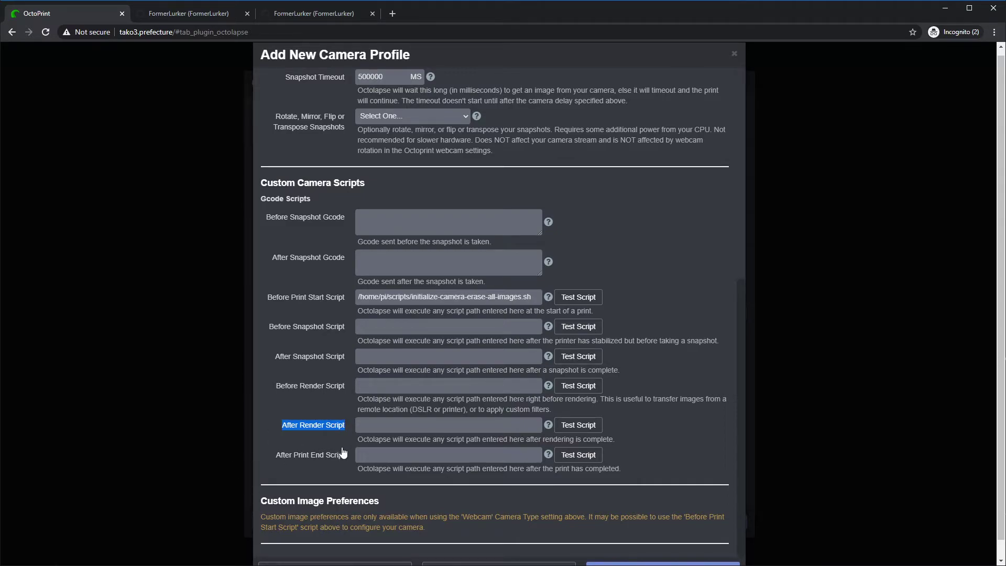
left_click(383, 428)
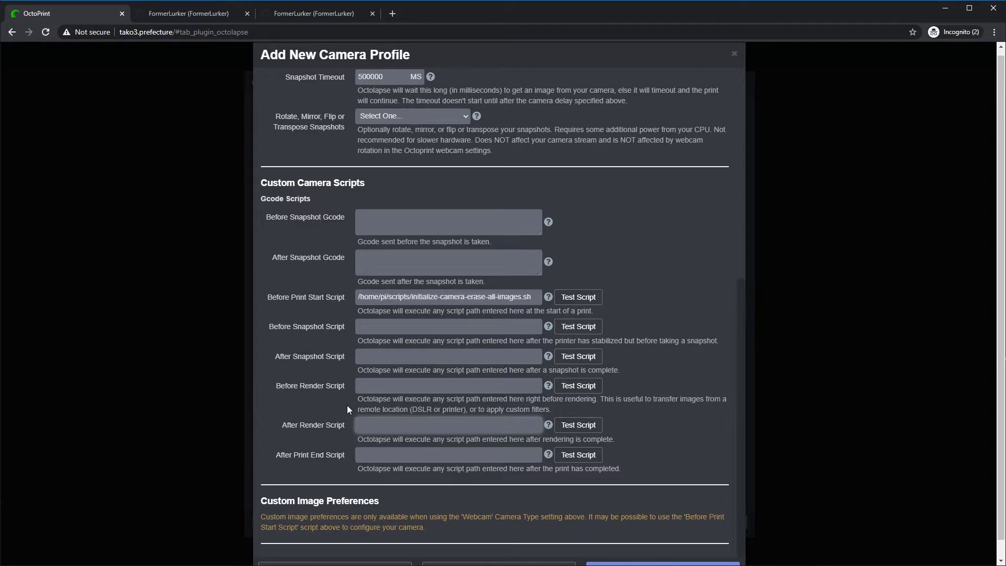
left_click_drag(275, 386, 347, 389)
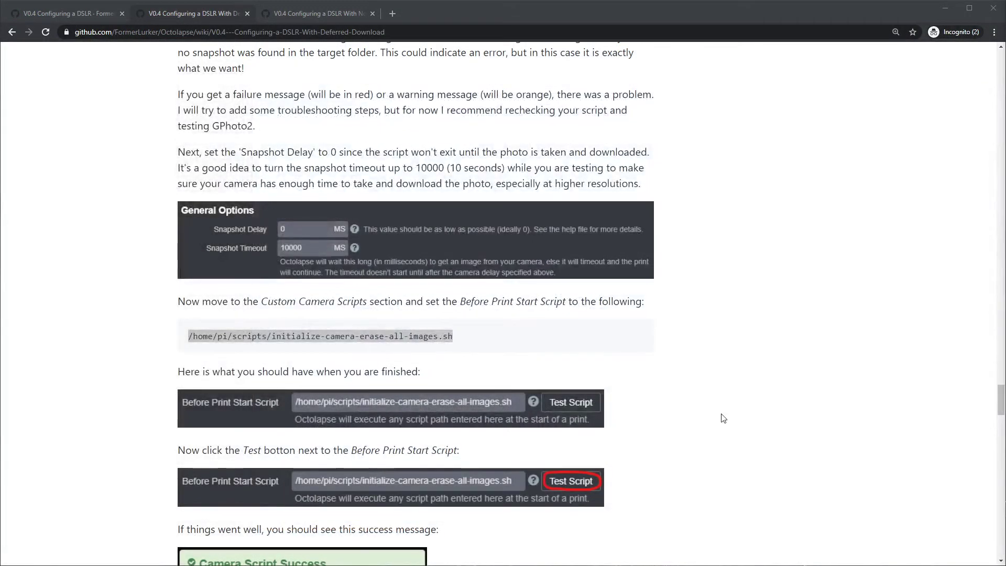
Find the guide's Before Render Script instructions and copy the path /home/pi/scripts/download-from-camera-and-rename.sh
scroll(722, 415, "down", 4)
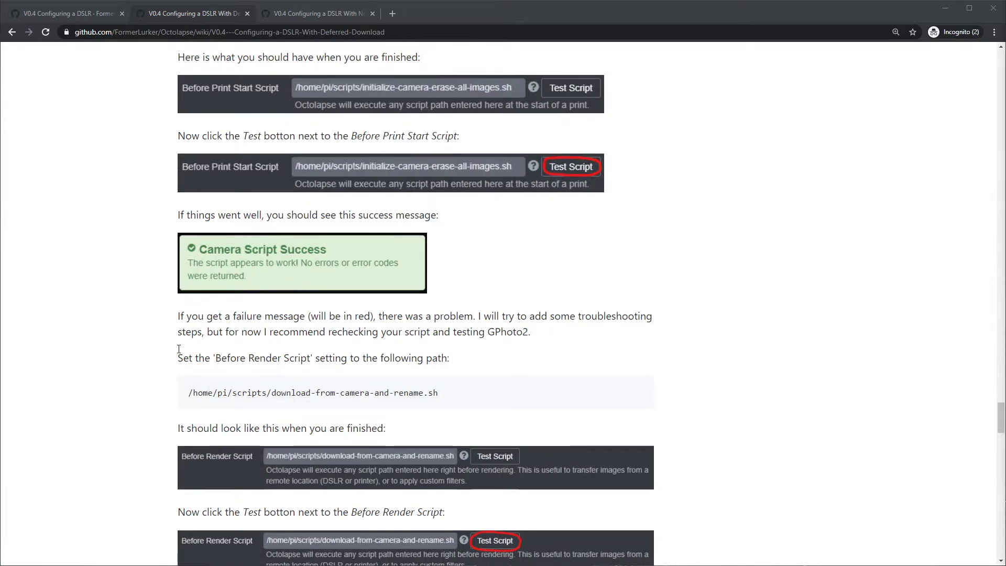
left_click_drag(214, 358, 311, 357)
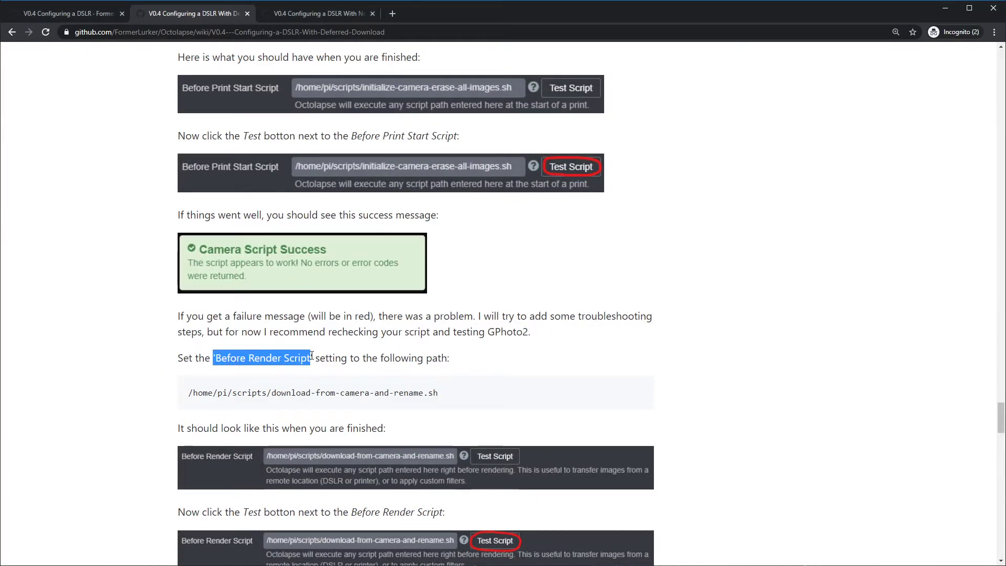
left_click(427, 383)
left_click_drag(449, 397, 369, 396)
left_click(204, 391)
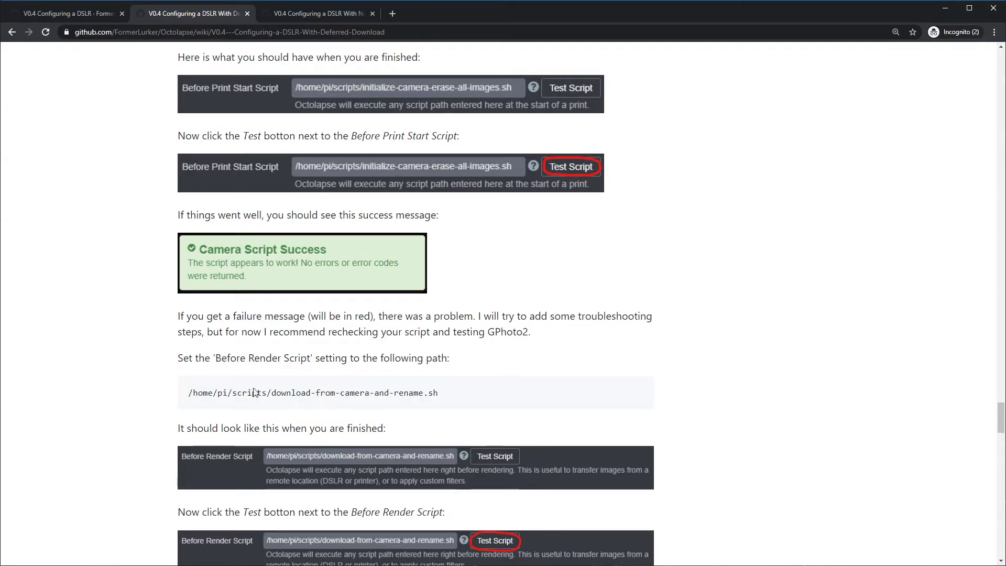
left_click_drag(252, 393, 347, 393)
left_click(293, 393)
left_click_drag(271, 392, 192, 405)
left_click(454, 391)
left_click(239, 392)
left_click_drag(438, 392, 187, 393)
right_click(221, 392)
left_click(246, 399)
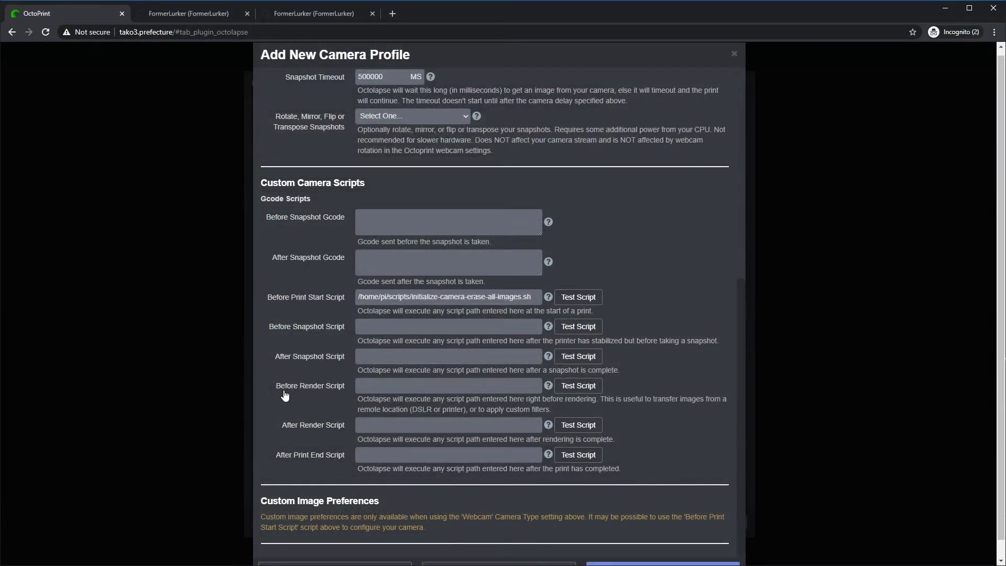
Set the profile's Before Render Script to the copied /home/pi/scripts/download-from-camera-and-rename.sh and test the script
left_click_drag(276, 389, 335, 392)
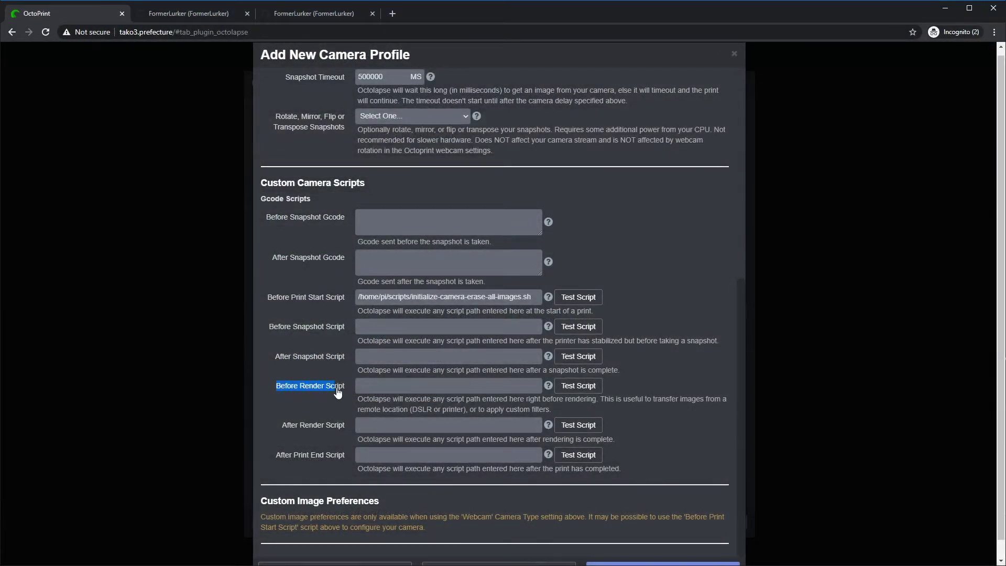
left_click(362, 386)
right_click(362, 386)
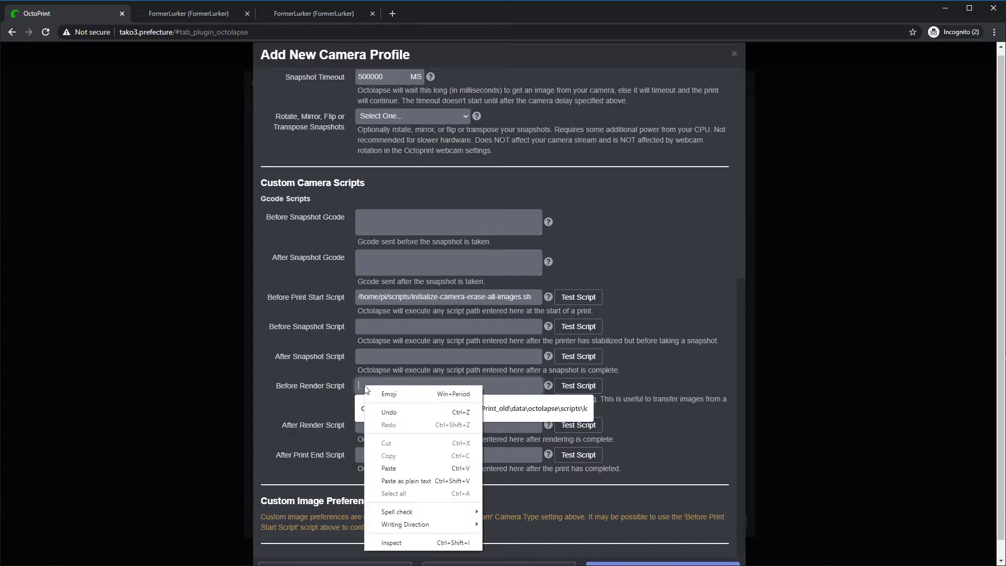
left_click(401, 466)
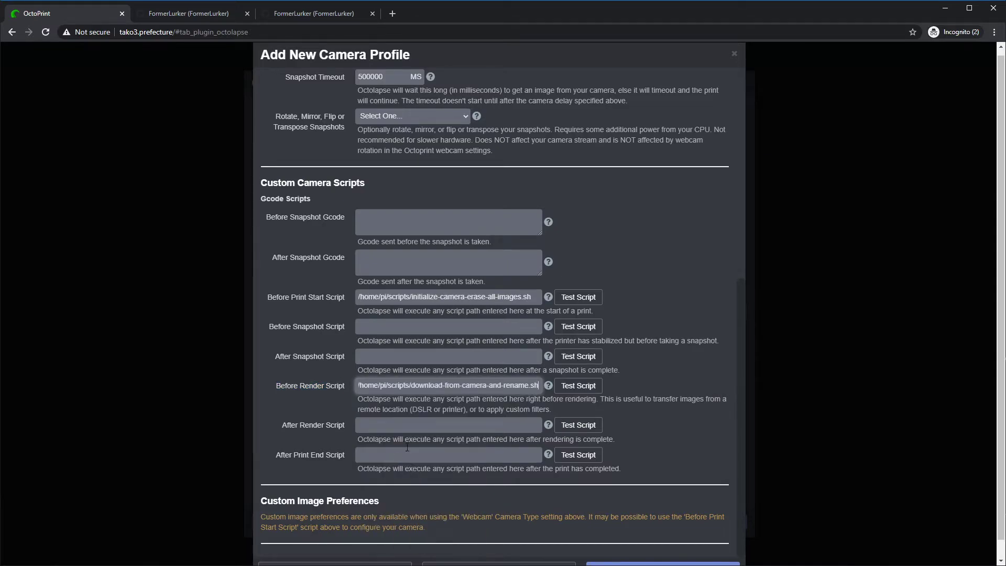
left_click(576, 386)
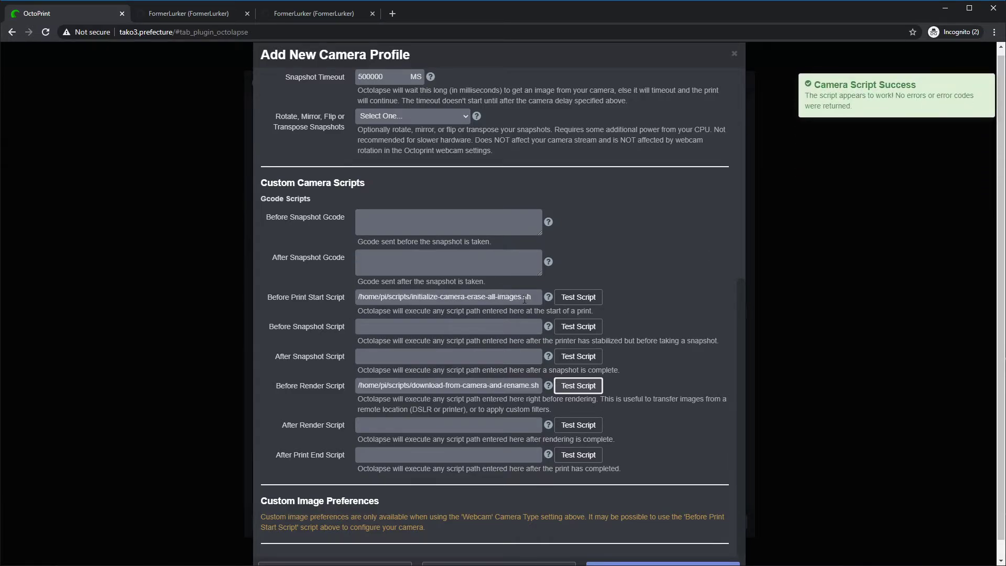
Save the new camera profile and close the OctoPrint settings
left_click_drag(358, 386, 538, 384)
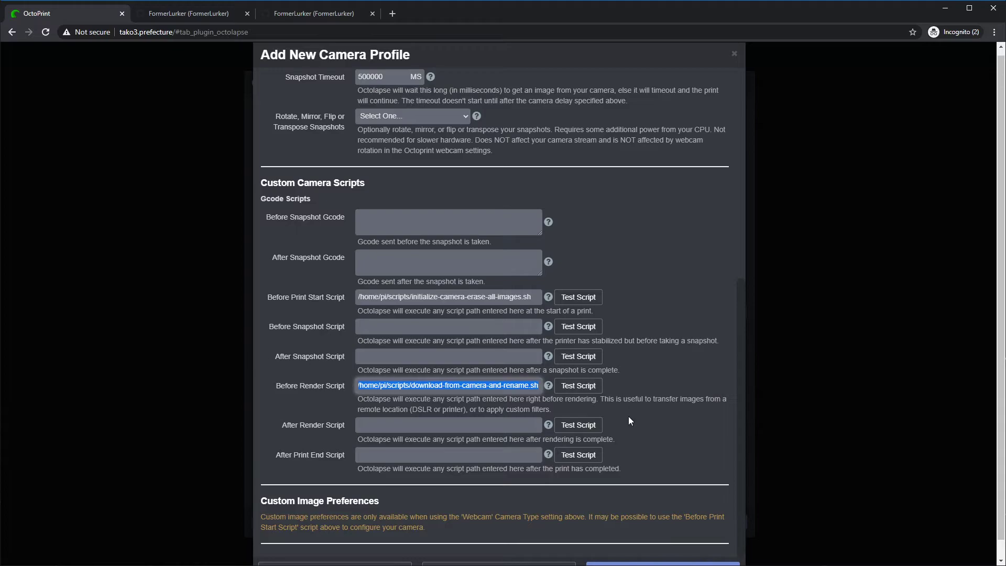
scroll(664, 363, "down", 1)
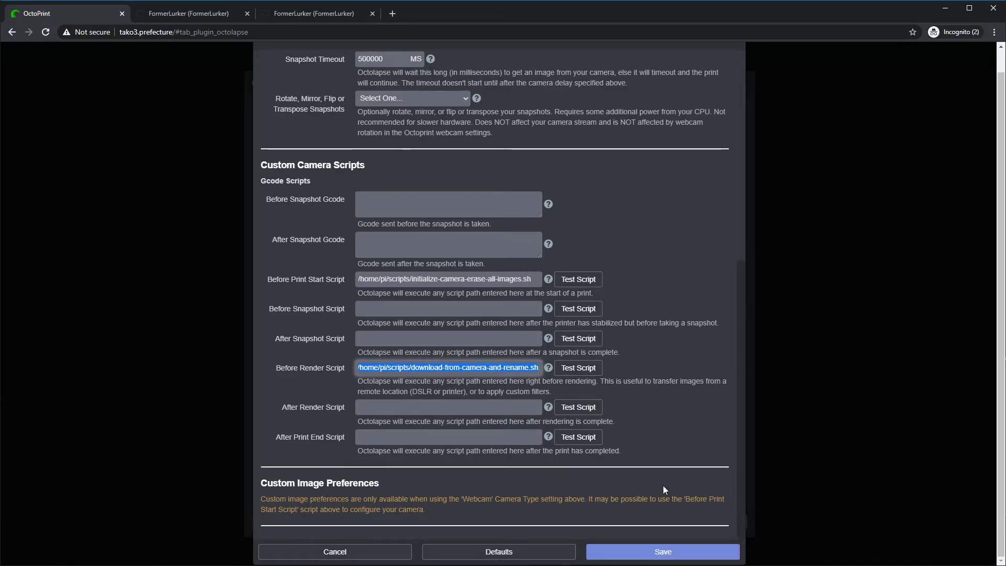
left_click(698, 558)
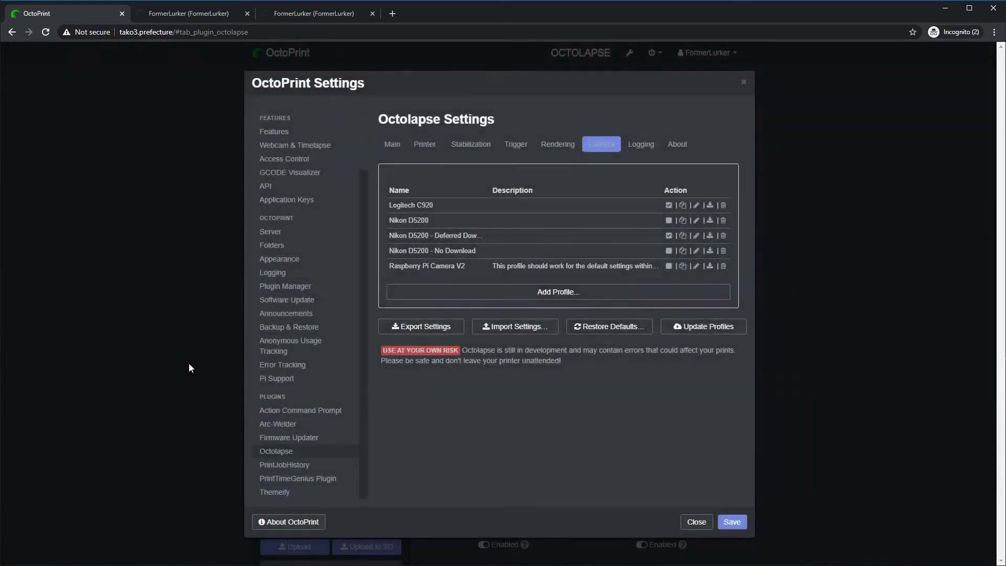
left_click(697, 521)
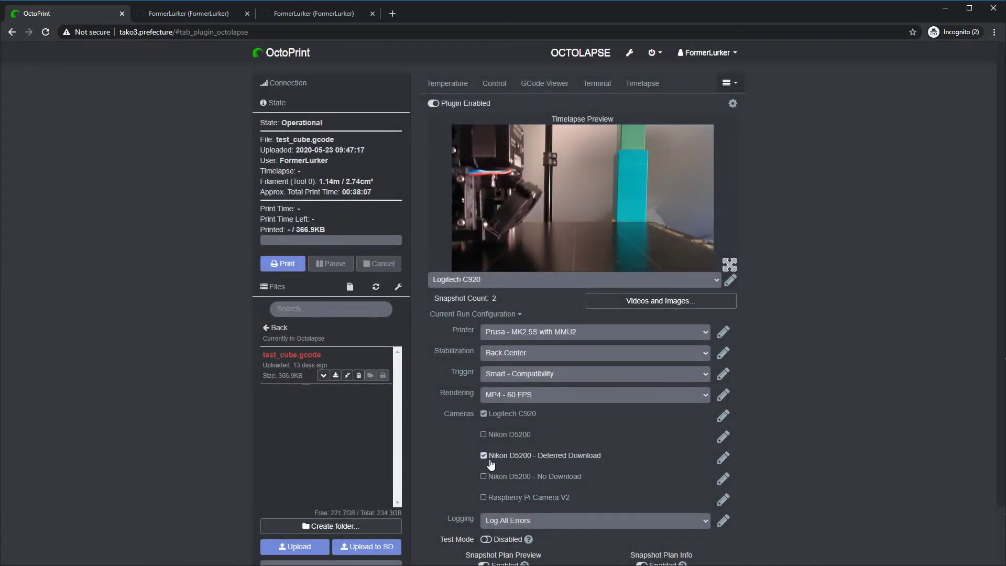
Check that the Nikon D5200 - Deferred Download camera is enabled, and switch the timelapse preview to it to read its message
left_click_drag(627, 457, 474, 463)
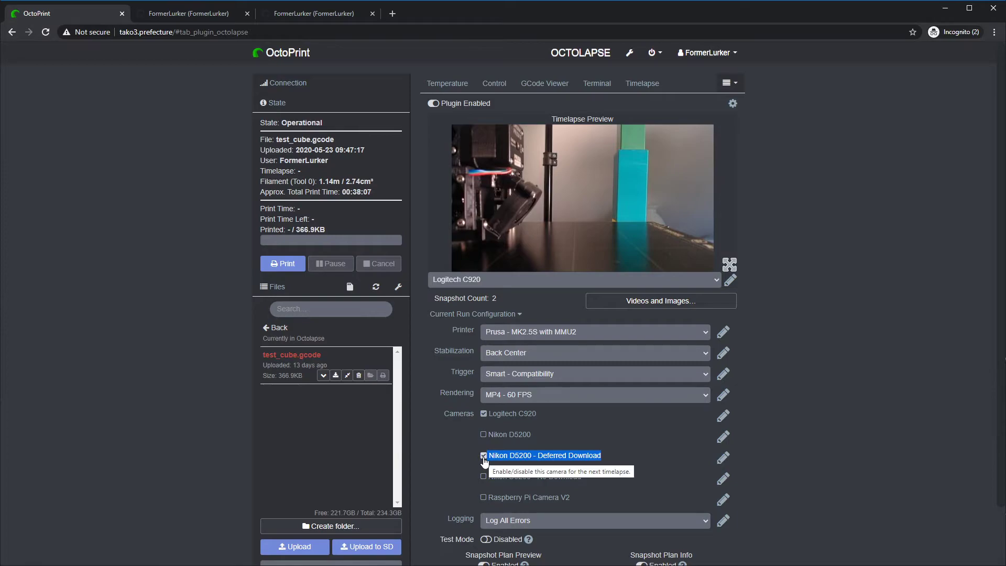
left_click(456, 445)
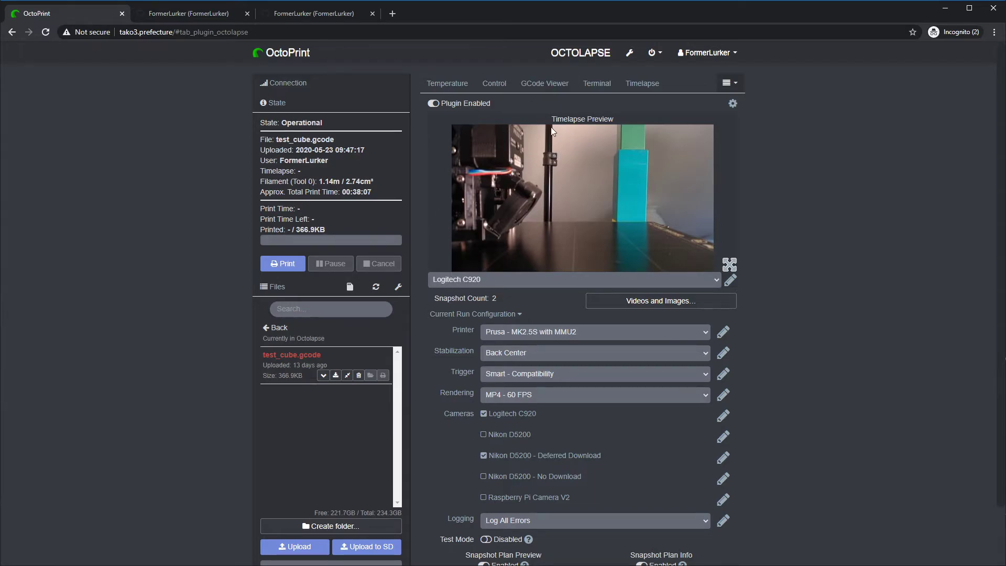
left_click(490, 279)
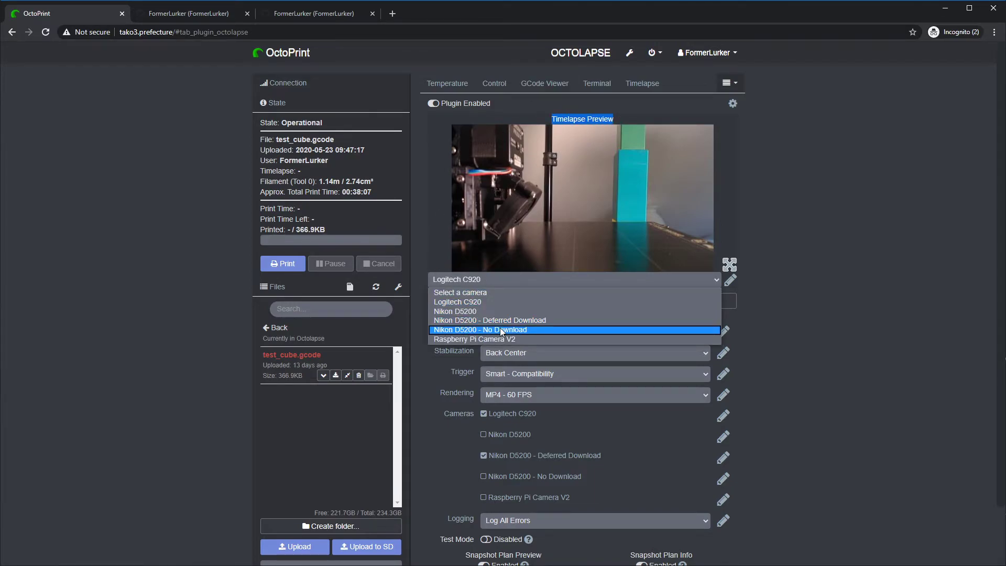
left_click(553, 321)
left_click_drag(453, 175, 678, 220)
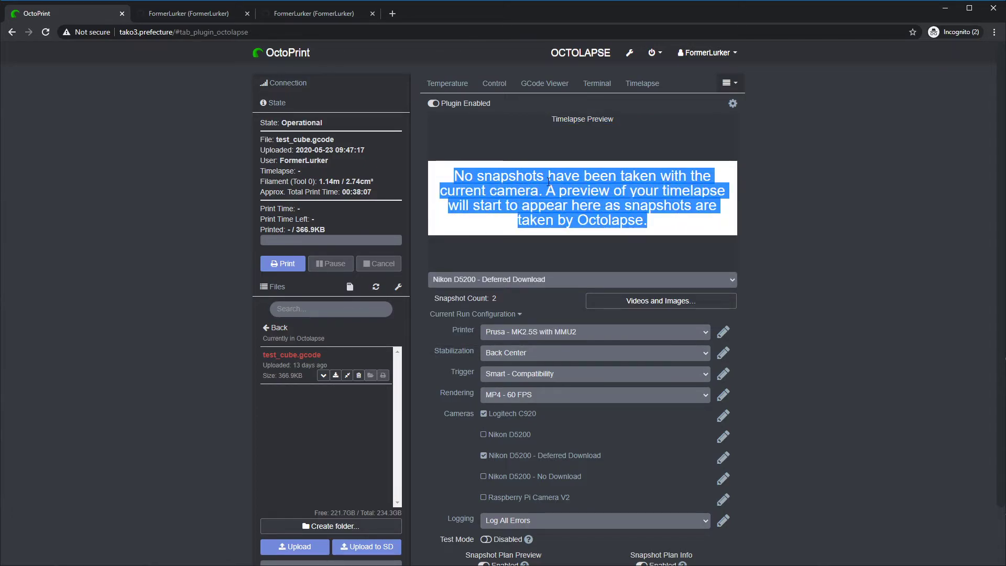
left_click_drag(545, 190, 657, 227)
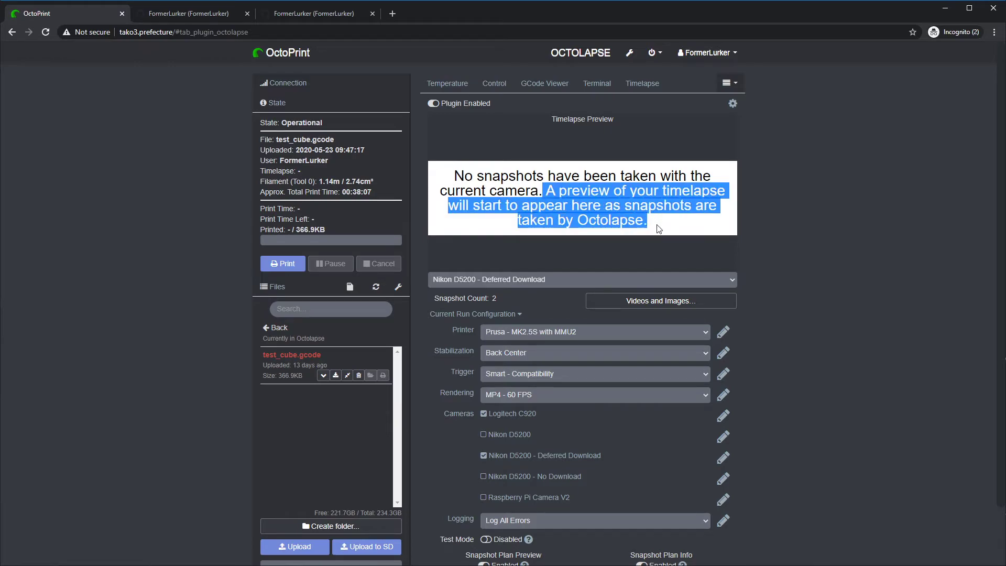
left_click(533, 222)
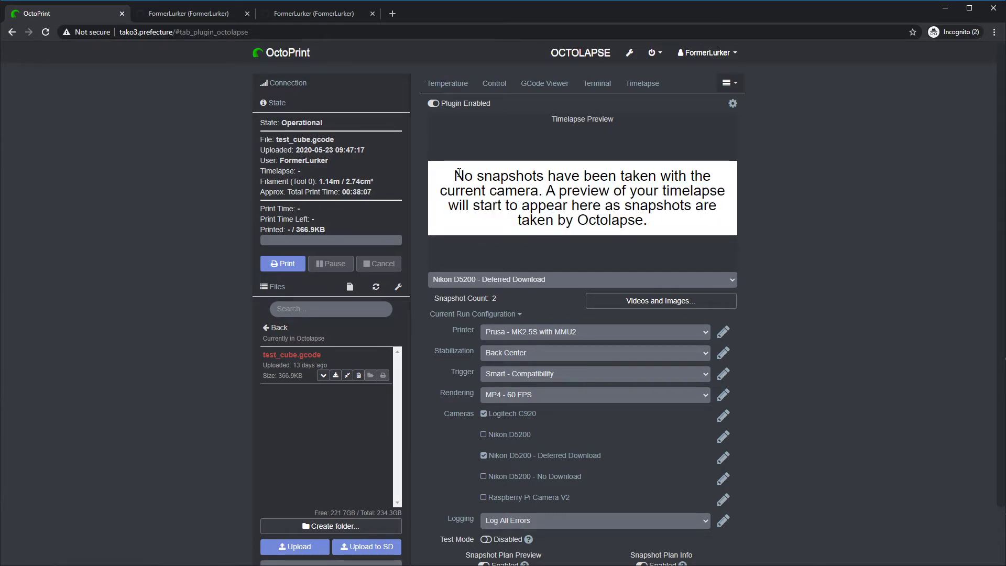
left_click_drag(458, 173, 659, 223)
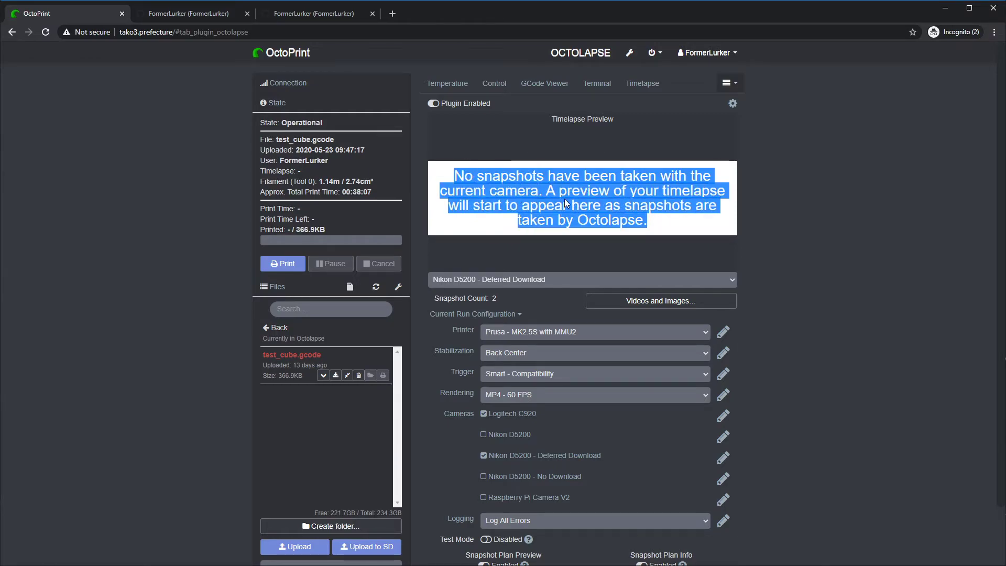
left_click(475, 174)
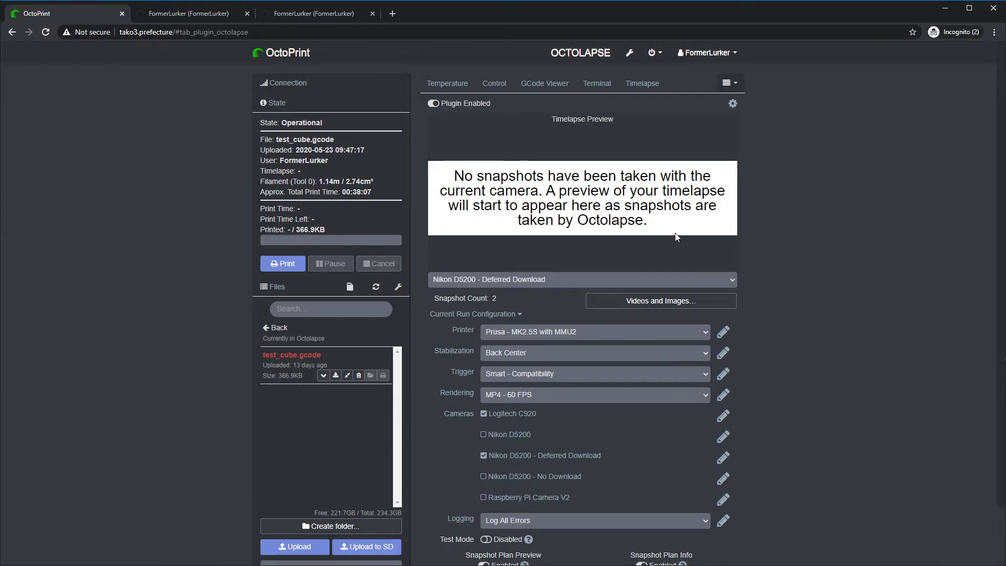
left_click_drag(596, 224, 451, 175)
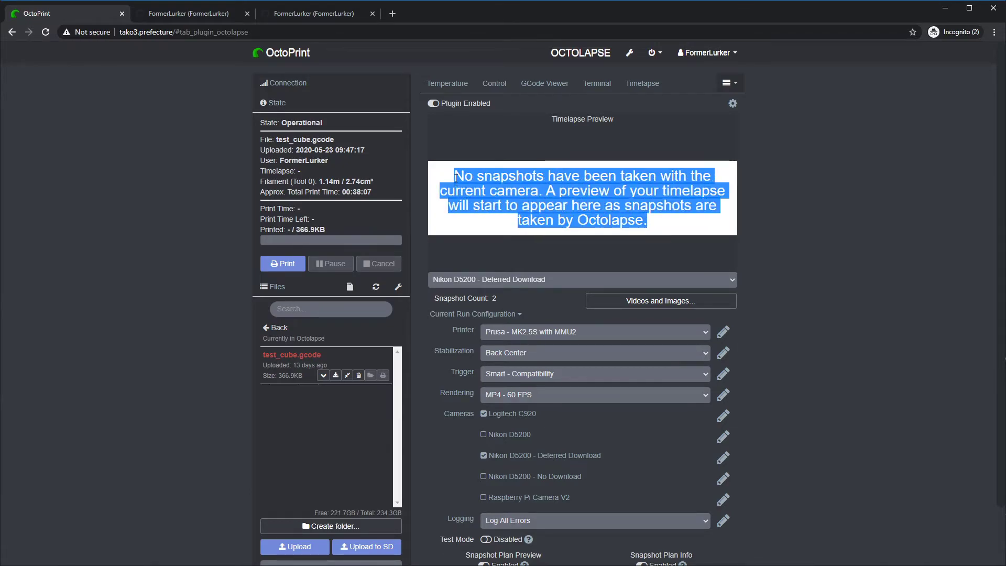
left_click(488, 252)
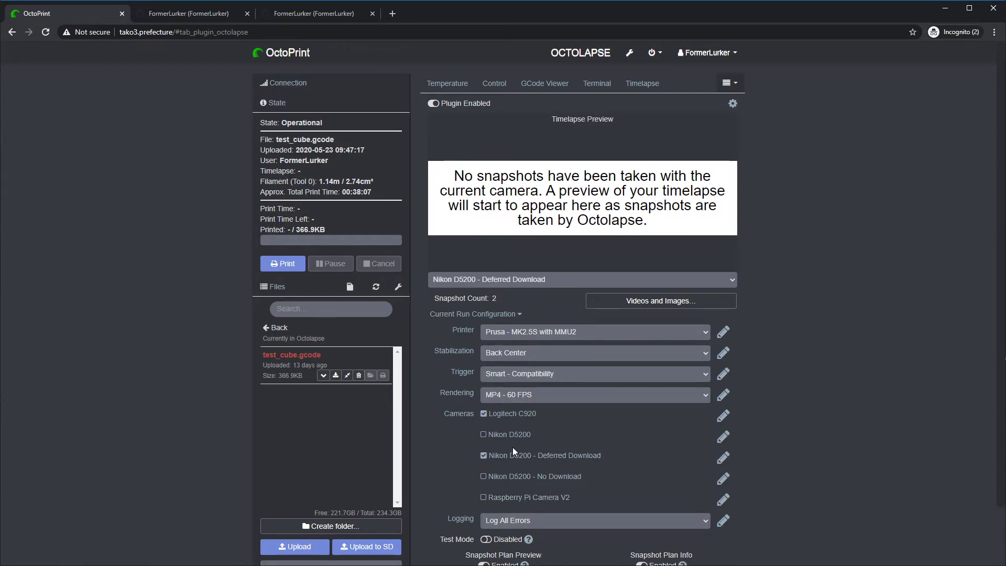
Enable Octolapse Test Mode and exclude the Logitech C920 camera from the current run
scroll(439, 445, "down", 2)
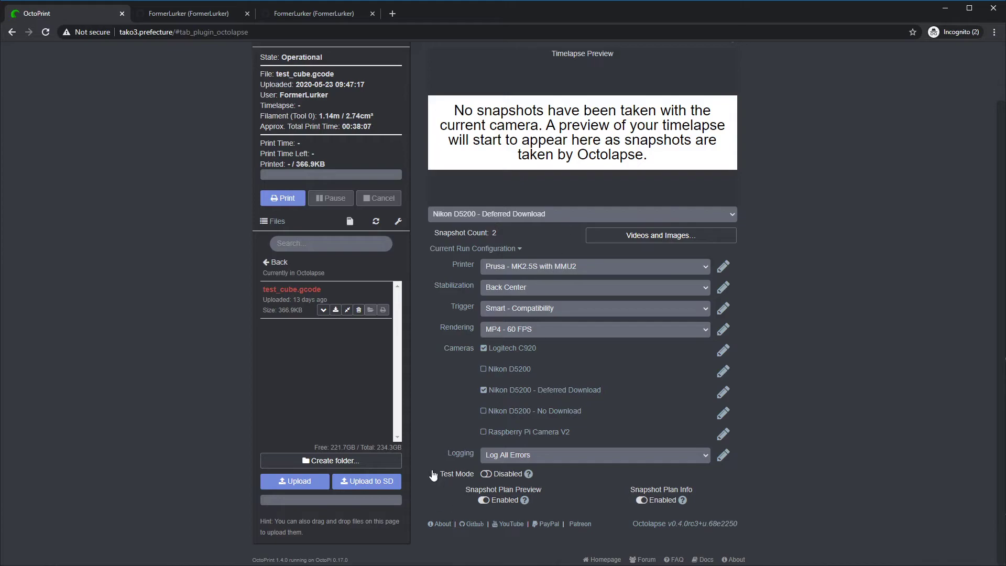
left_click(486, 474)
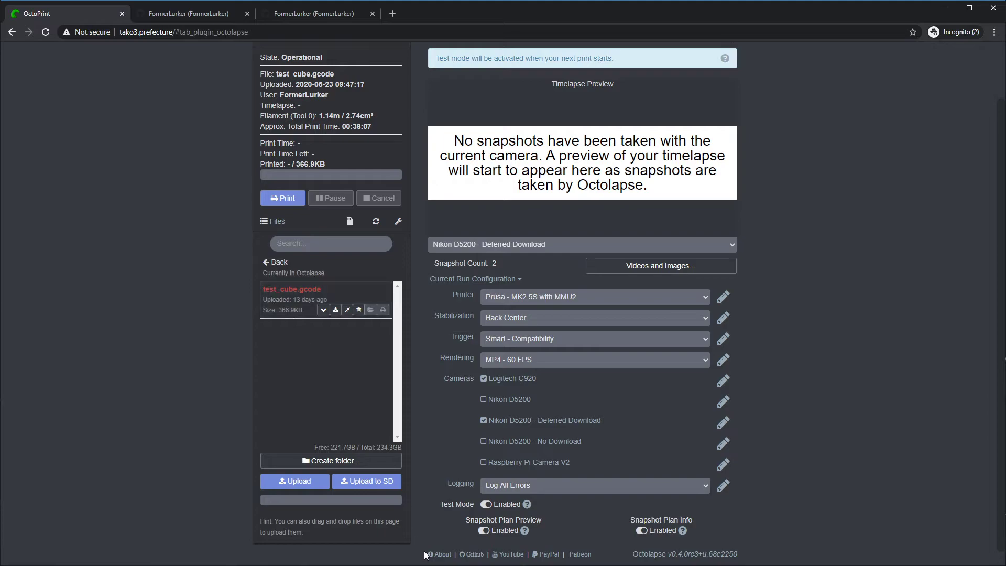
scroll(501, 313, "up", 2)
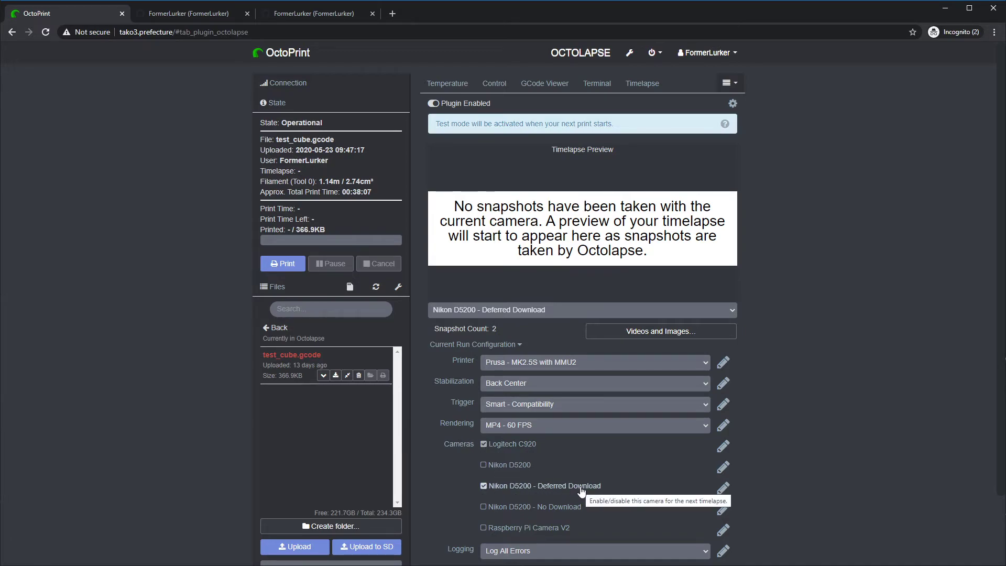
left_click(484, 445)
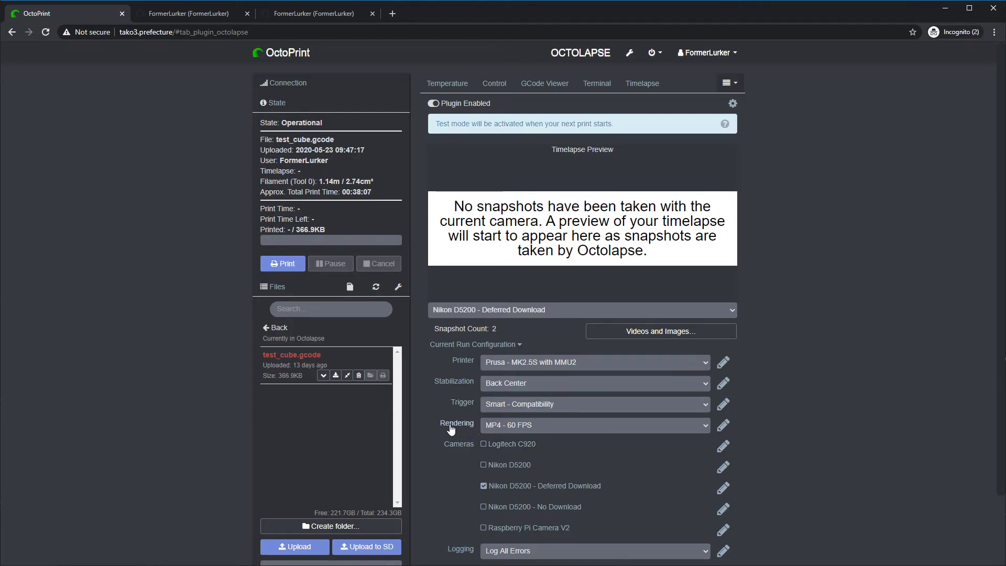
Enable customization of the MP4 - 60 FPS rendering profile, set its Rendering Thread Count to 1, and save the profile
left_click(723, 425)
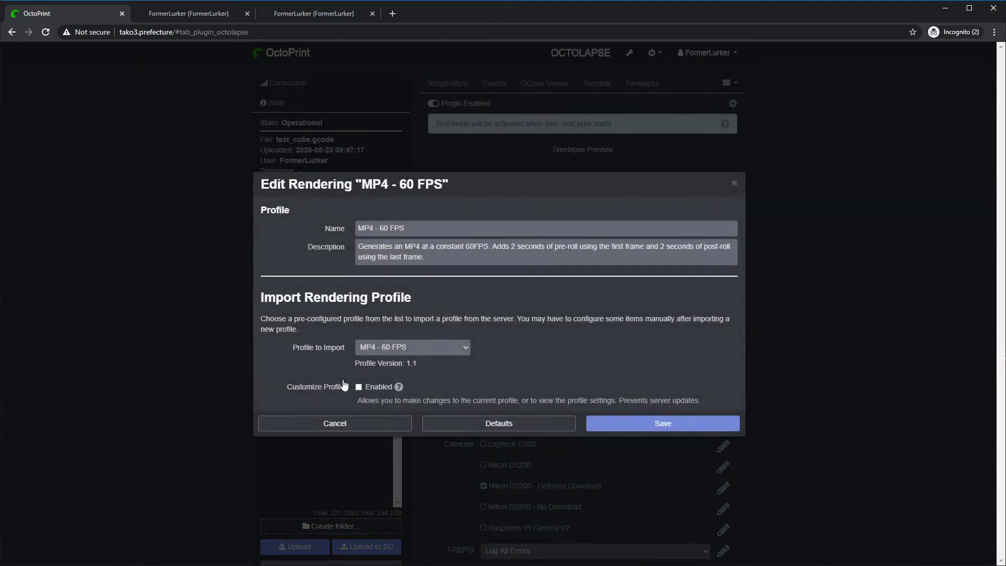
left_click(358, 388)
scroll(447, 385, "down", 10)
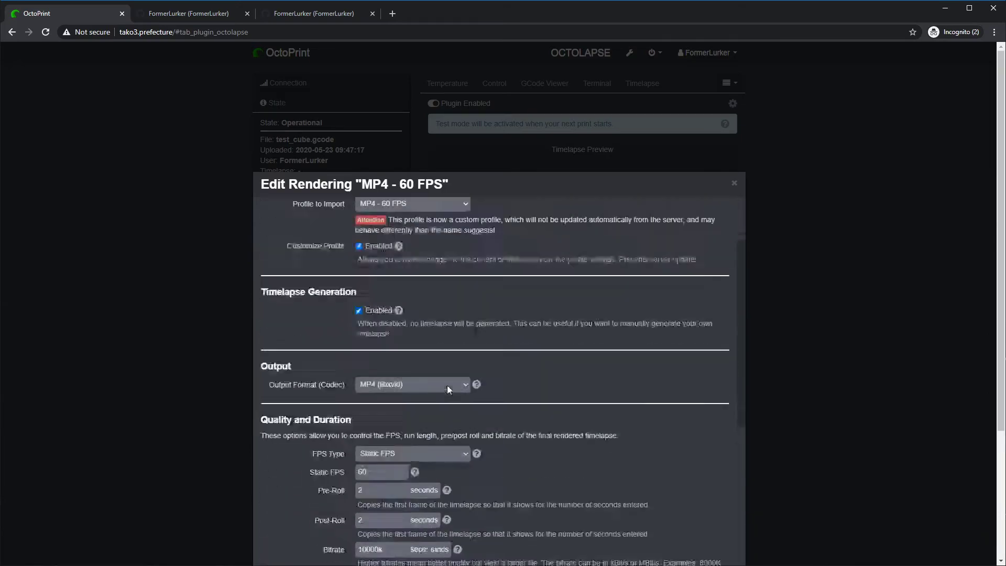
left_click_drag(370, 401, 313, 398)
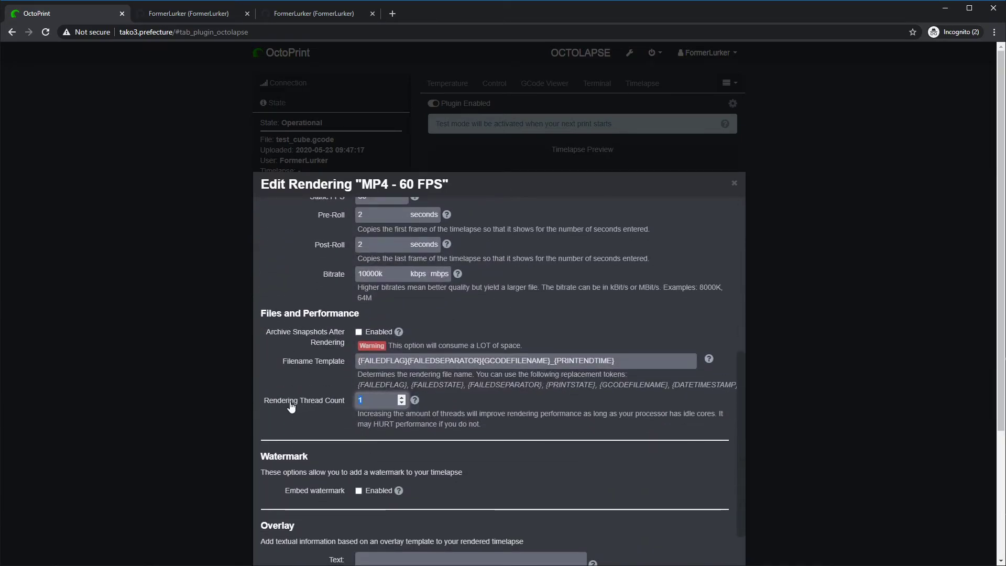
type("3")
left_click_drag(354, 400, 364, 401)
left_click(300, 423)
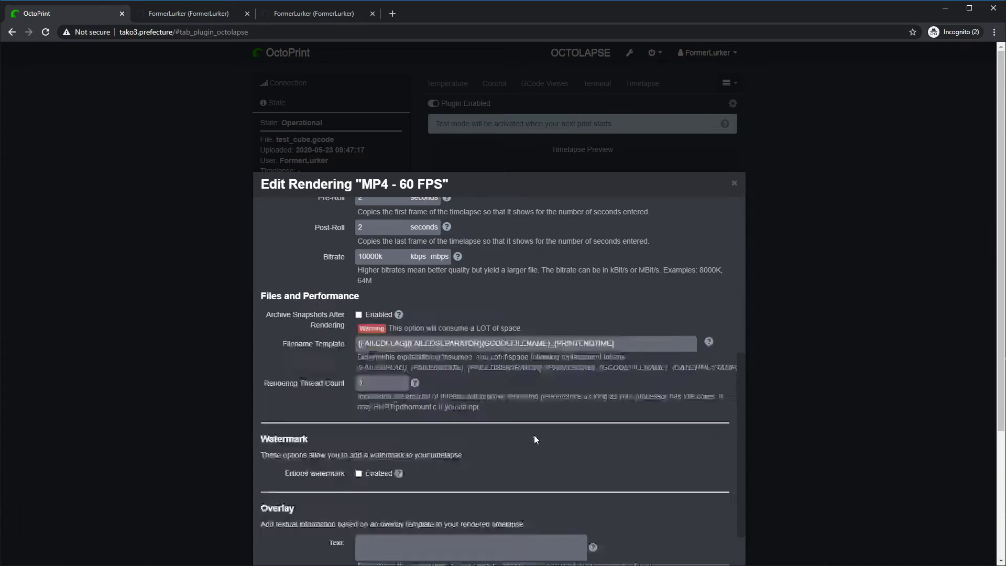
scroll(533, 435, "down", 10)
left_click(673, 550)
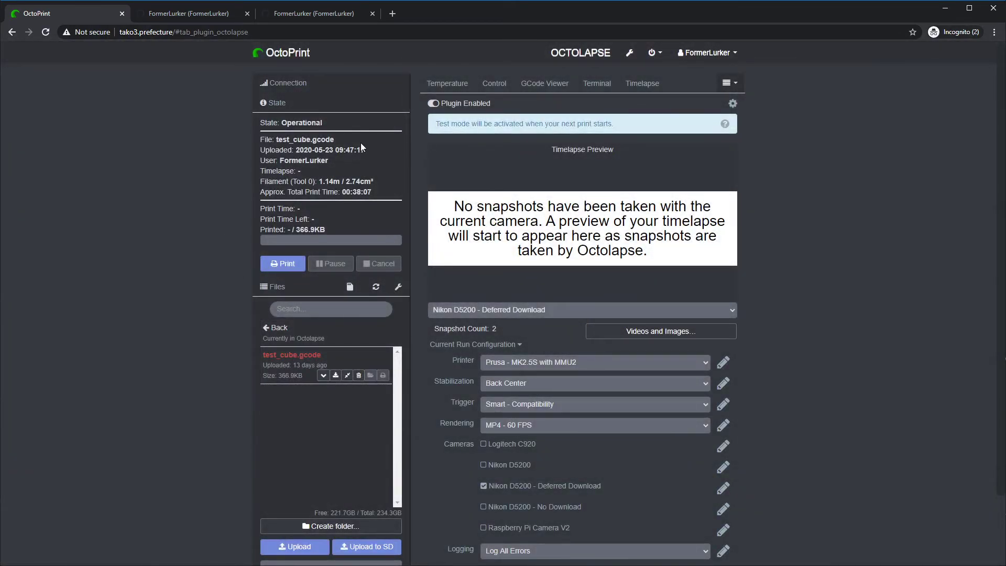
scroll(445, 460, "down", 2)
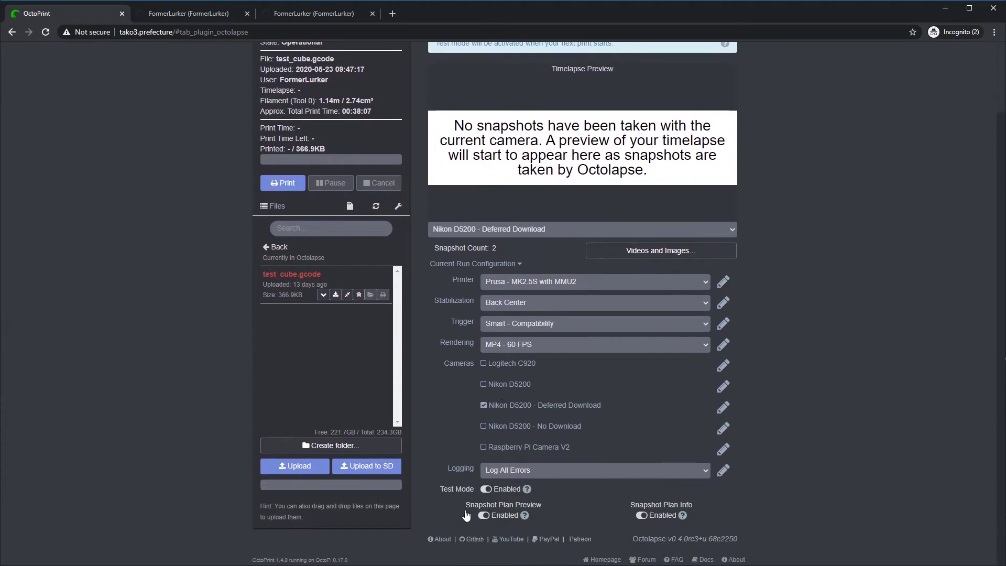
Check the test mode notice, start printing test_cube.gcode, and switch to the printer control view
scroll(414, 329, "up", 2)
left_click_drag(436, 123, 645, 125)
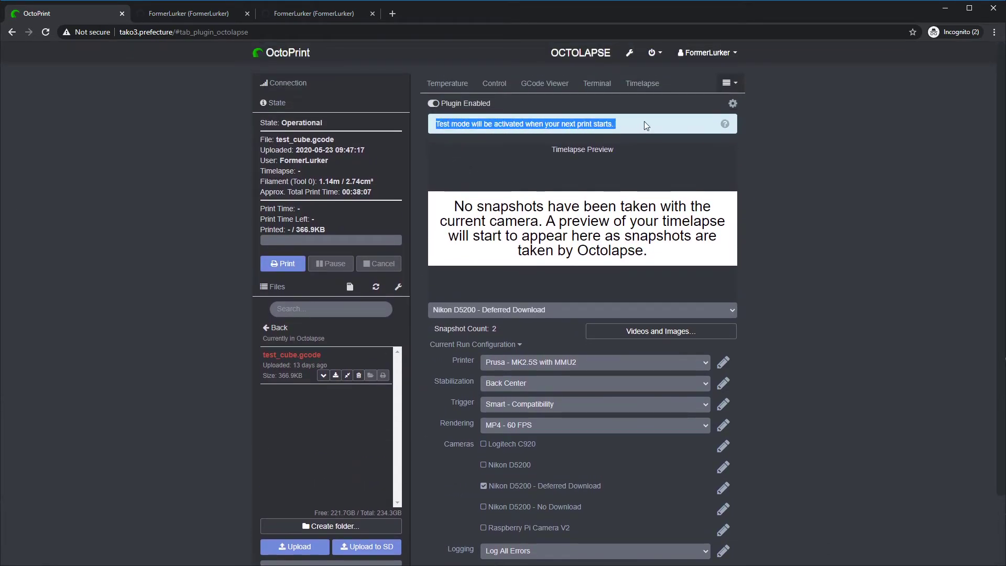
left_click(474, 163)
left_click(285, 269)
left_click(494, 84)
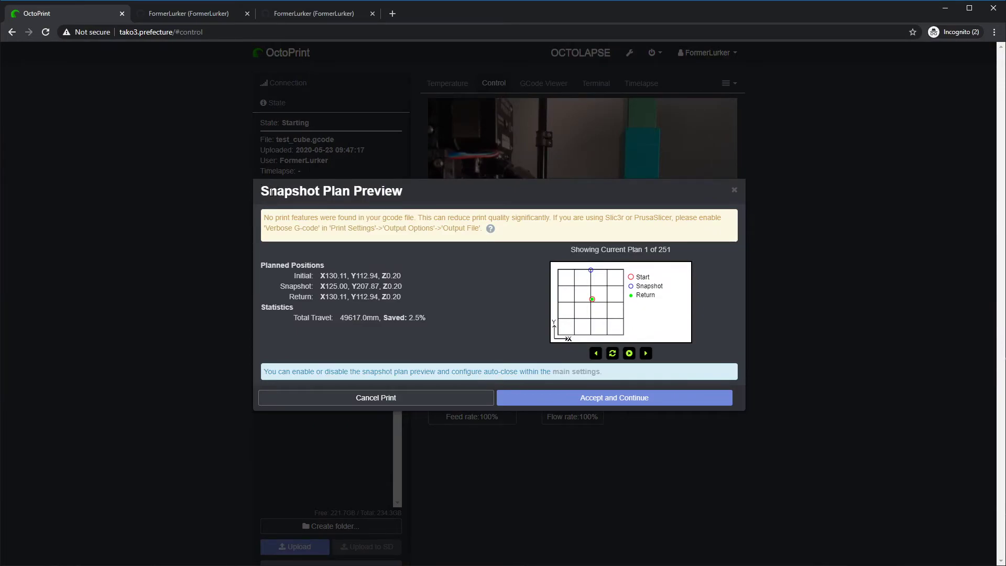
Play through the planned snapshots in the Snapshot Plan Preview and accept the plan to continue the print
left_click_drag(263, 191, 419, 198)
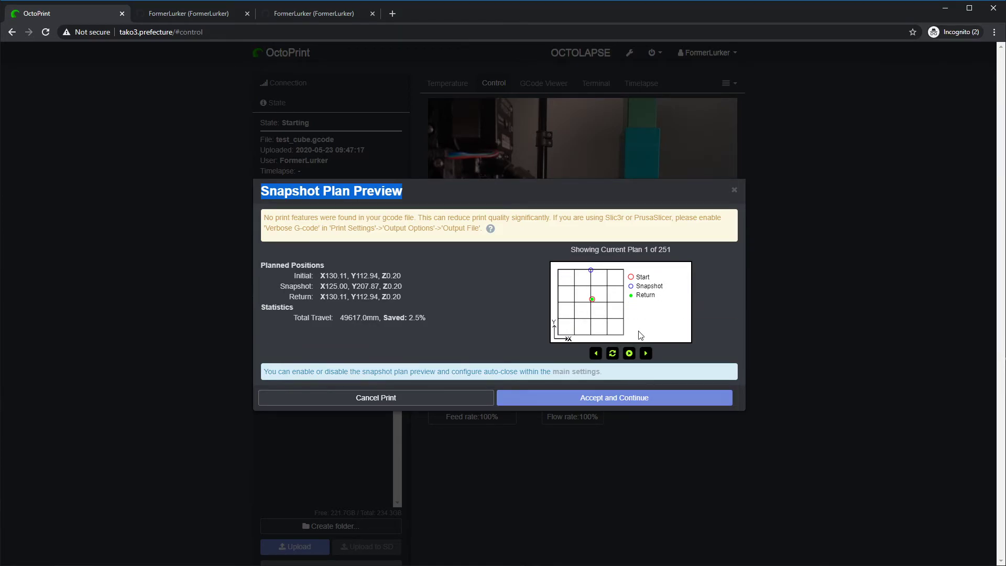
left_click(629, 353)
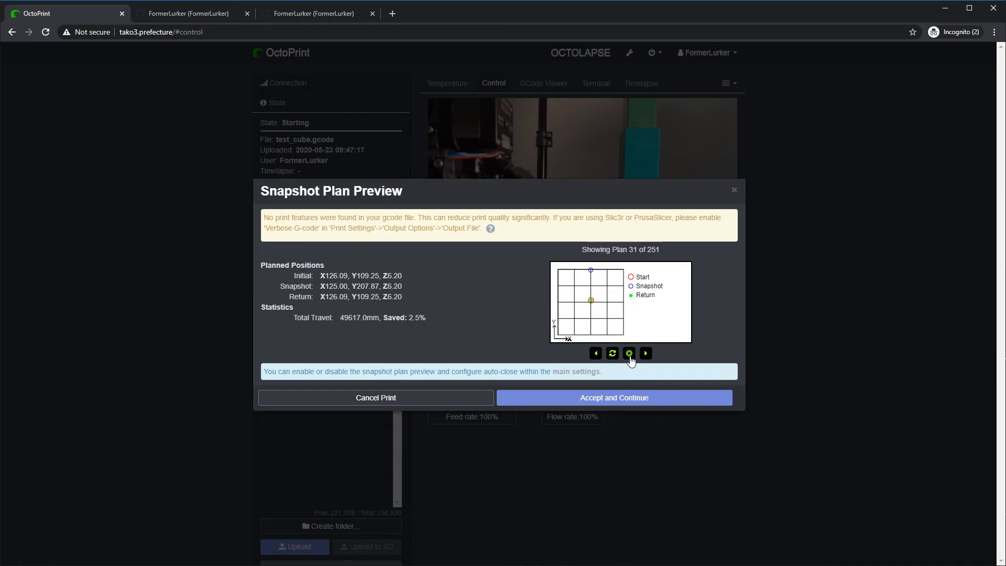
left_click(629, 398)
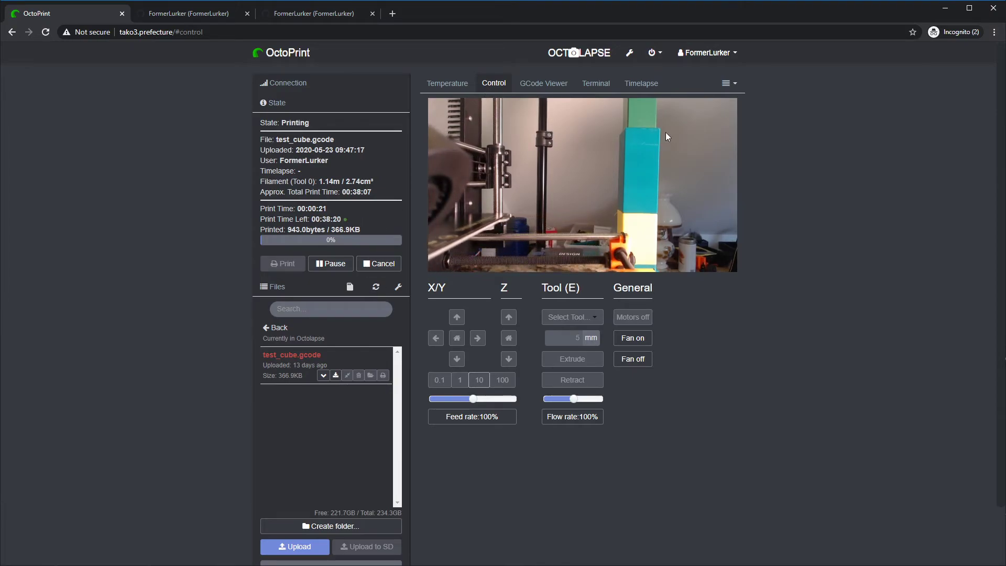
Return to the Octolapse page and examine the Snapshot Plan information for the running print
left_click(726, 83)
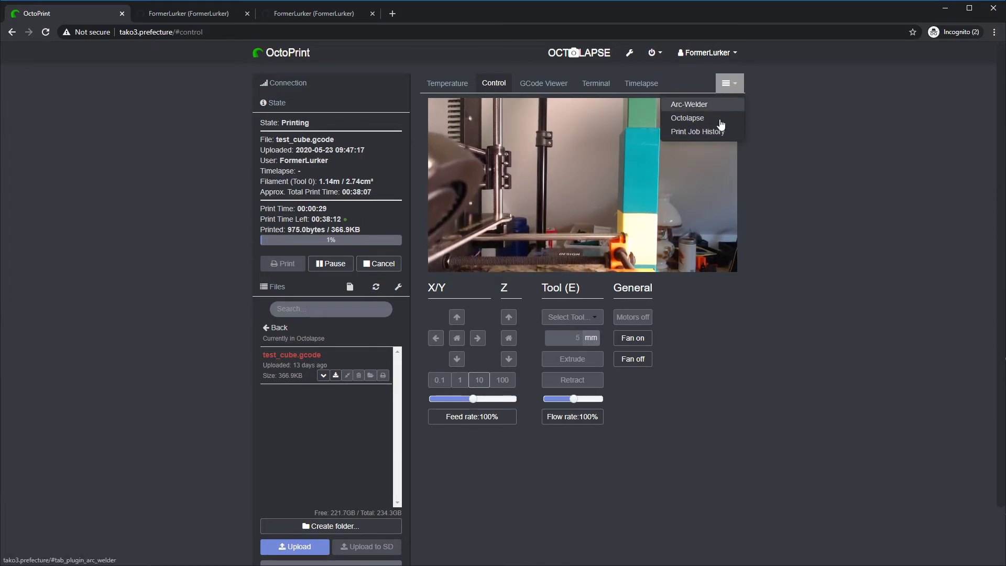
left_click(695, 121)
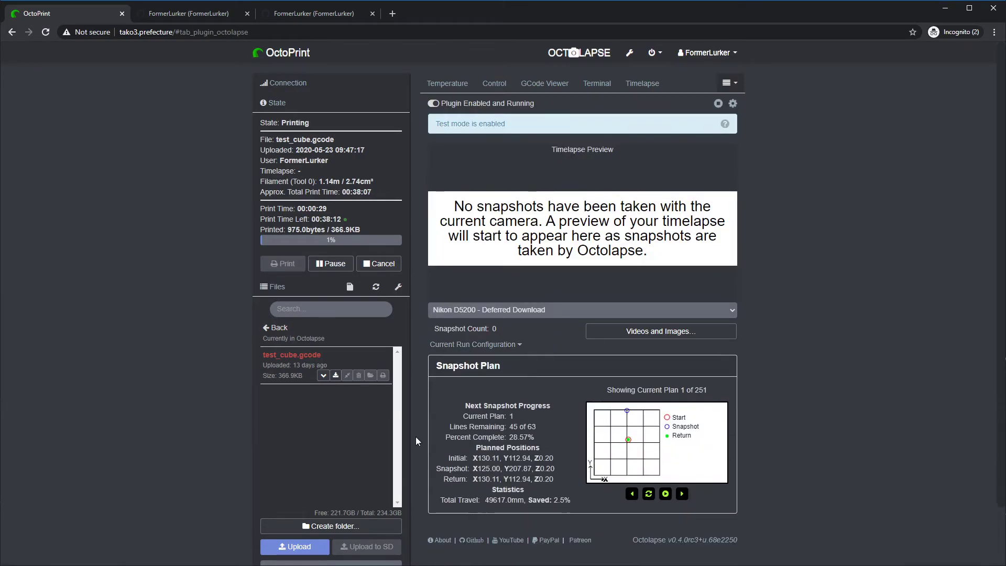
left_click_drag(437, 365, 696, 500)
left_click(713, 502)
Expand the current run configuration and turn Snapshot Plan Info off and back on
left_click(471, 344)
scroll(434, 356, "down", 4)
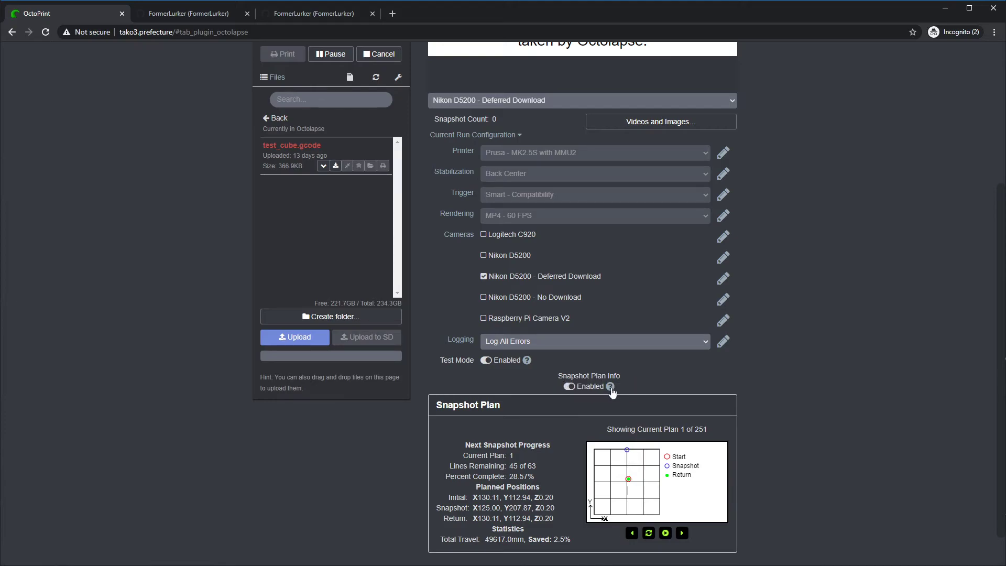
left_click(567, 388)
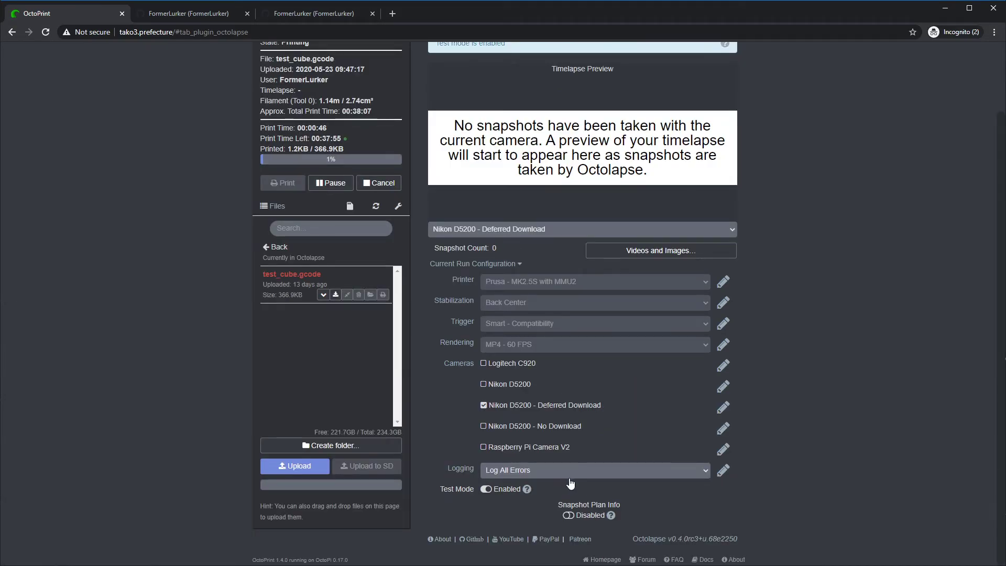
left_click(567, 516)
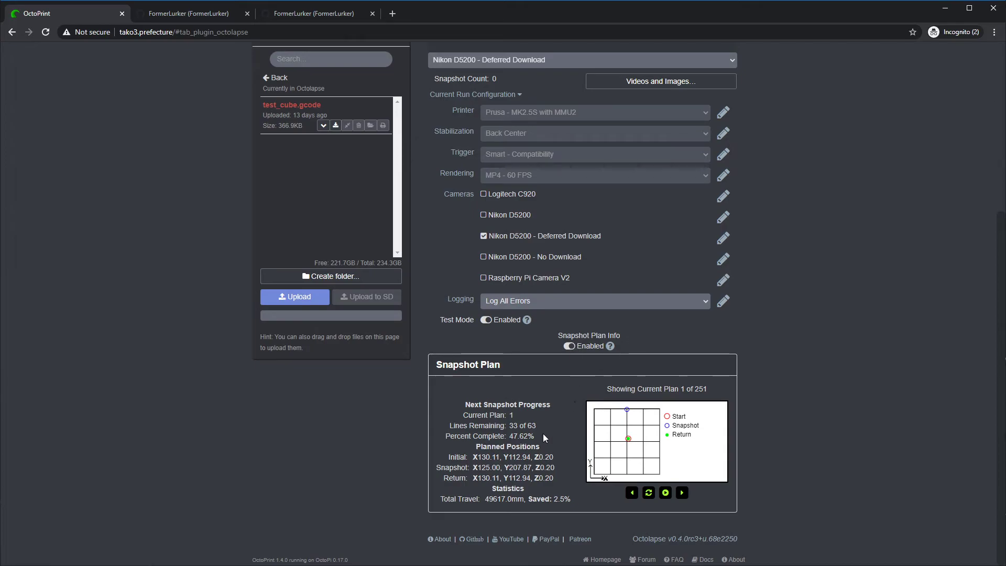
Play through the snapshot plan, collapse the run configuration, and check the snapshot progress, snapshot count and timelapse preview message
left_click_drag(509, 425, 535, 436)
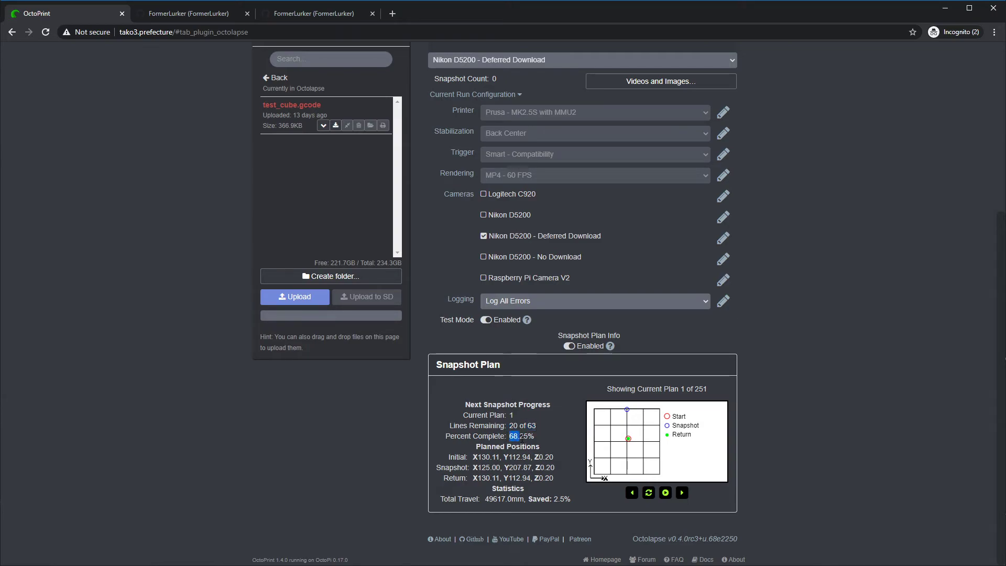
left_click(666, 492)
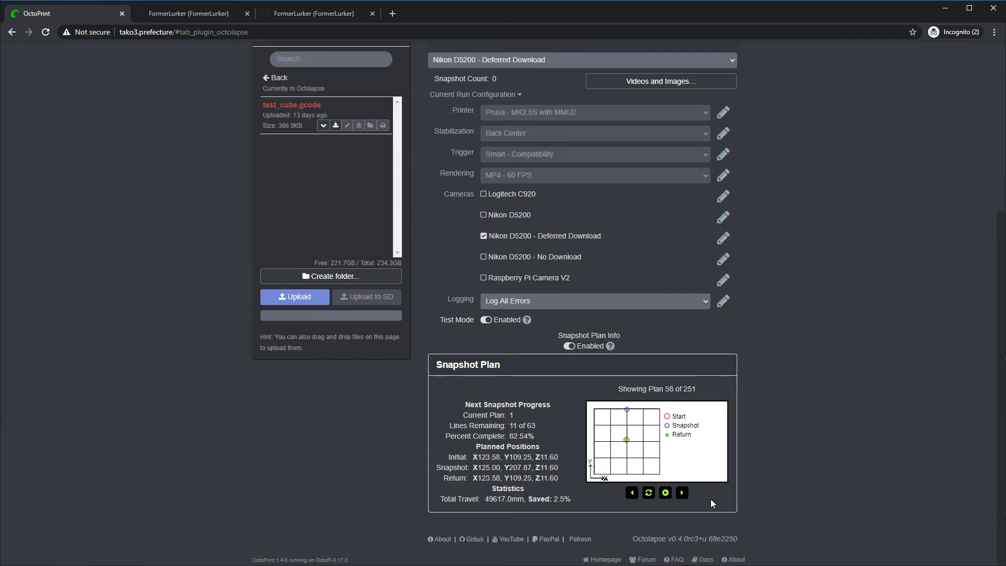
scroll(580, 216, "up", 5)
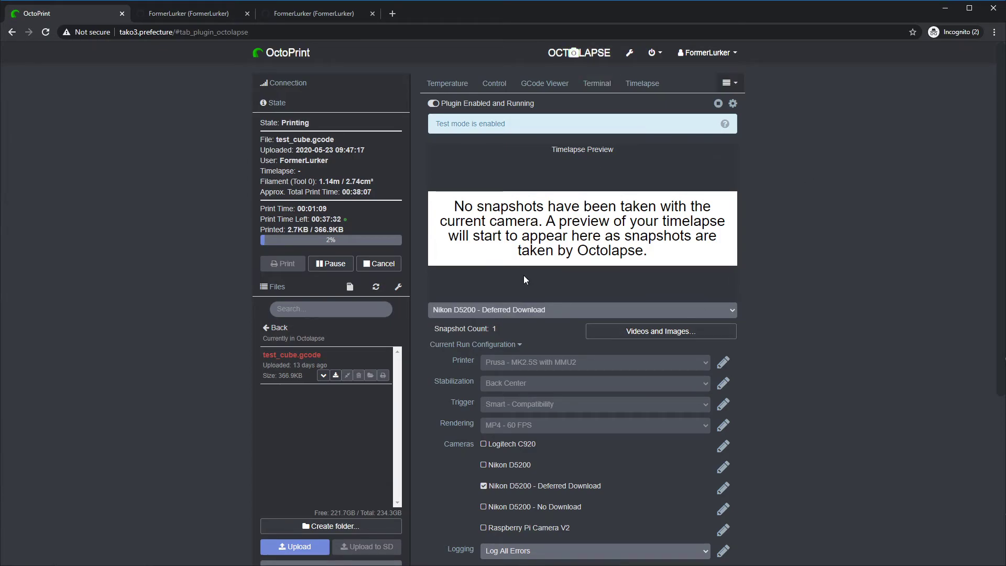
left_click_drag(497, 329, 434, 328)
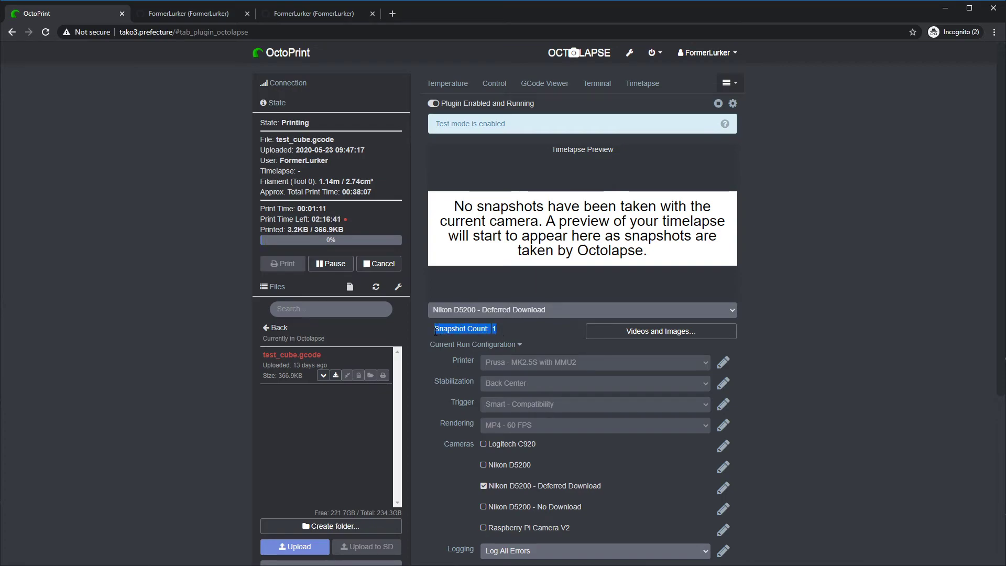
left_click(450, 344)
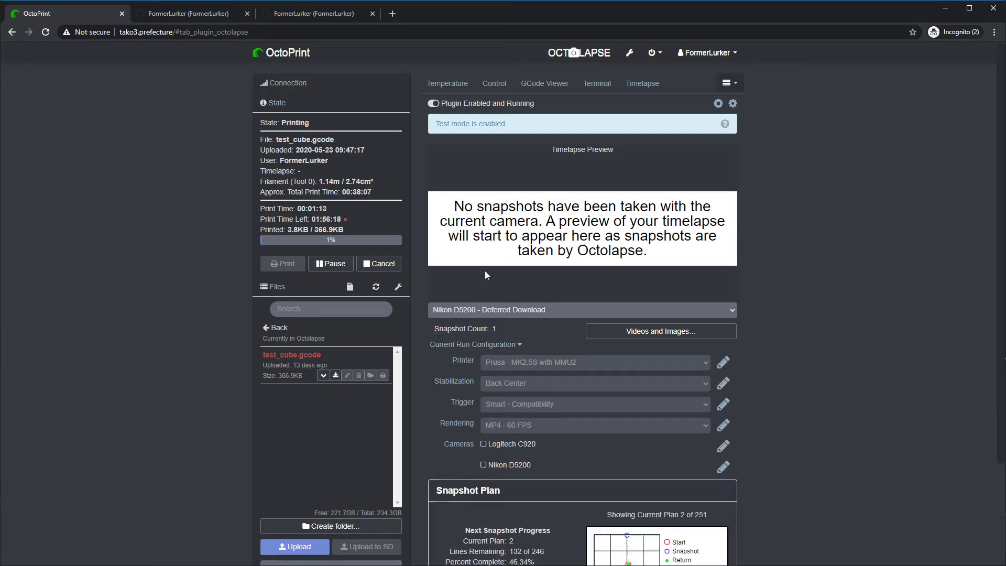
left_click_drag(665, 257, 436, 203)
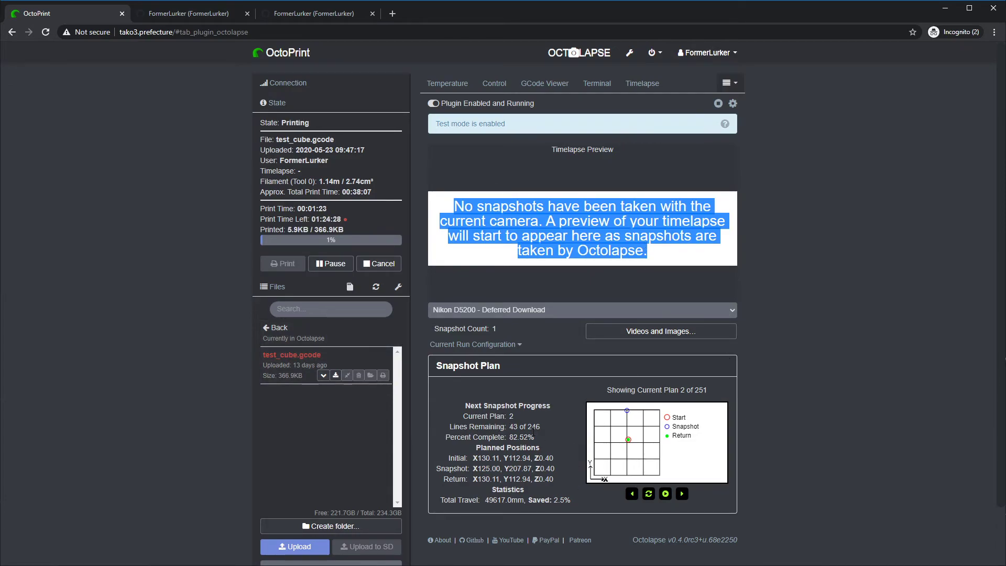
left_click_drag(509, 438, 535, 439)
left_click(518, 478)
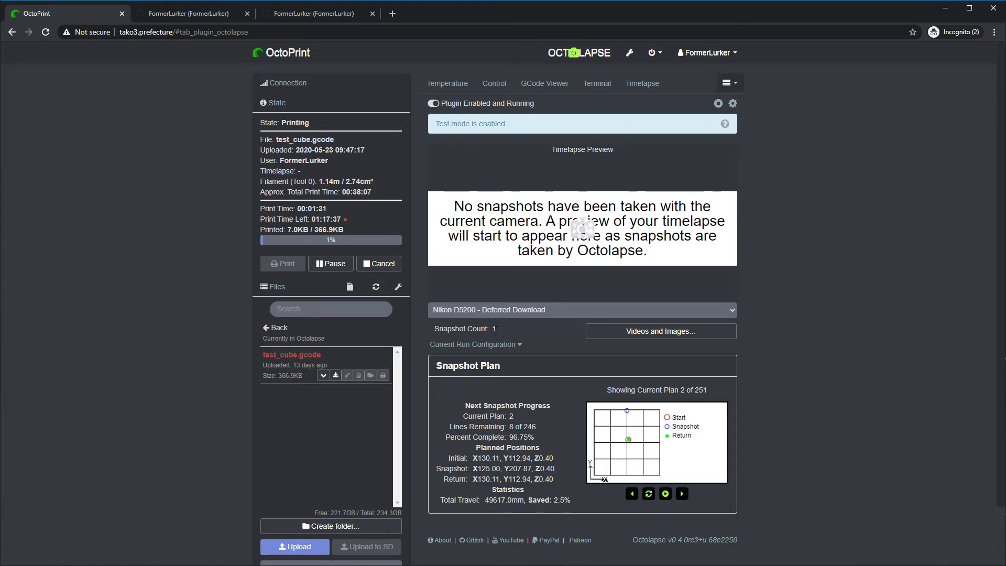
Cancel the running test print and confirm the cancellation
left_click(378, 263)
left_click(623, 340)
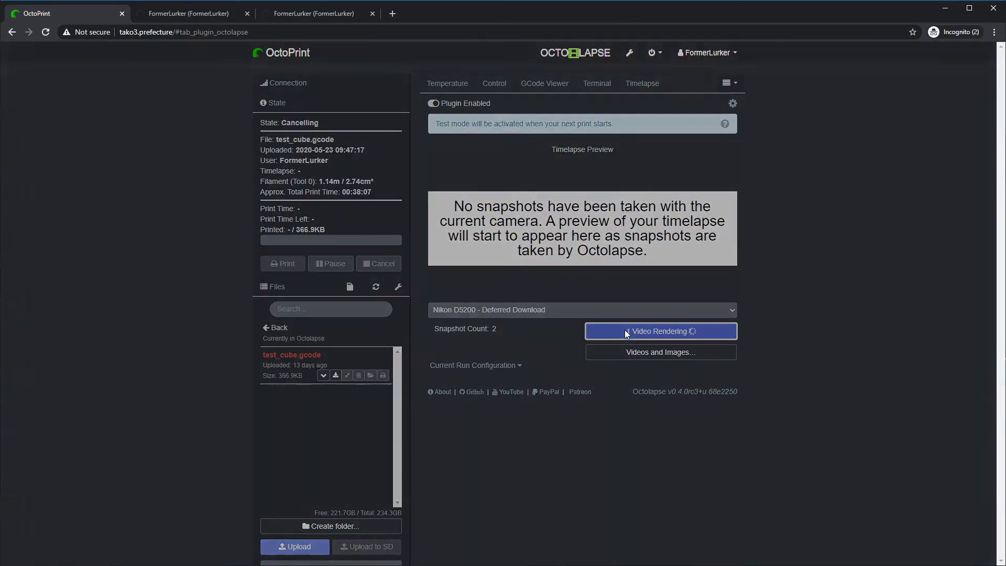
Check the progress of the test_cube rendering, and look over the list of finished timelapse videos
left_click(626, 332)
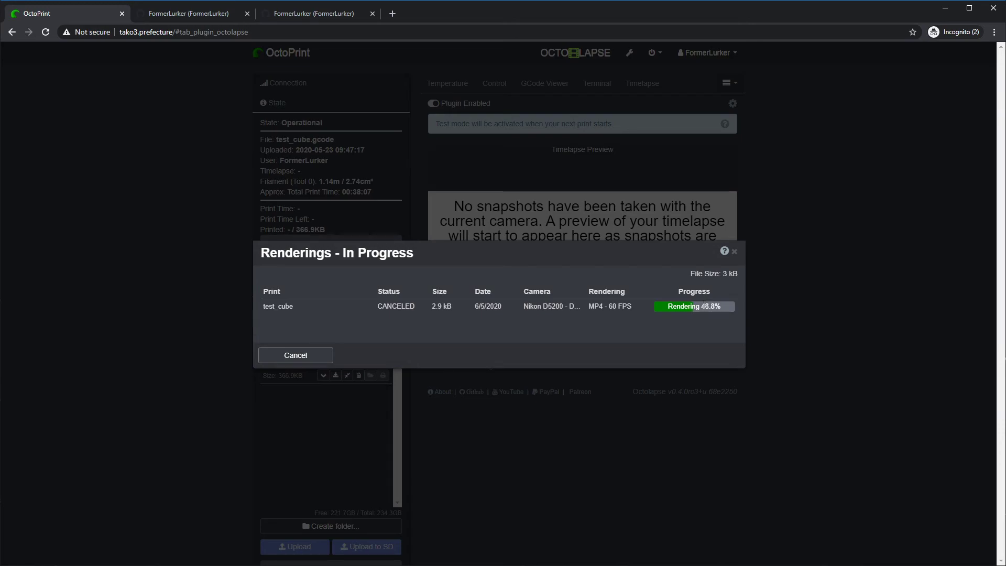
left_click(308, 356)
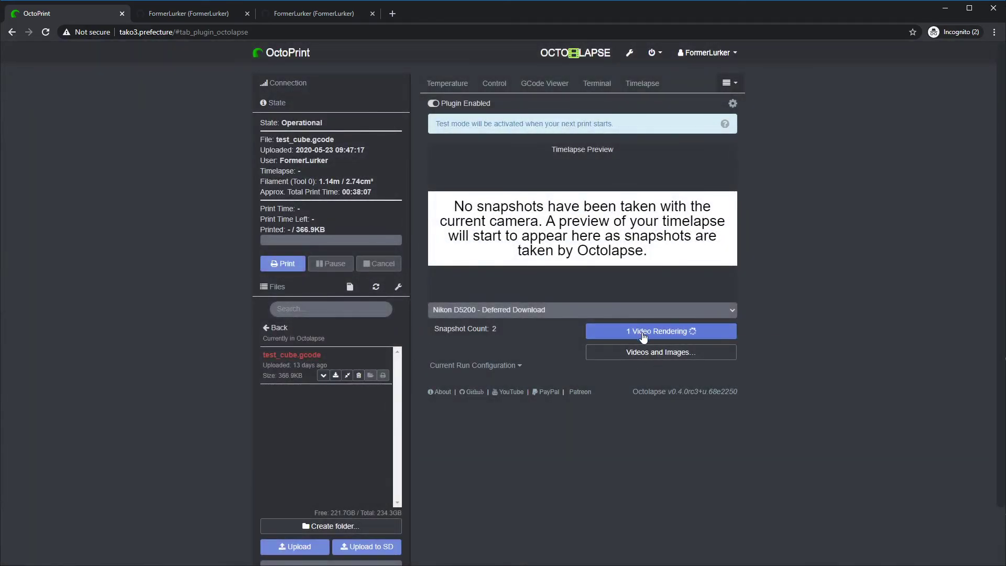
left_click(637, 352)
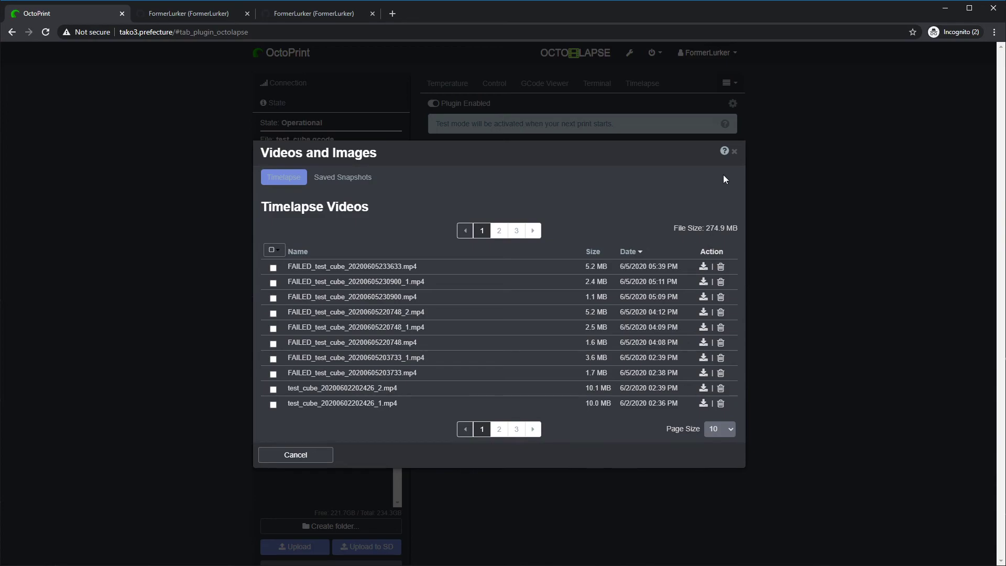
left_click(733, 152)
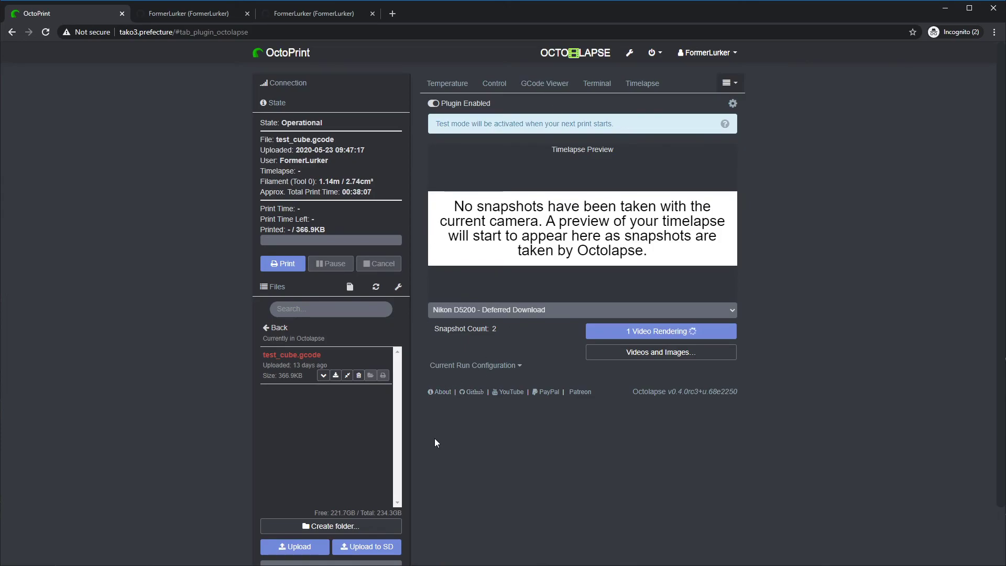
Read the patron list and community acknowledgements on Octolapse's About page, and close the settings
left_click(434, 392)
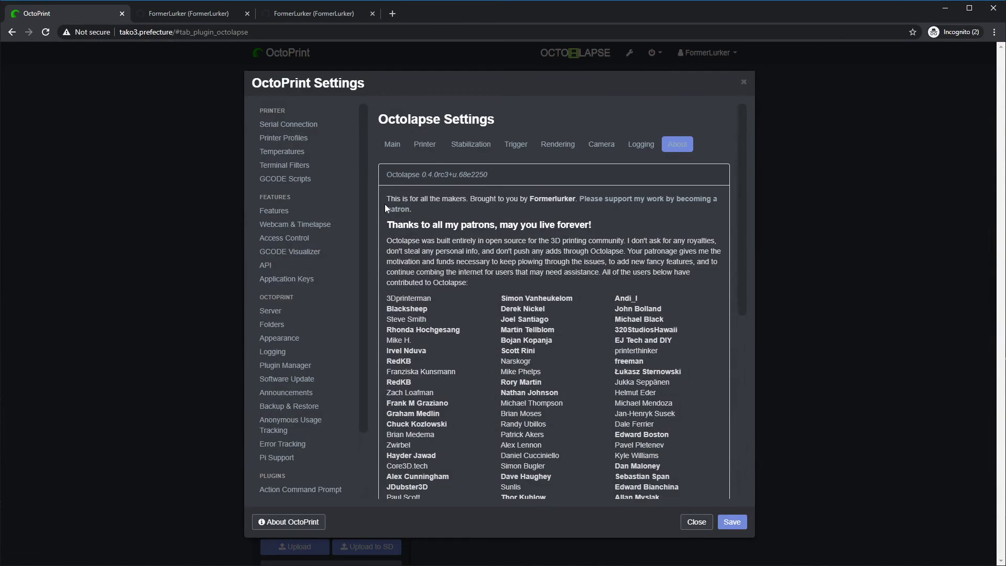
left_click_drag(384, 294, 524, 429)
left_click_drag(637, 412, 649, 218)
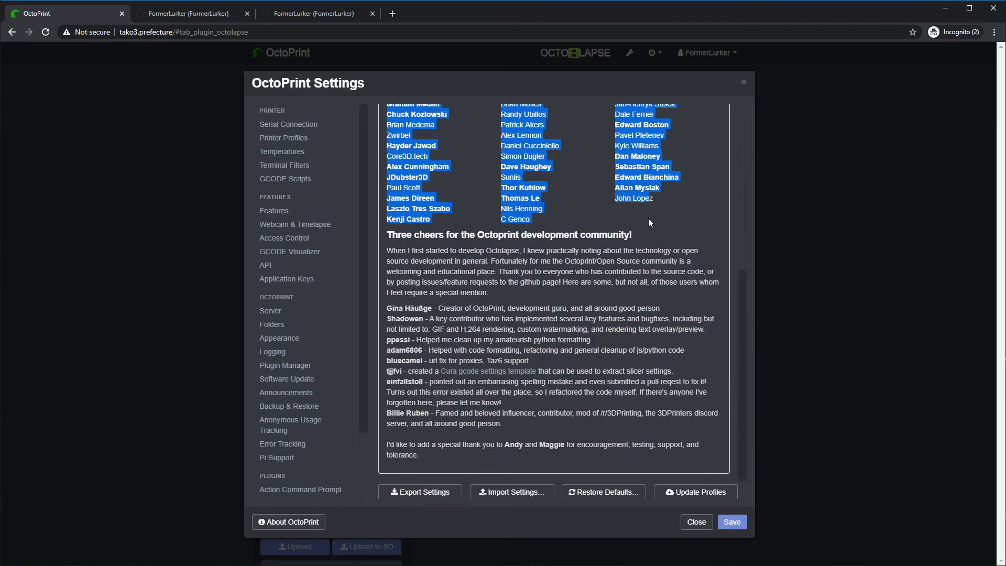
scroll(648, 220, "up", 3)
scroll(573, 319, "down", 4)
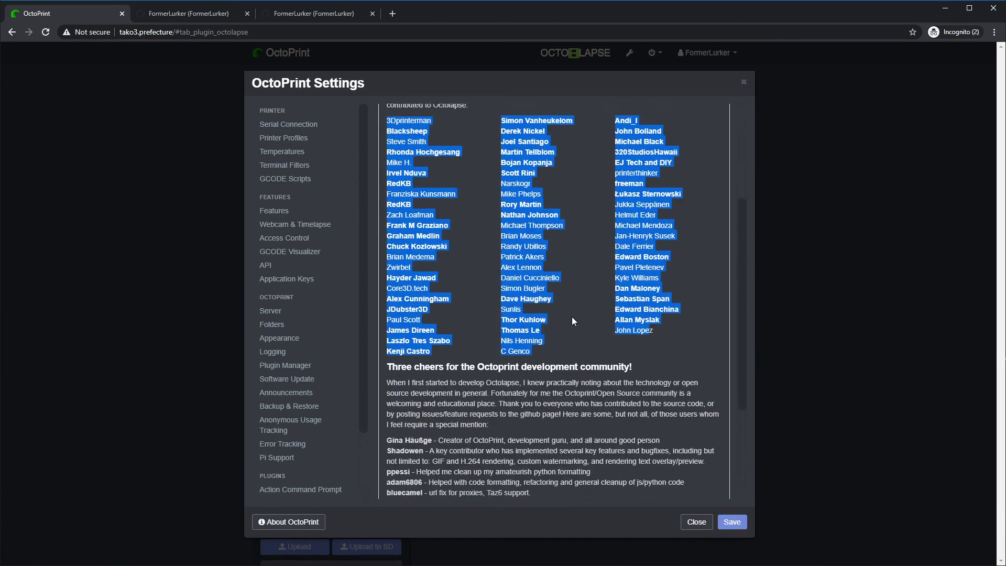
left_click_drag(386, 203, 503, 390)
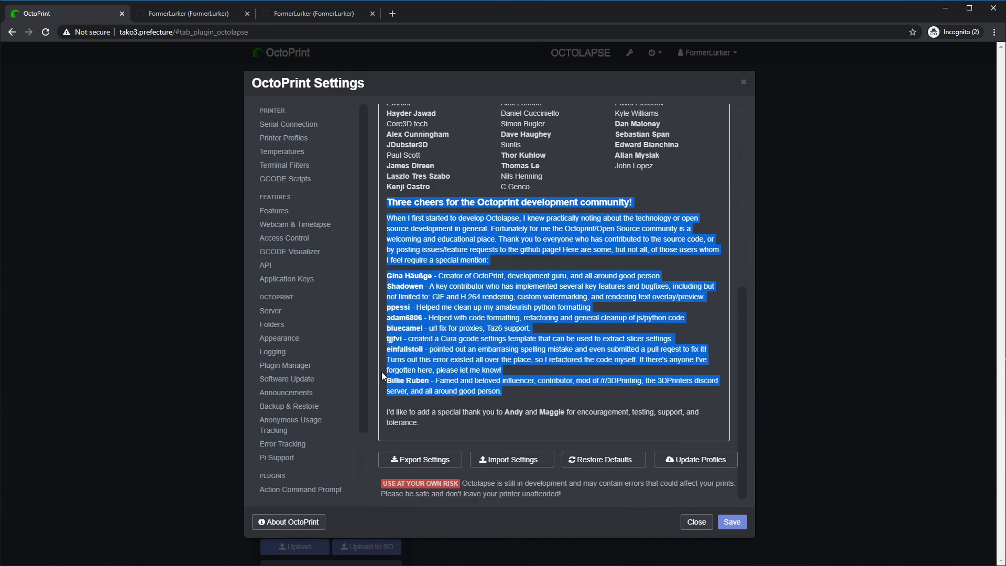
left_click(403, 381)
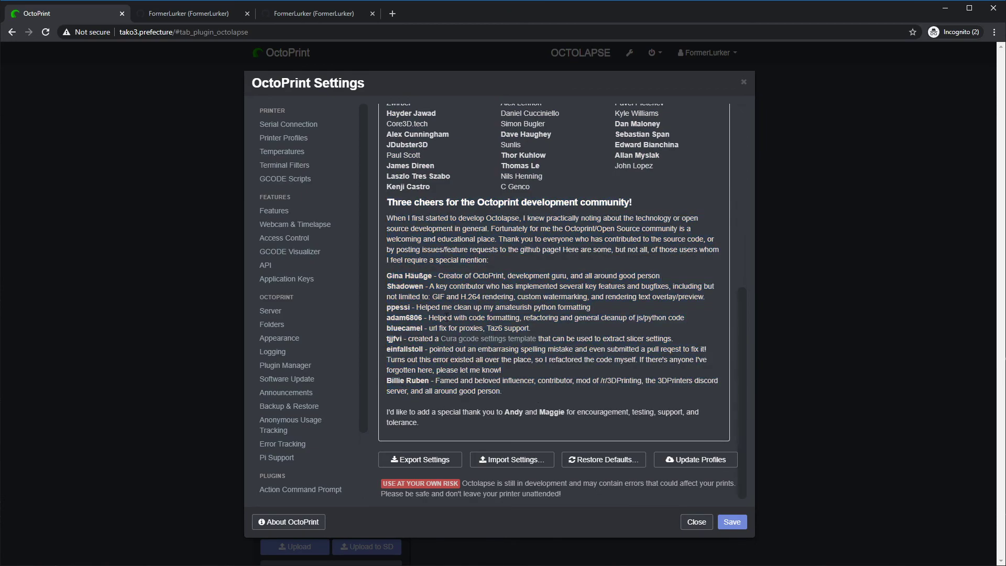
left_click_drag(387, 276, 502, 277)
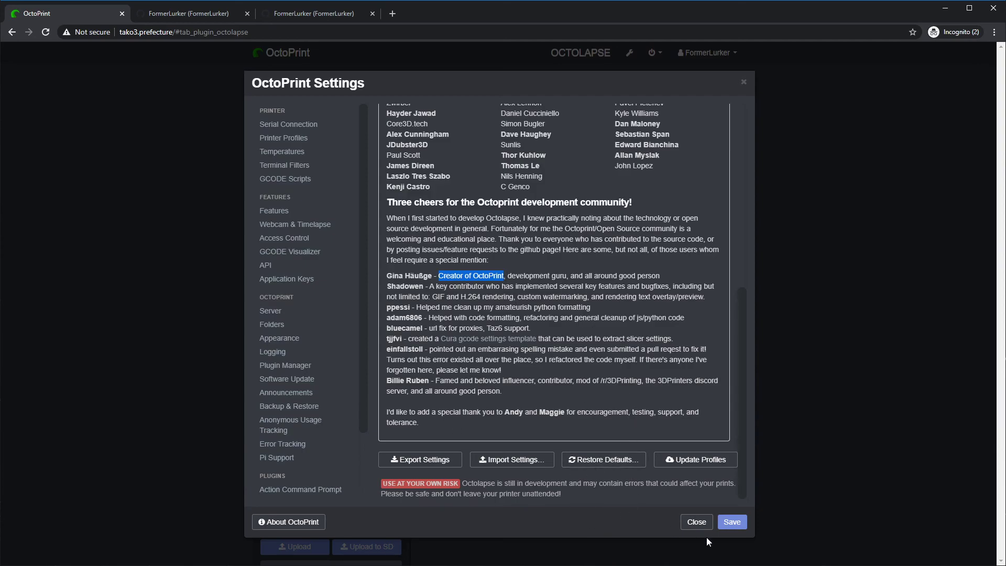
left_click(696, 522)
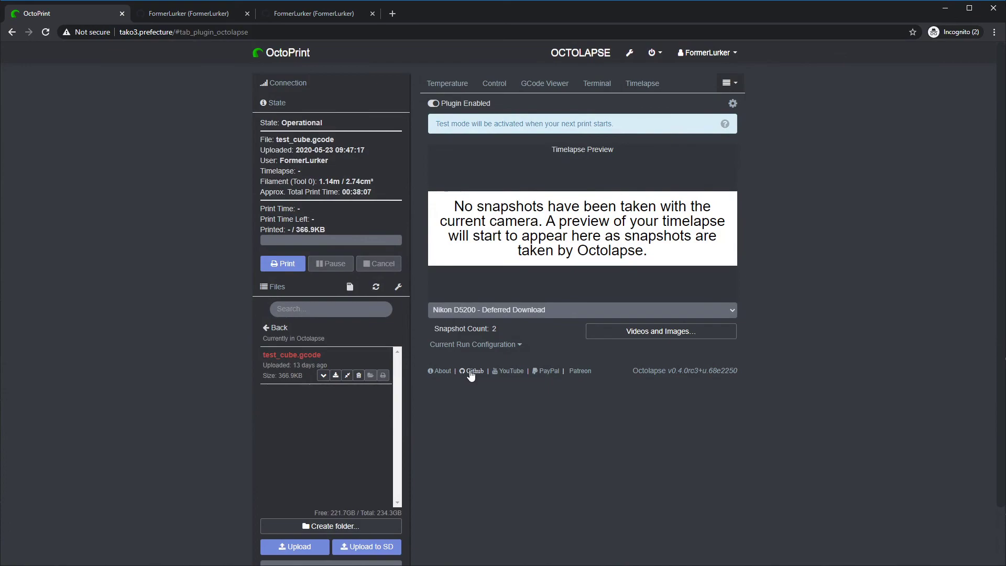
Open Octolapse's Github link in a new browser tab, look over the developer's repositories, and return to OctoPrint
right_click(470, 373)
left_click(487, 379)
left_click(423, 16)
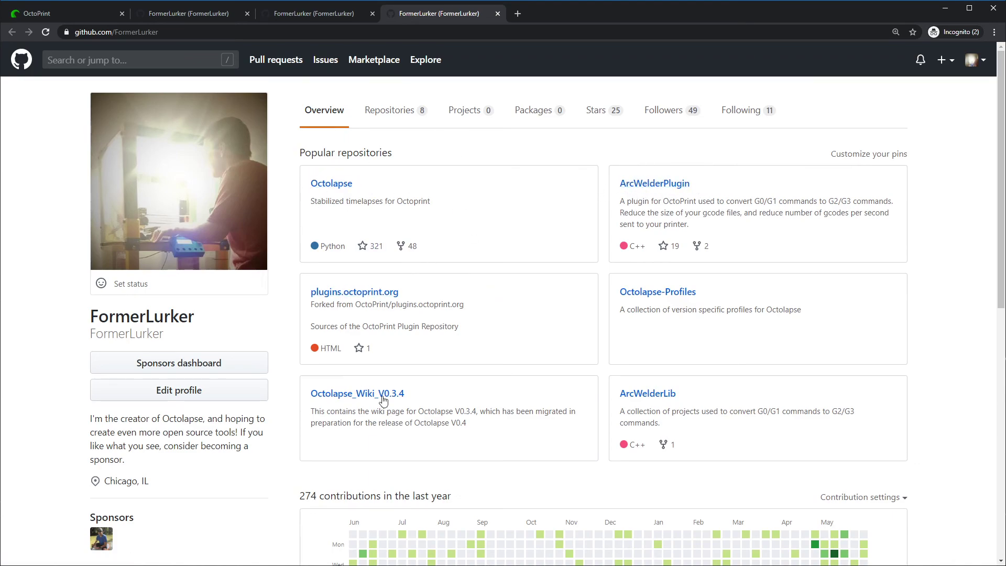
scroll(539, 336, "down", 1)
scroll(476, 283, "up", 1)
left_click(318, 15)
left_click(65, 13)
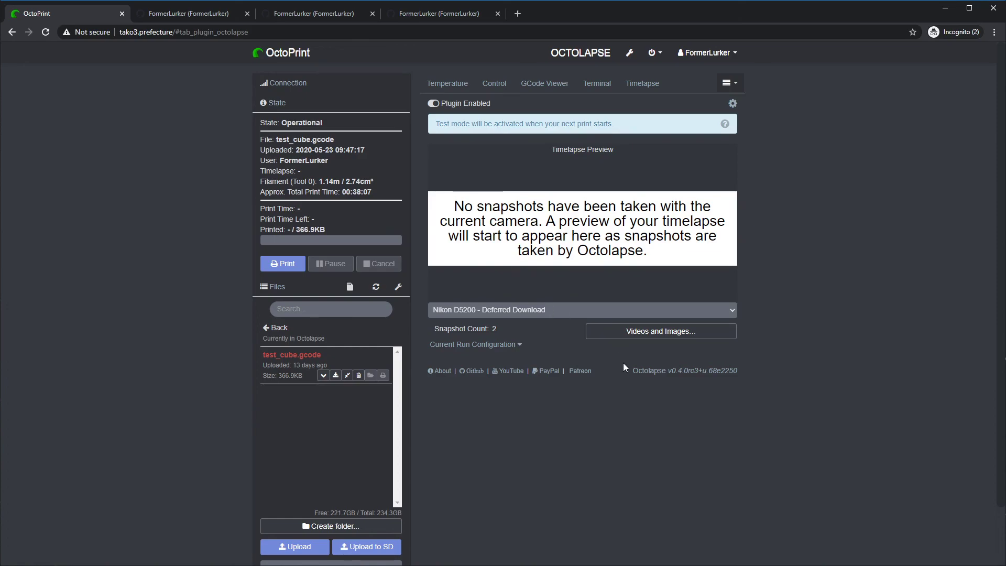
Download the newest timelapse video, FAILED_test_cube_20200606000645.mp4, and open it in VLC media player
left_click(629, 329)
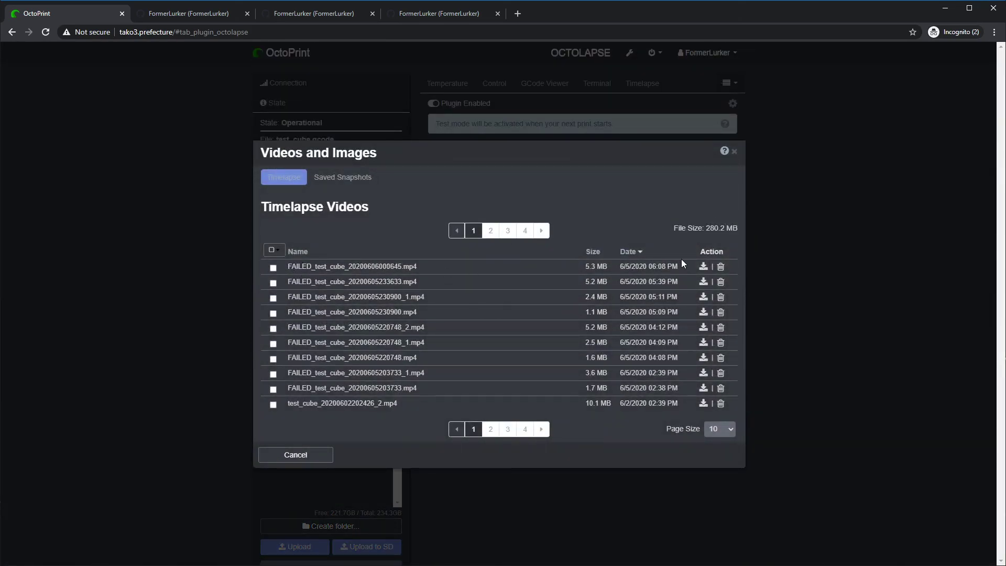
left_click(703, 267)
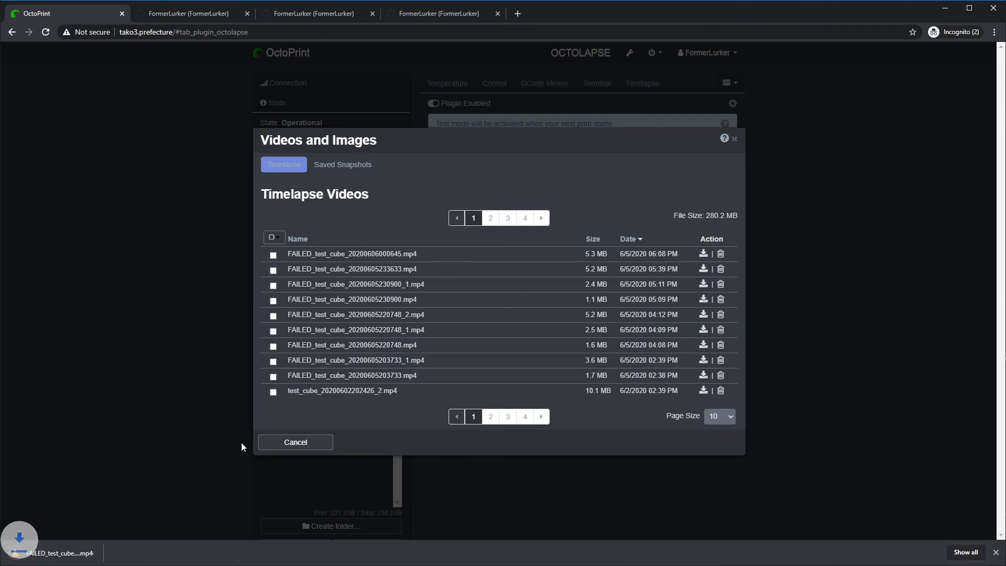
left_click(55, 554)
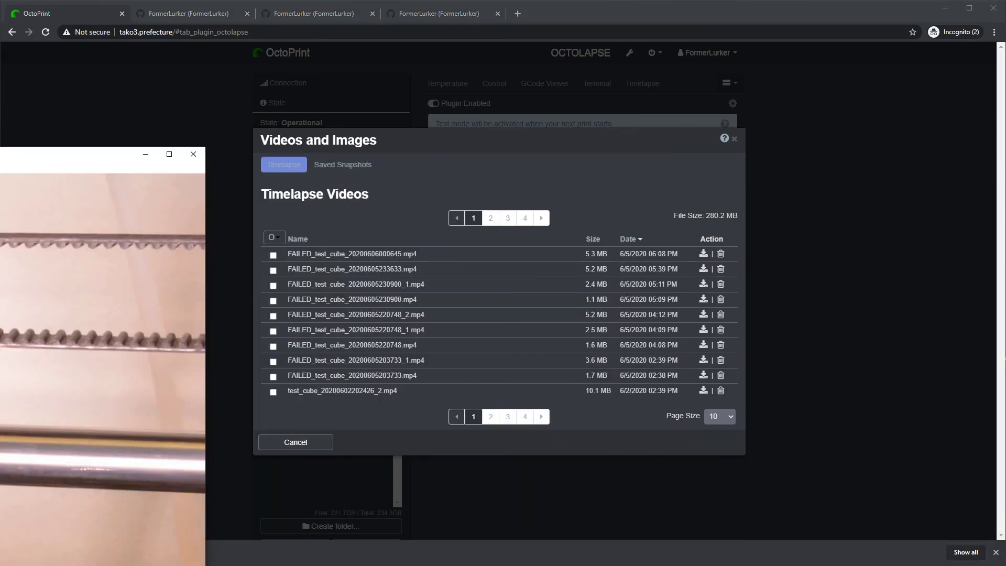
Snap the VLC window to one half of the screen and widen it to enlarge the video
key("super+Right")
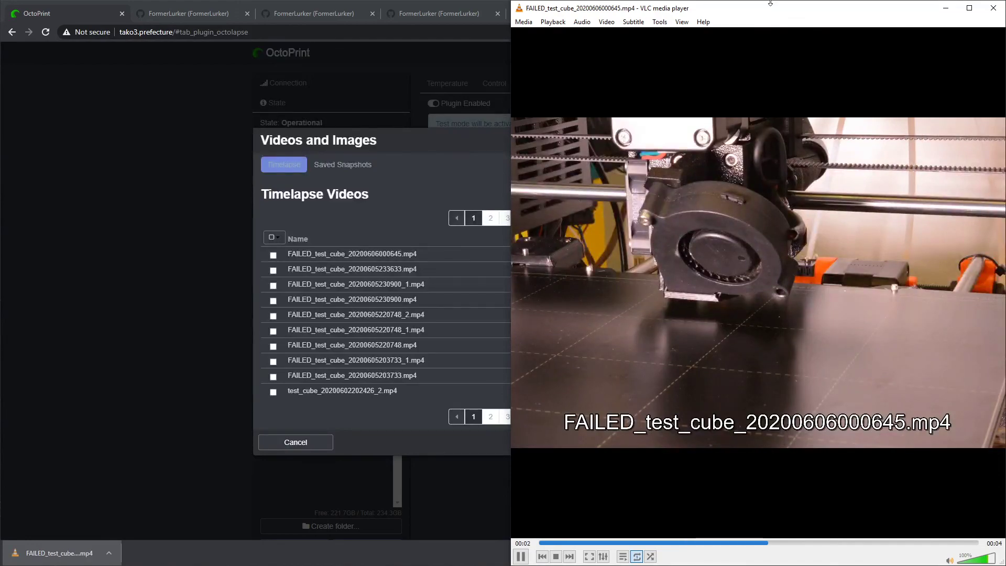
left_click_drag(777, 10, 796, 14)
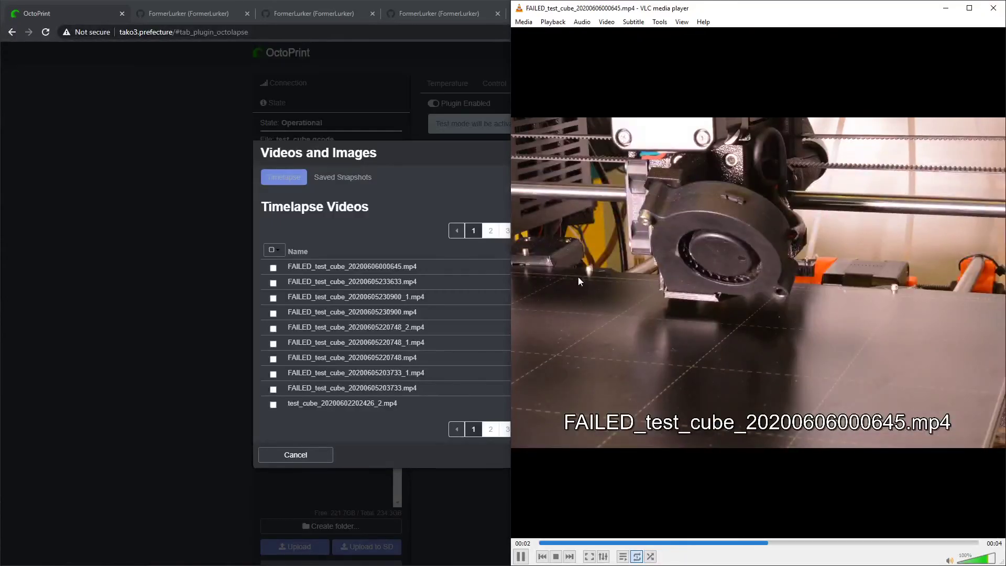
left_click_drag(511, 287, 184, 296)
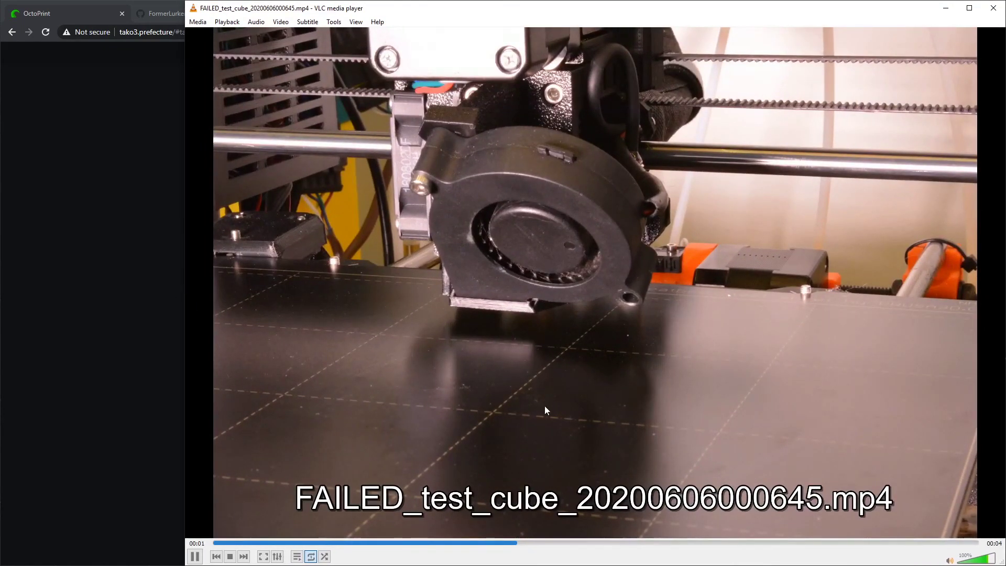
Pause the timelapse video and scrub back to near its start to inspect the frames
left_click(193, 556)
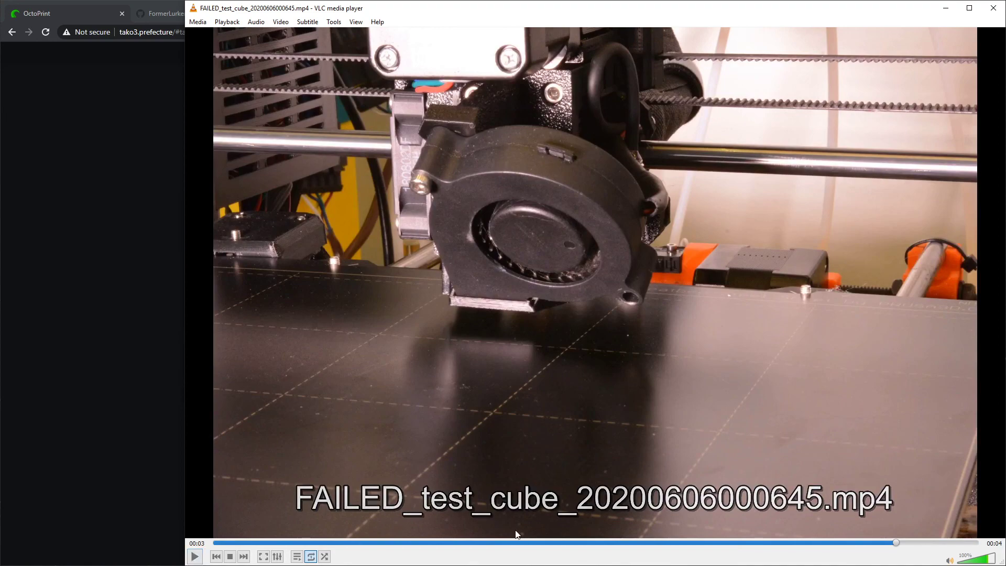
left_click(830, 542)
left_click_drag(823, 546, 227, 488)
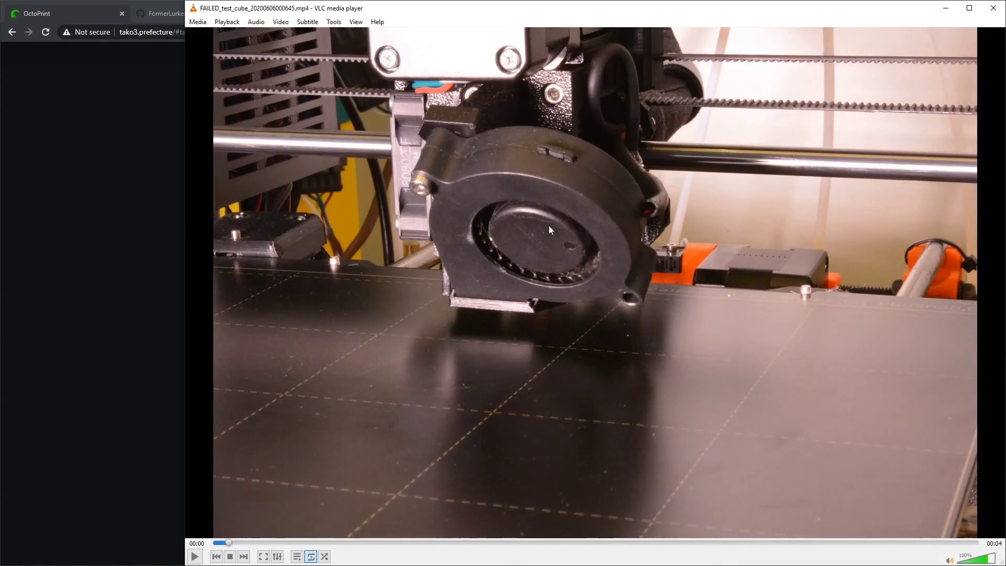